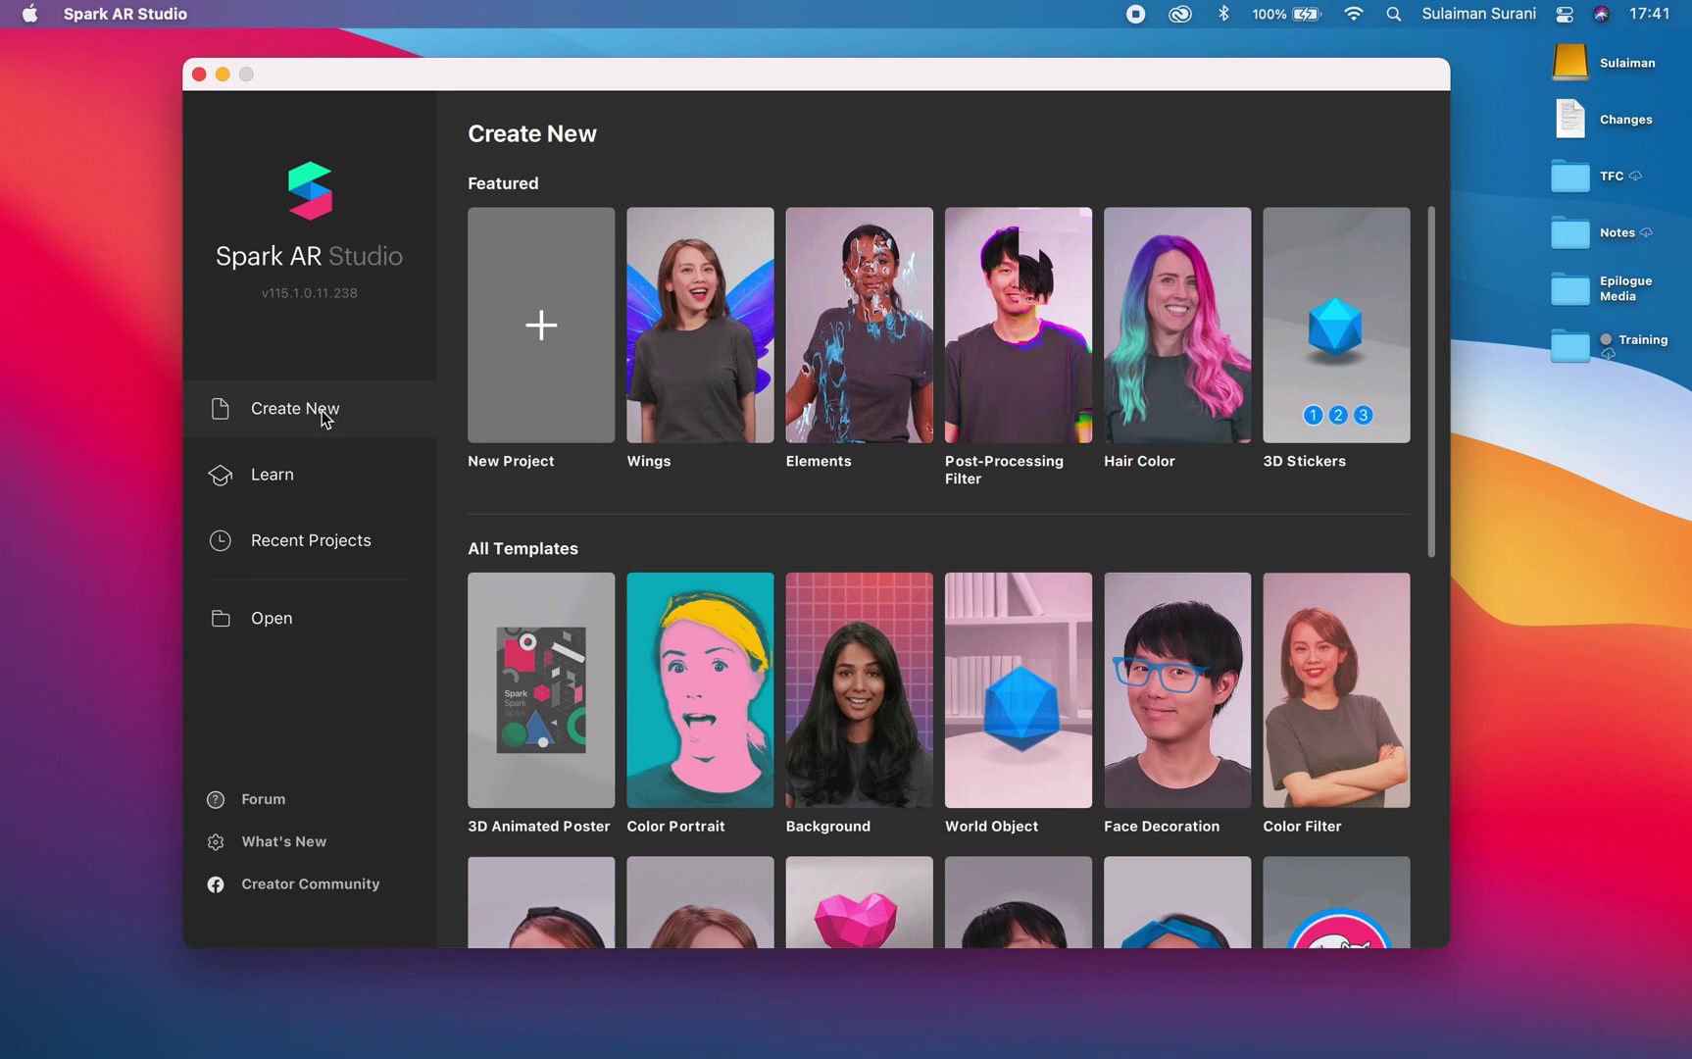
Create a new blank project instead of starting from a template.
scroll(922, 572, "down", 5)
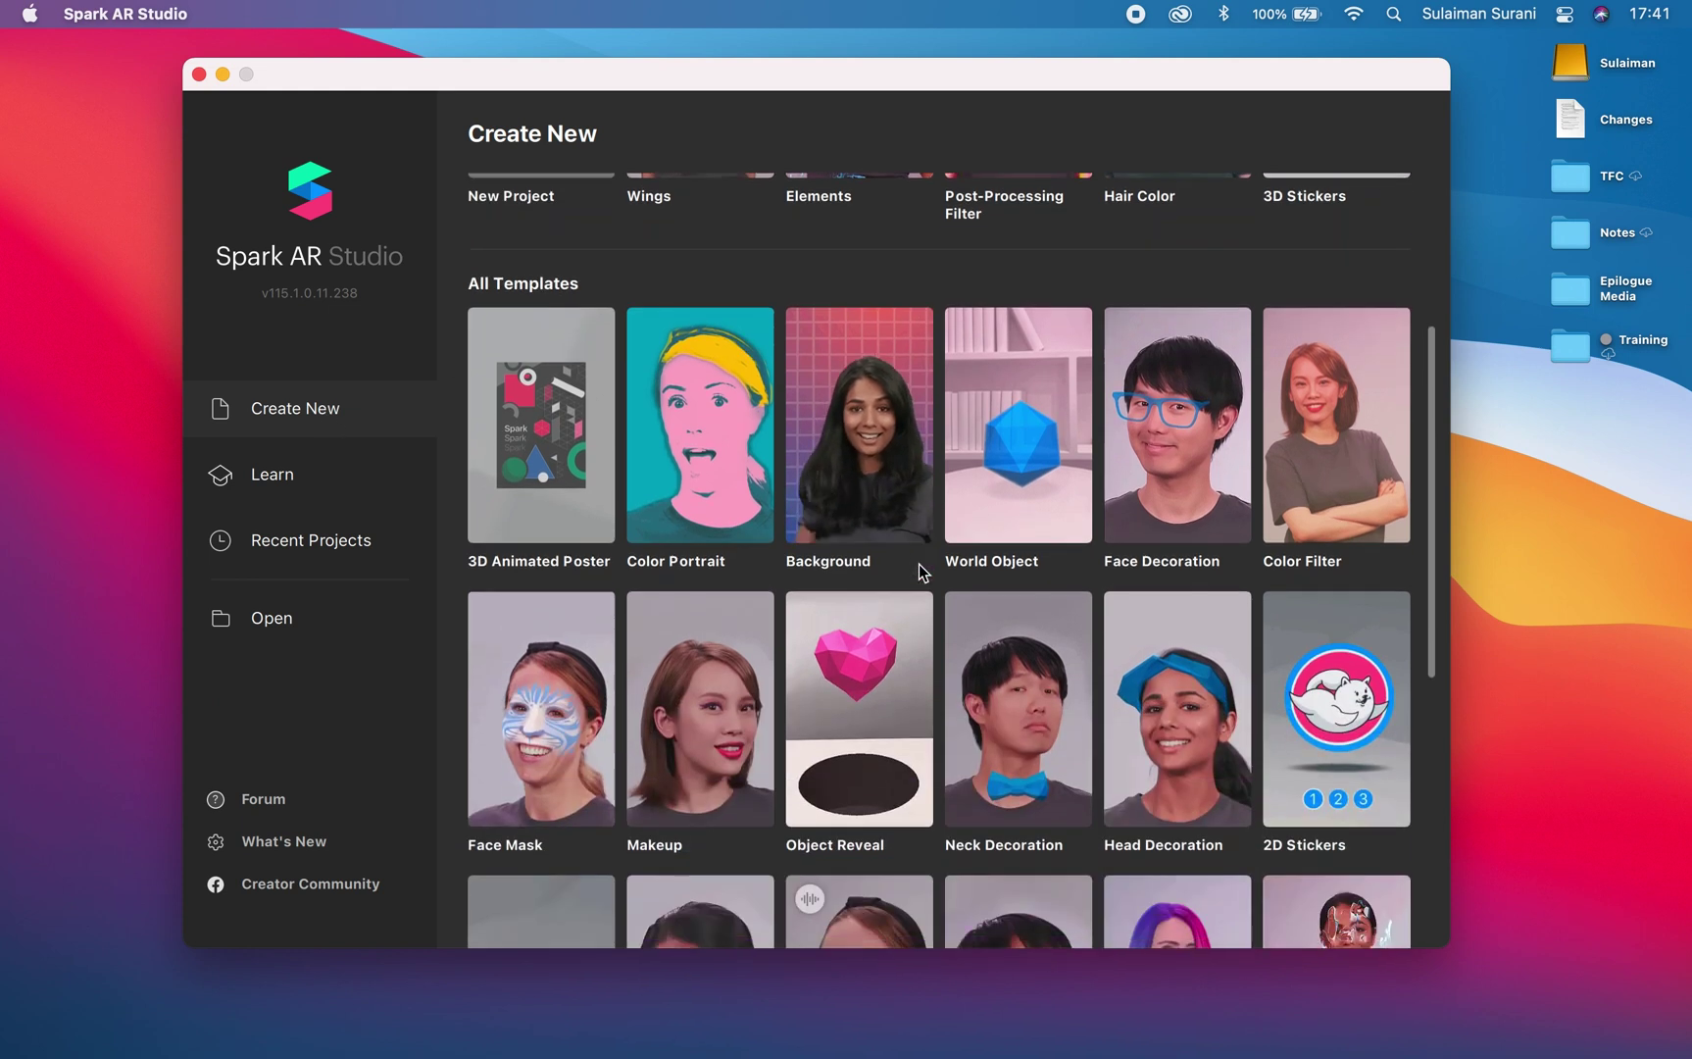
scroll(596, 422, "up", 5)
left_click(532, 378)
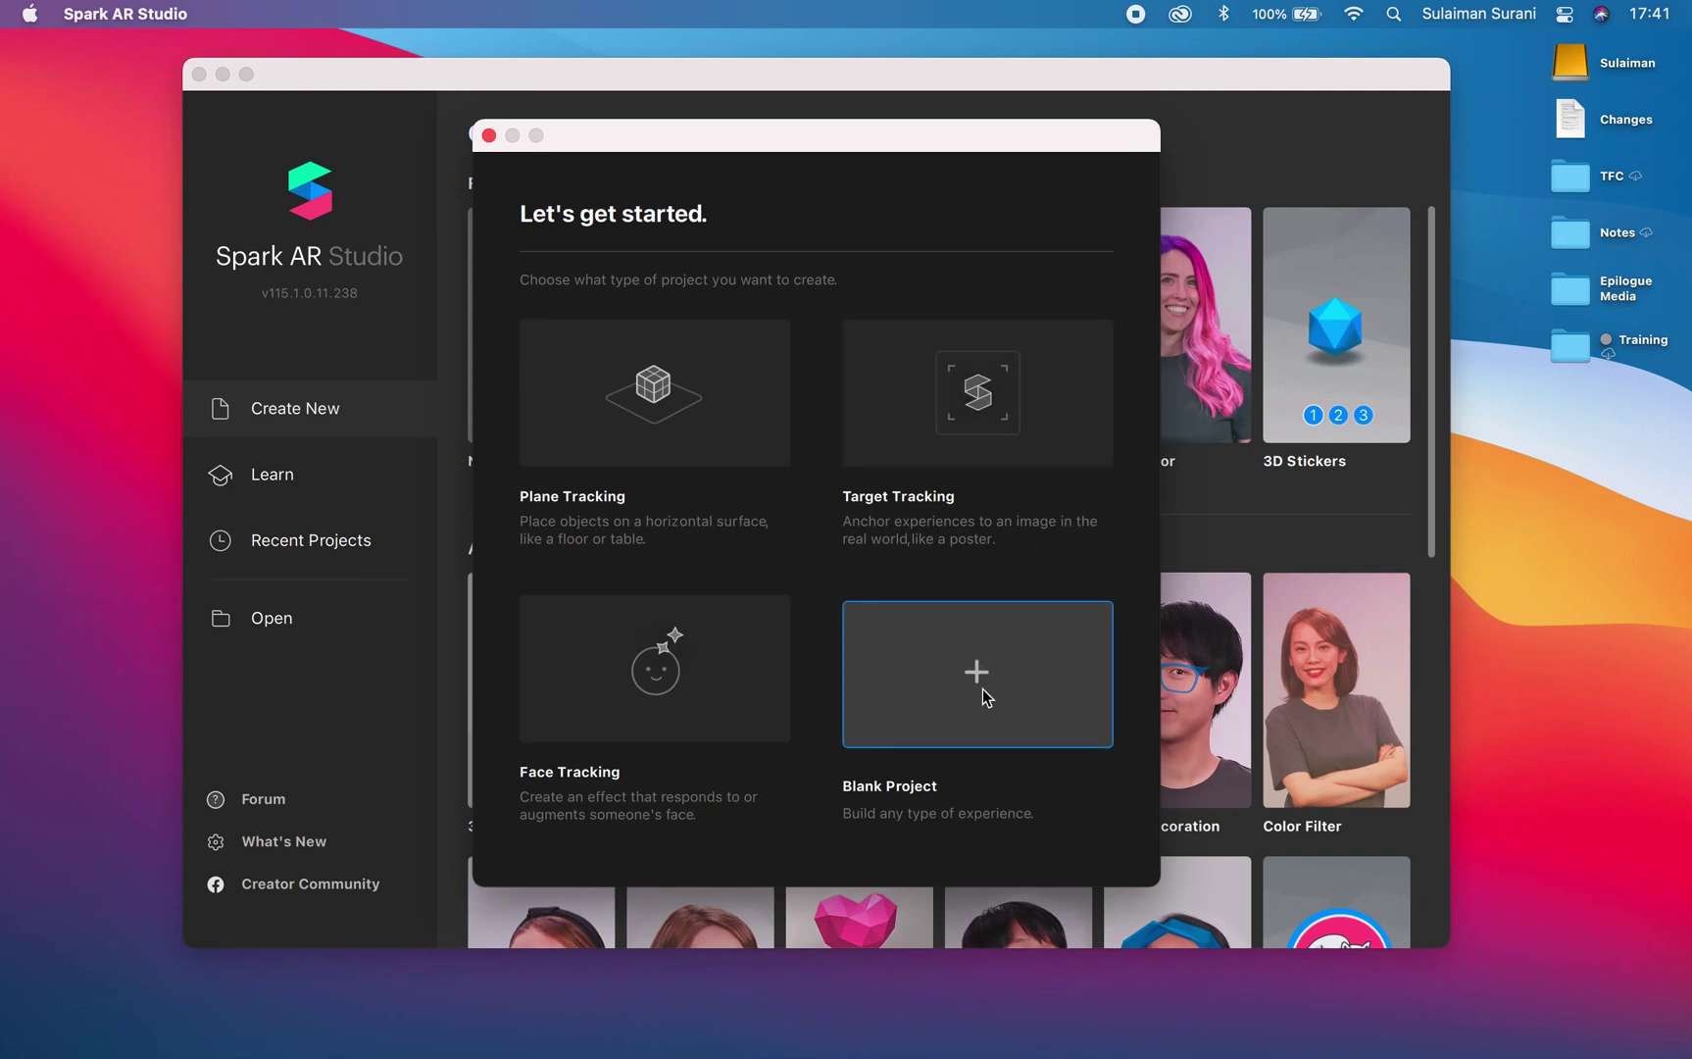
left_click(982, 689)
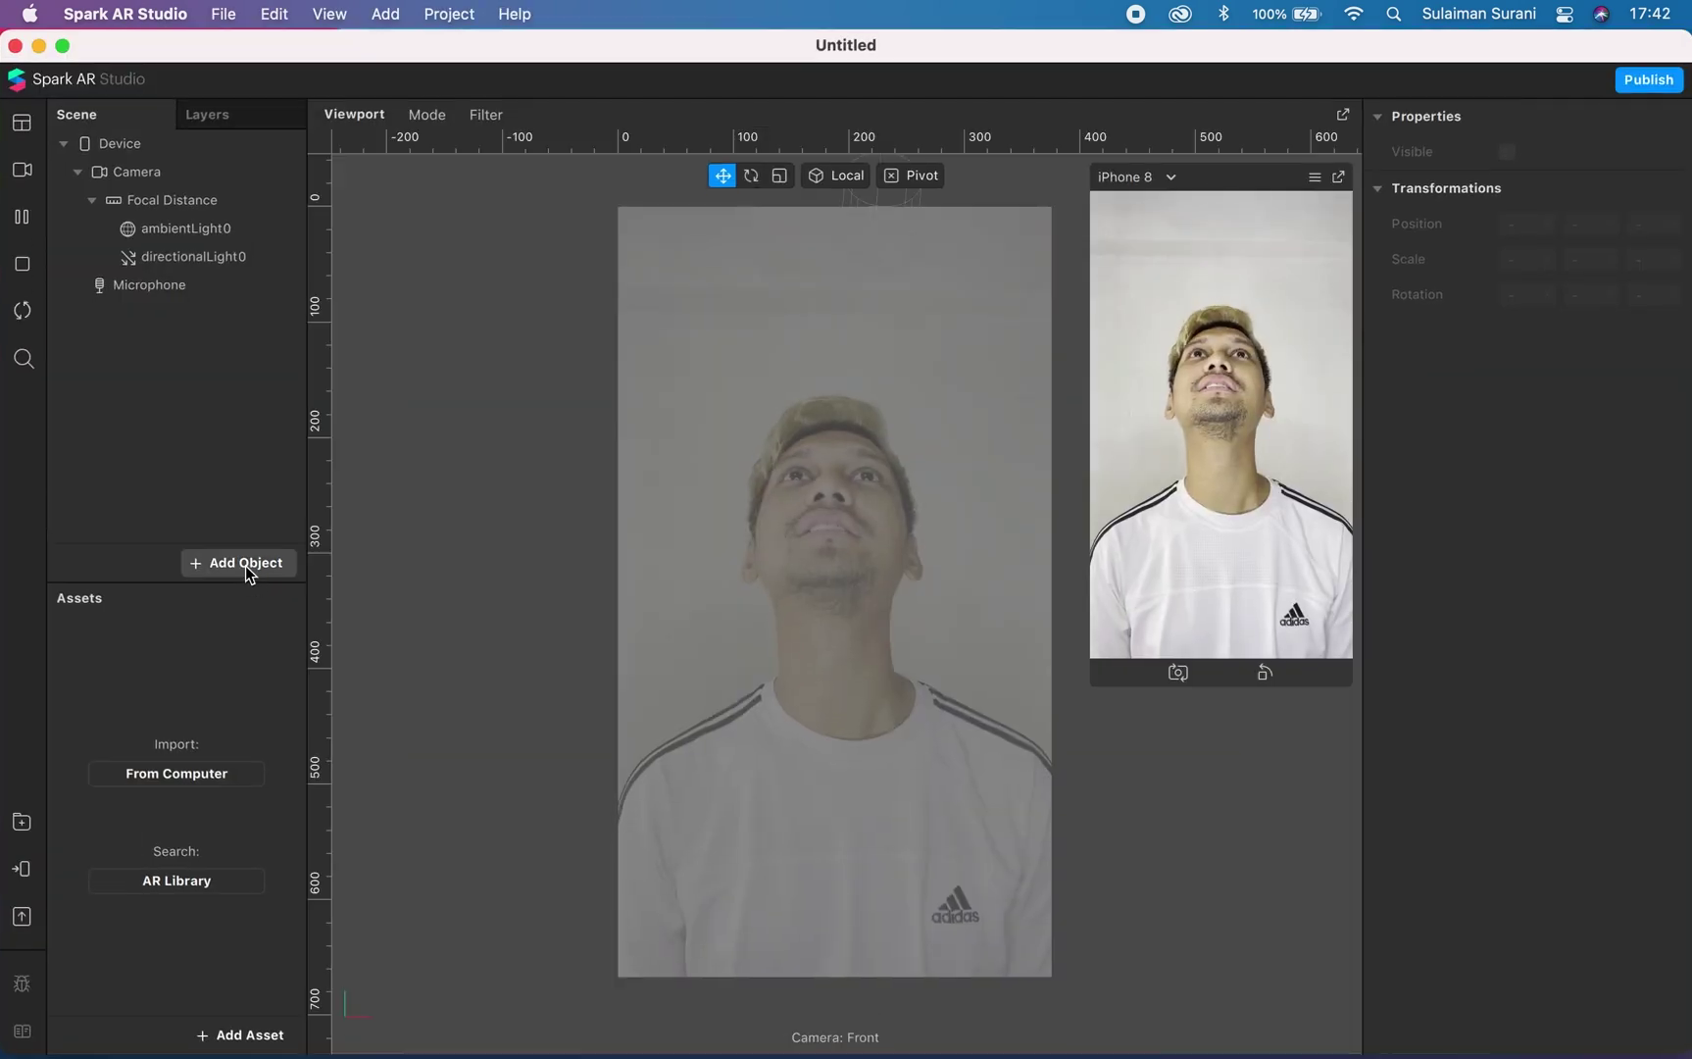
Insert a canvas object into the scene.
left_click(244, 566)
scroll(88, 404, "down", 3)
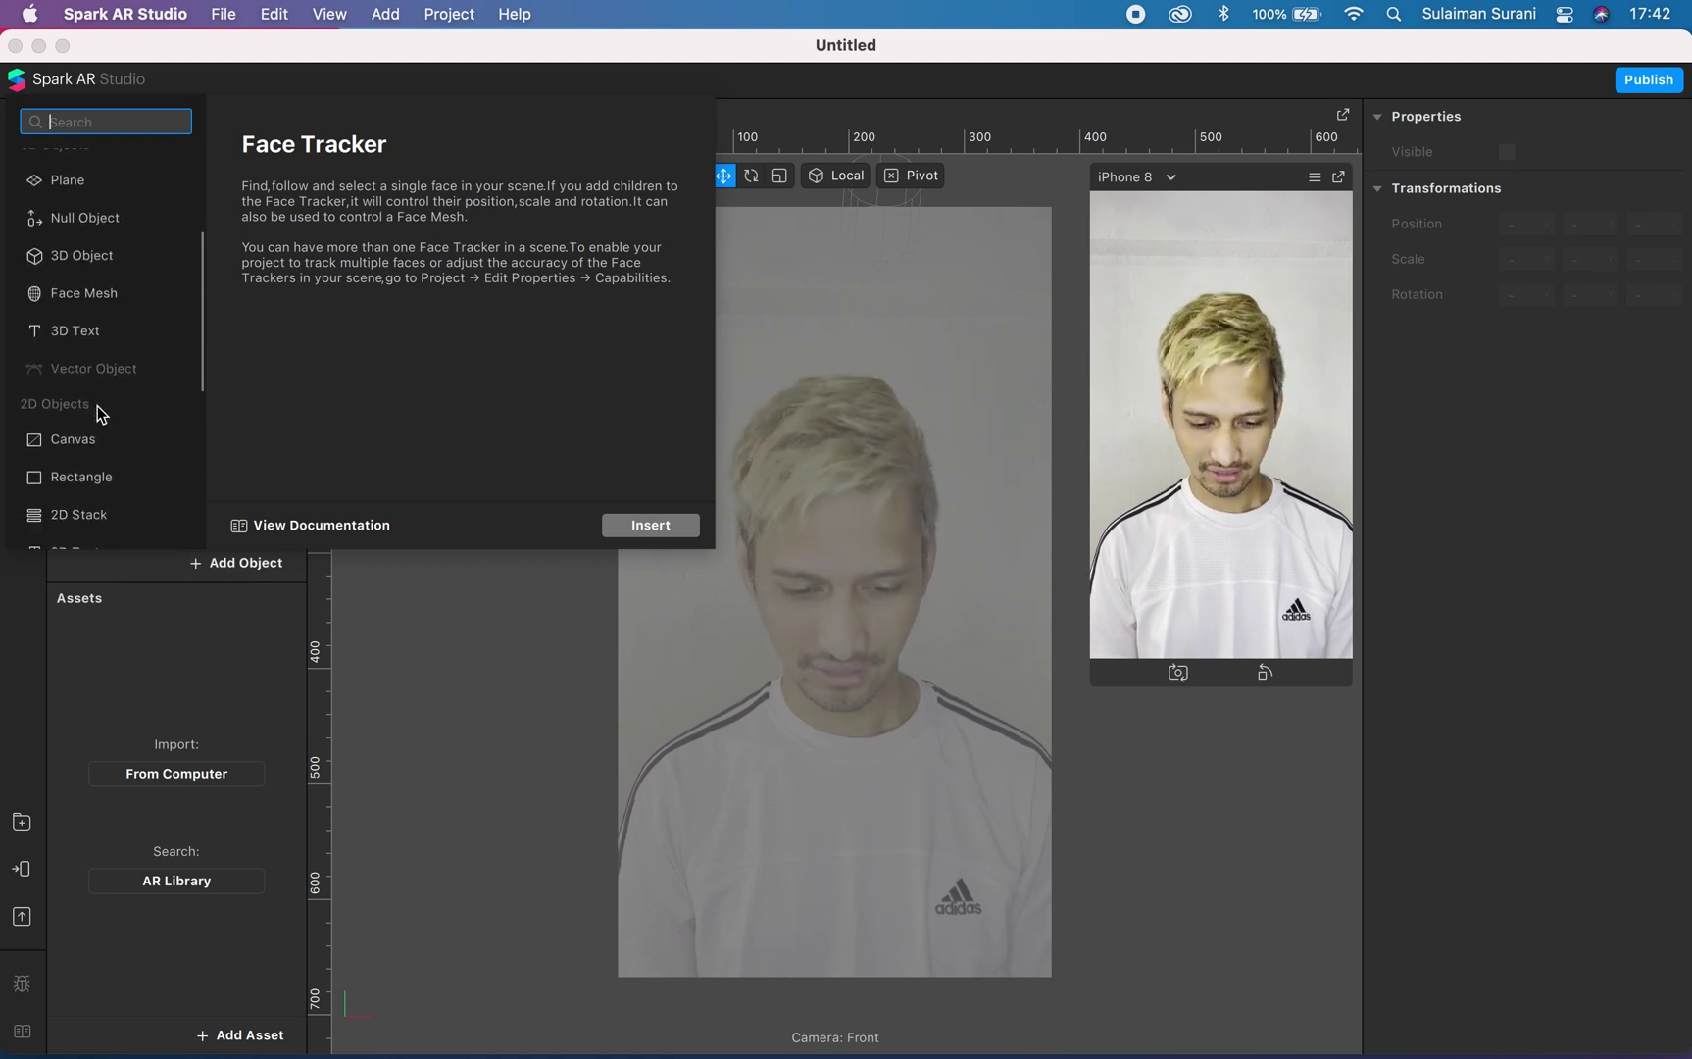
left_click(83, 437)
left_click(663, 526)
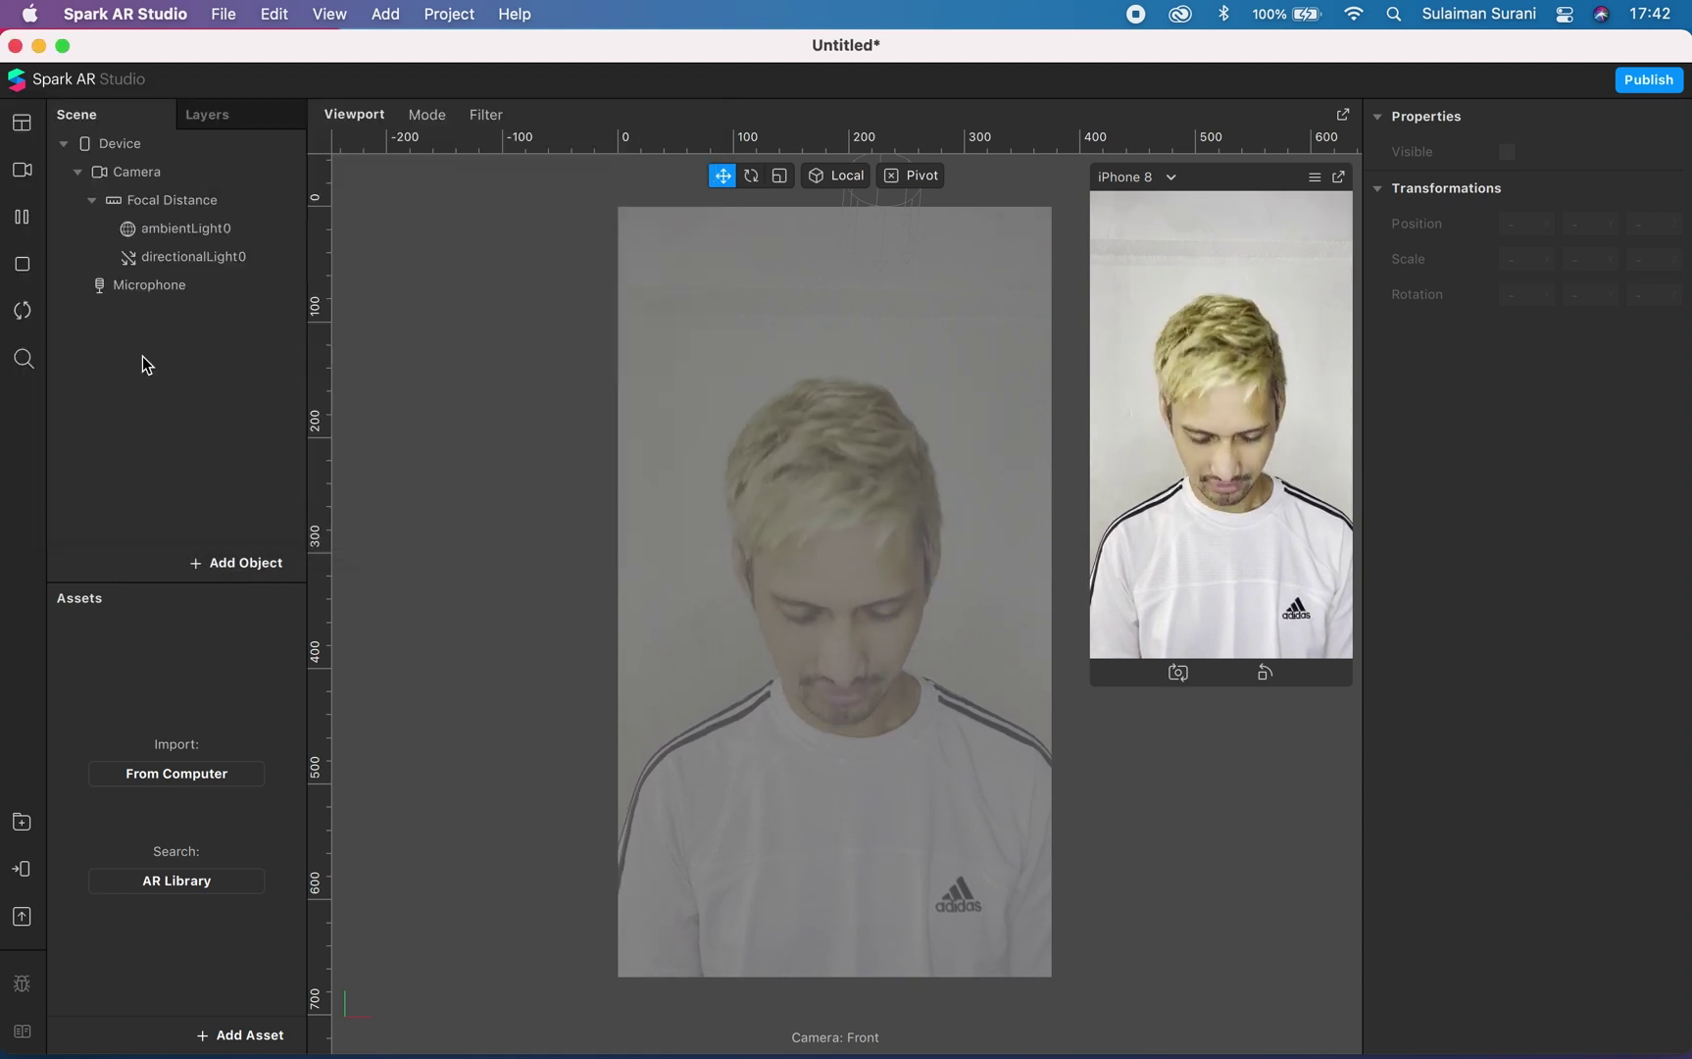
Add a rectangle as a child of the canvas.
right_click(179, 288)
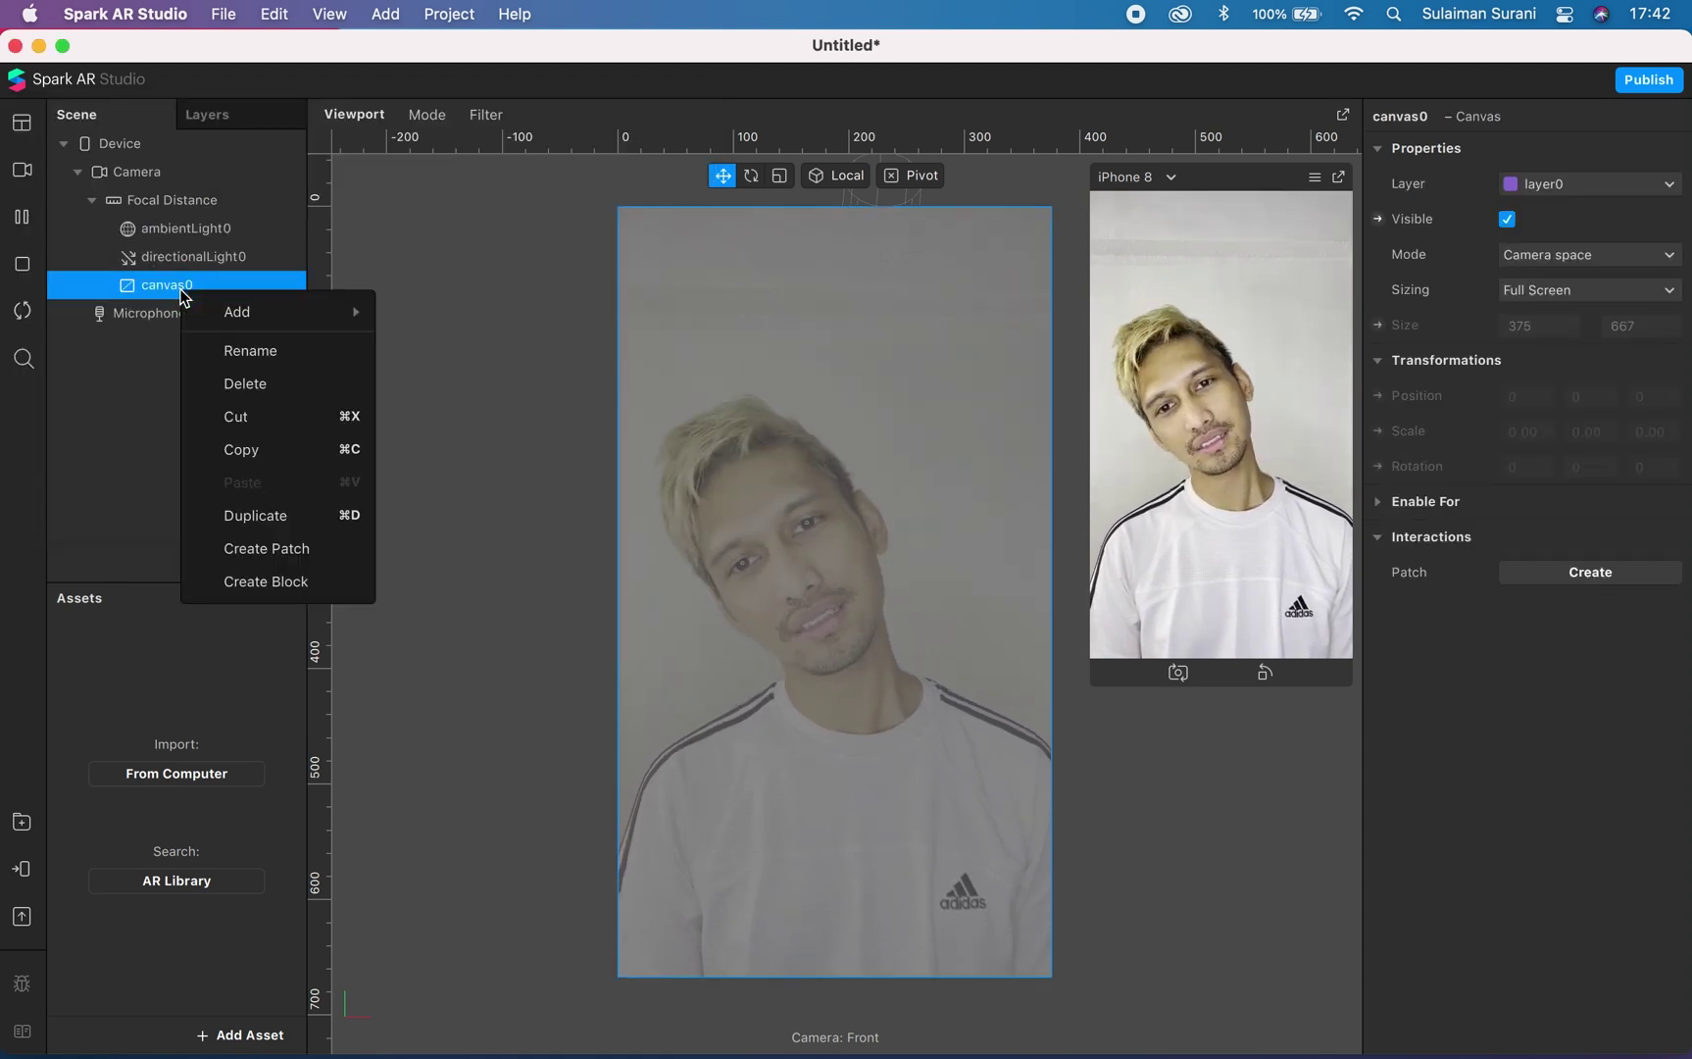
mouse_move(261, 314)
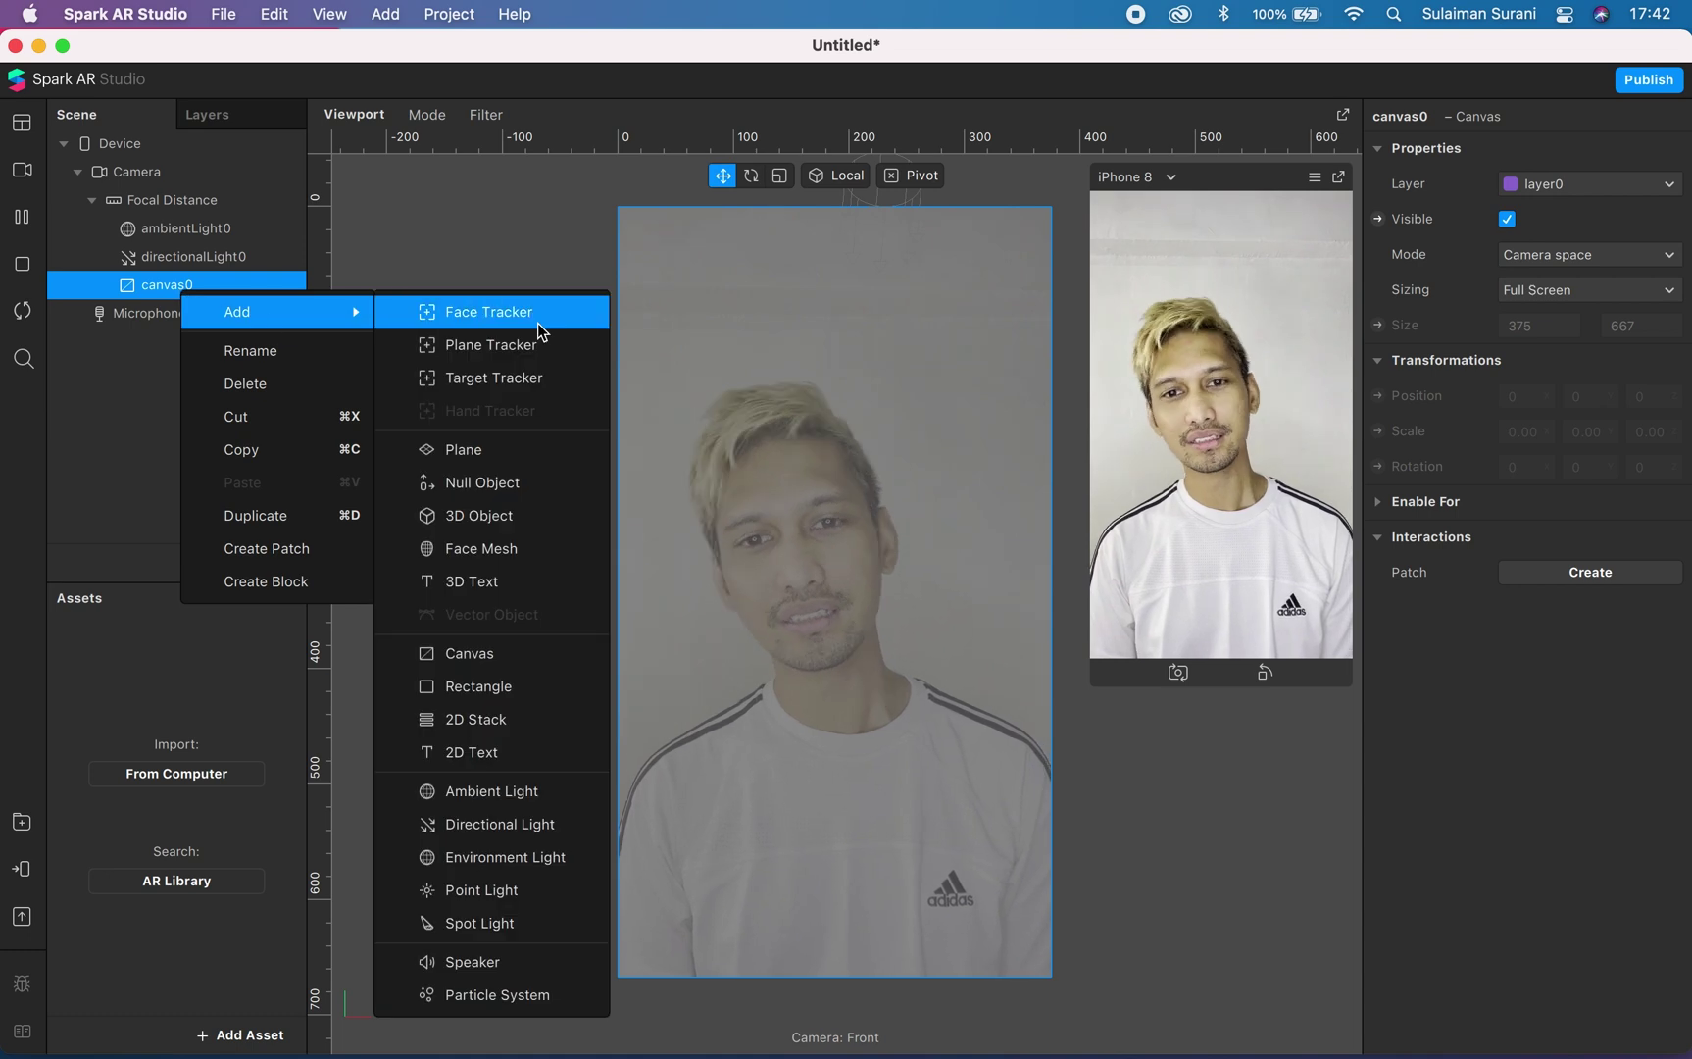
left_click(466, 685)
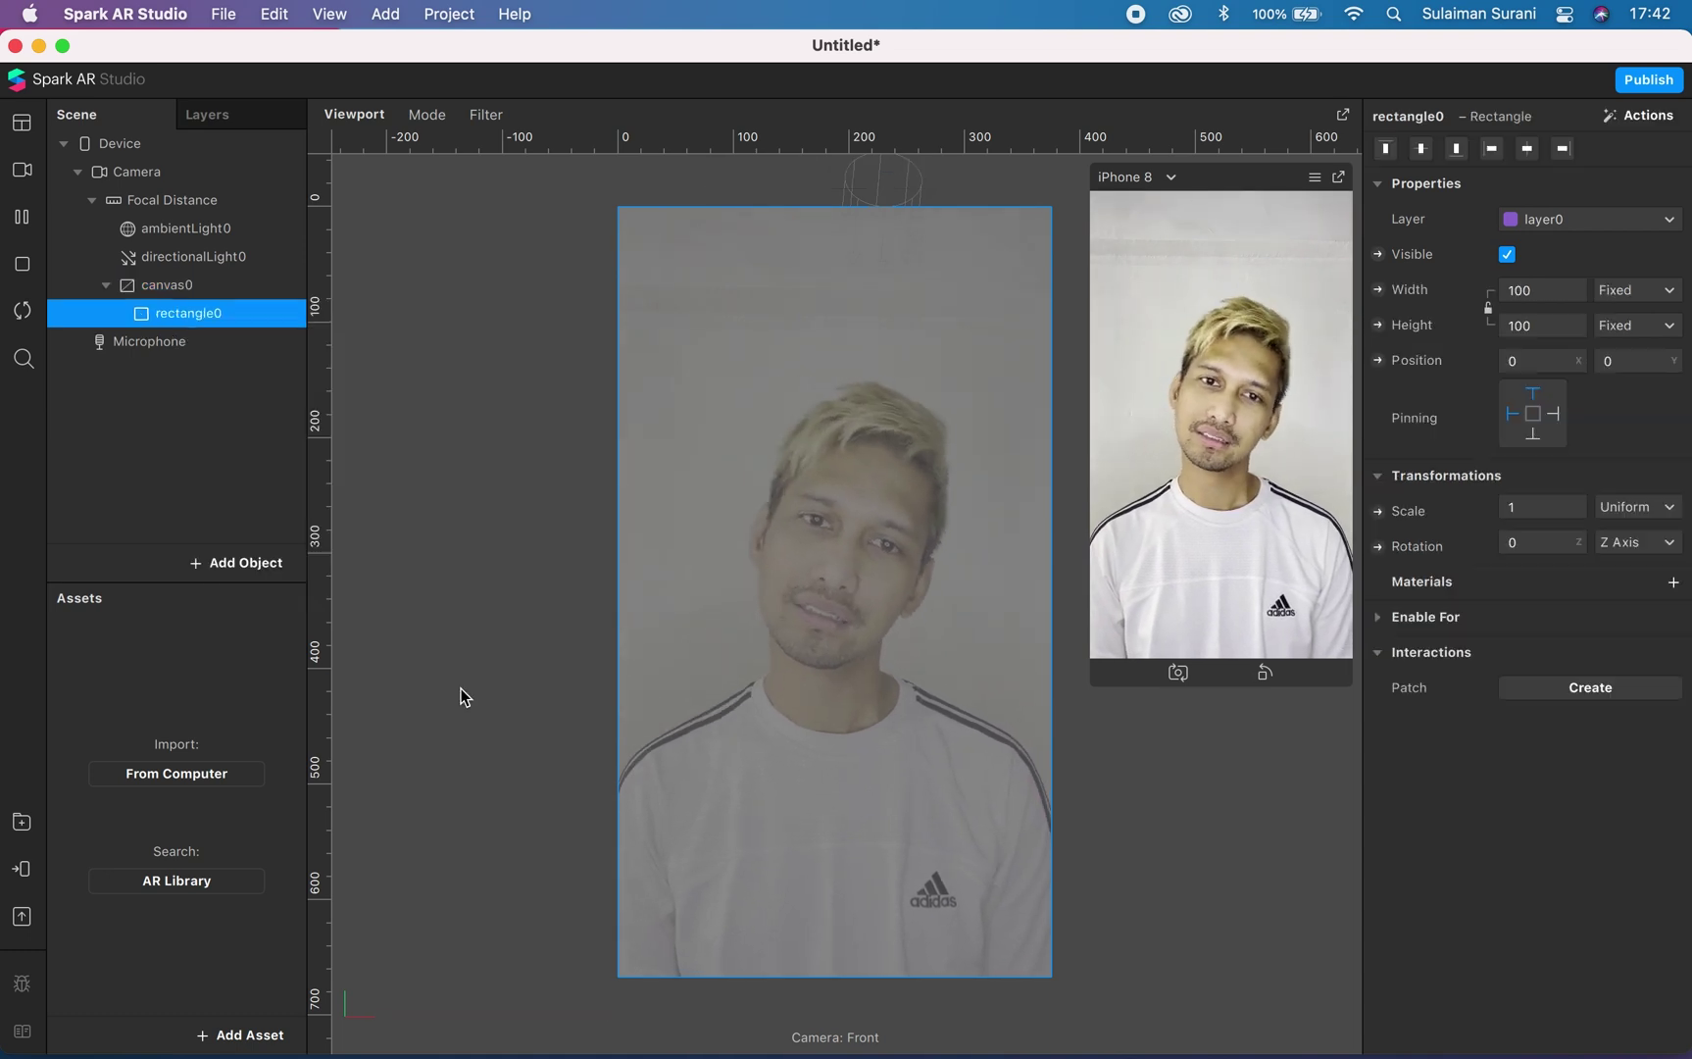
Make the rectangle fill the canvas's full width and height and assign it a new material.
left_click(1538, 292)
left_click(1535, 325)
left_click(1535, 324)
left_click(1535, 362)
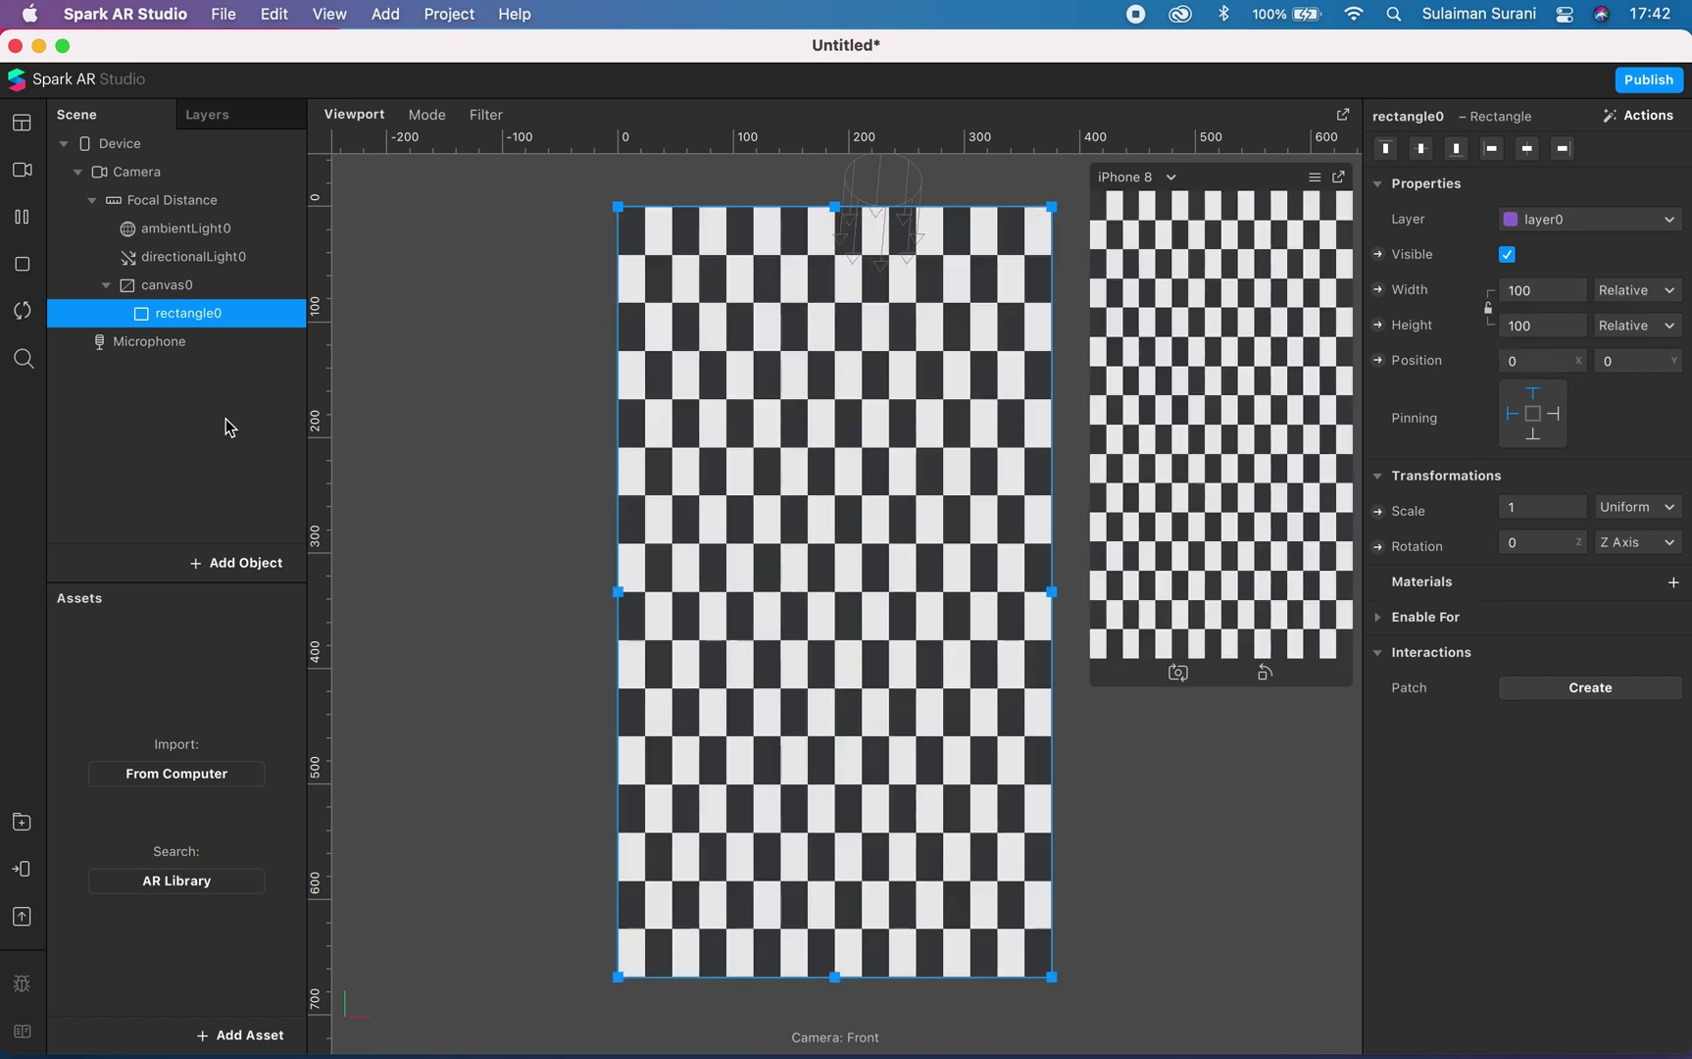
left_click(1674, 583)
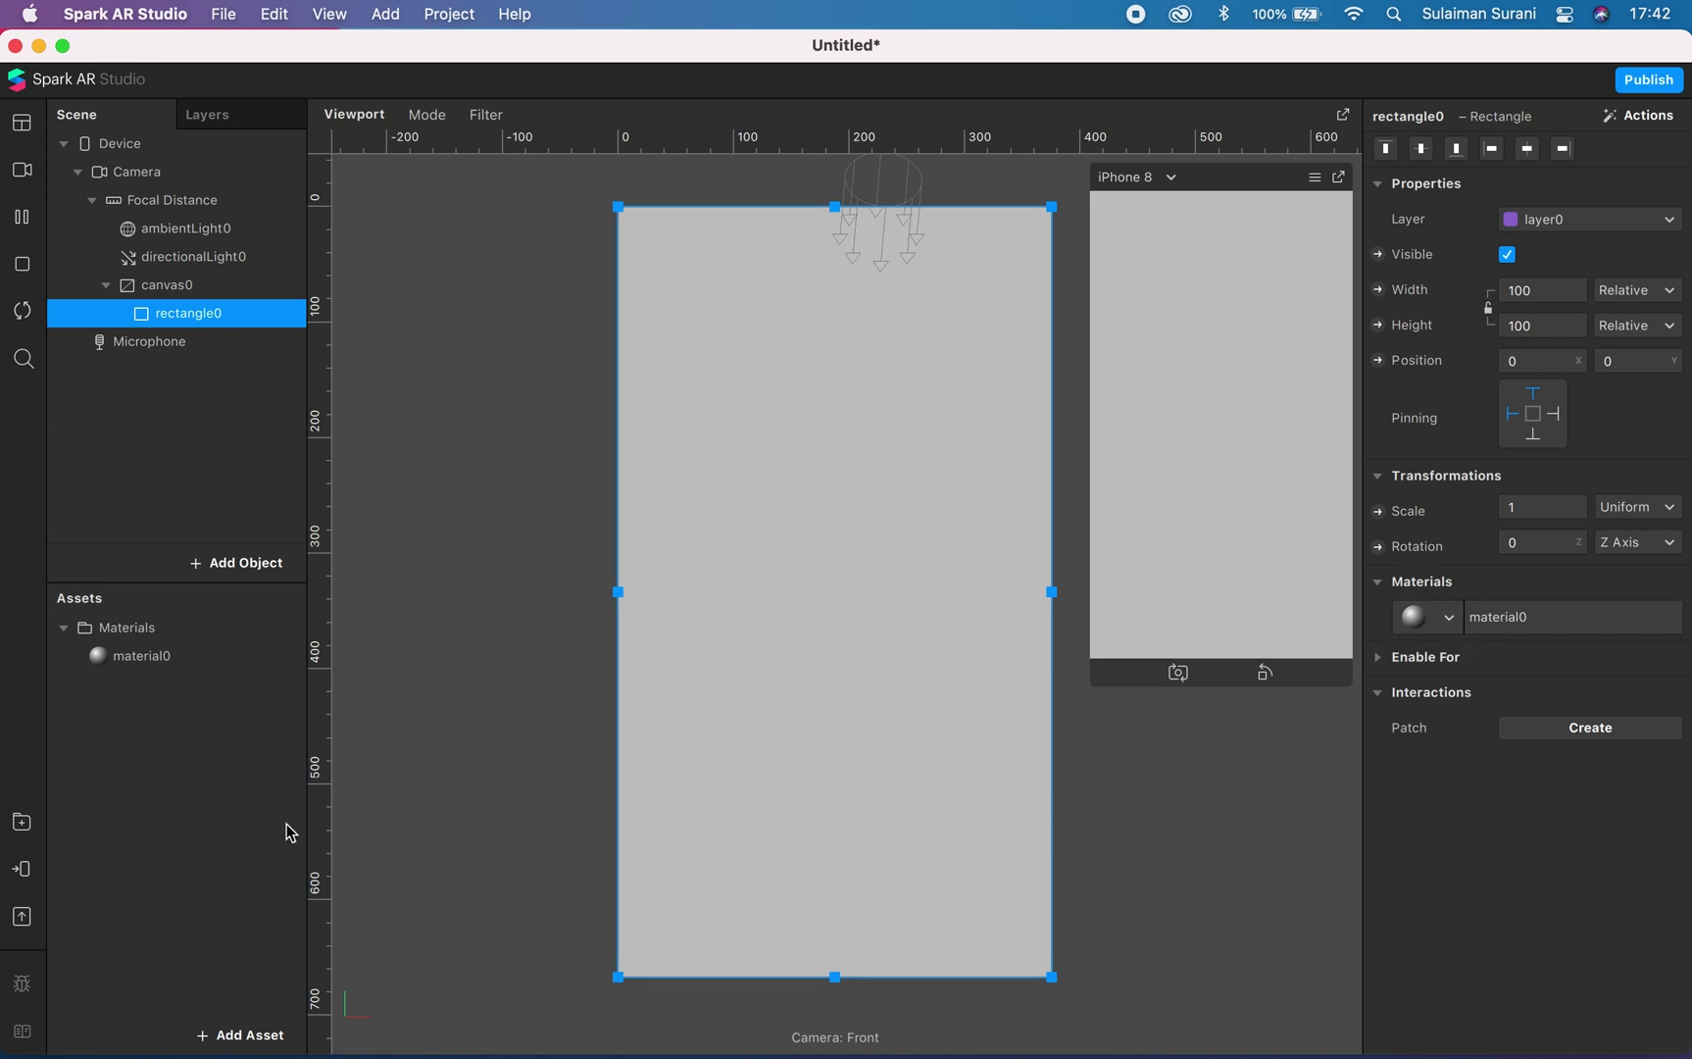
Import Fuji Reala 500d Kodak_2393.png from the LUT Presets folder as a color LUT.
left_click(243, 1035)
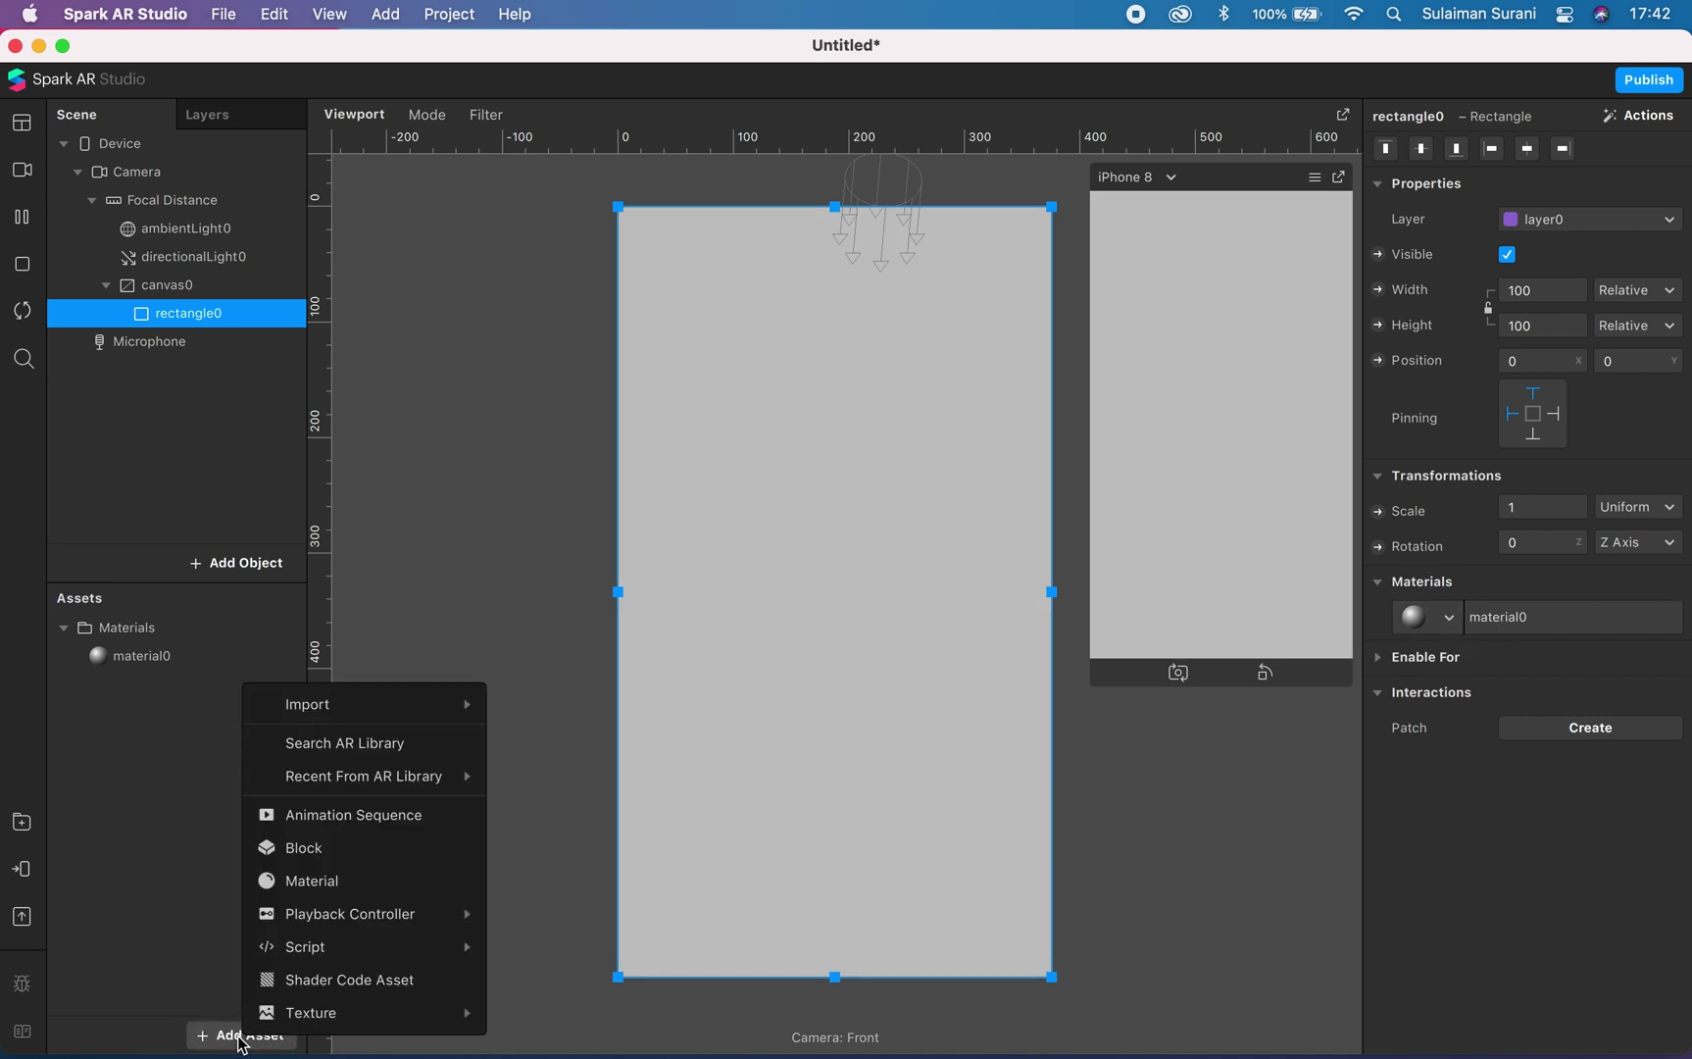
mouse_move(348, 706)
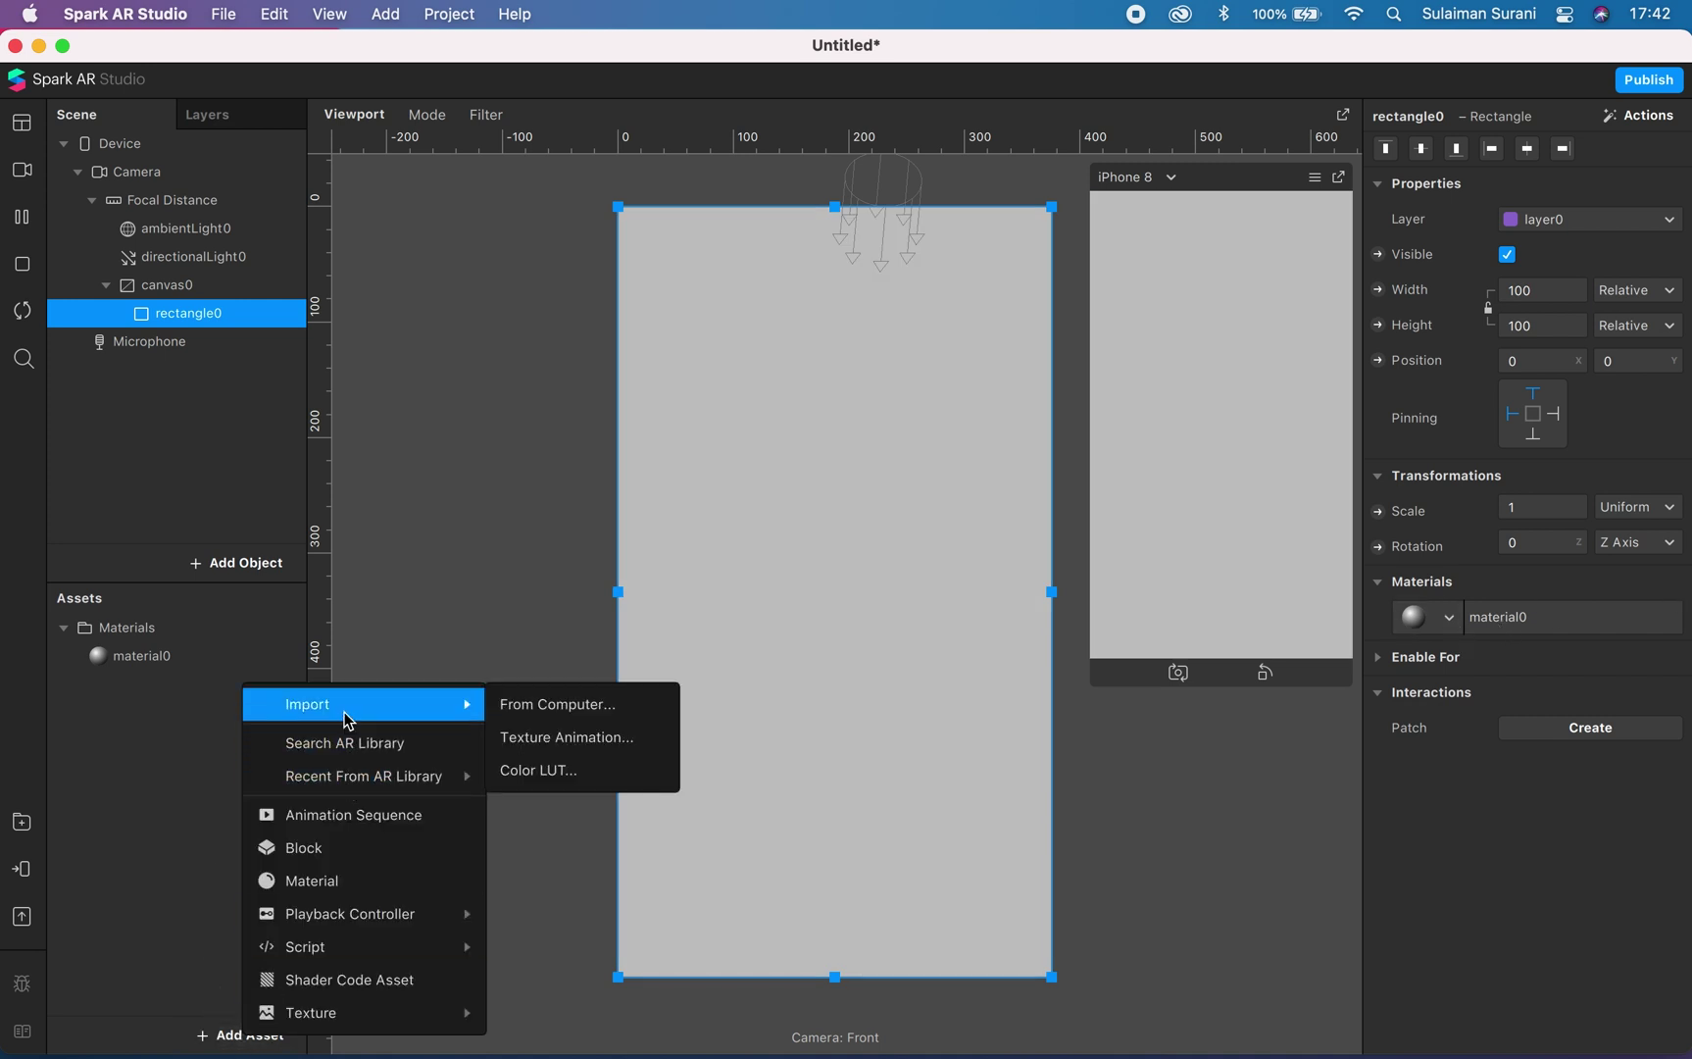
left_click(576, 774)
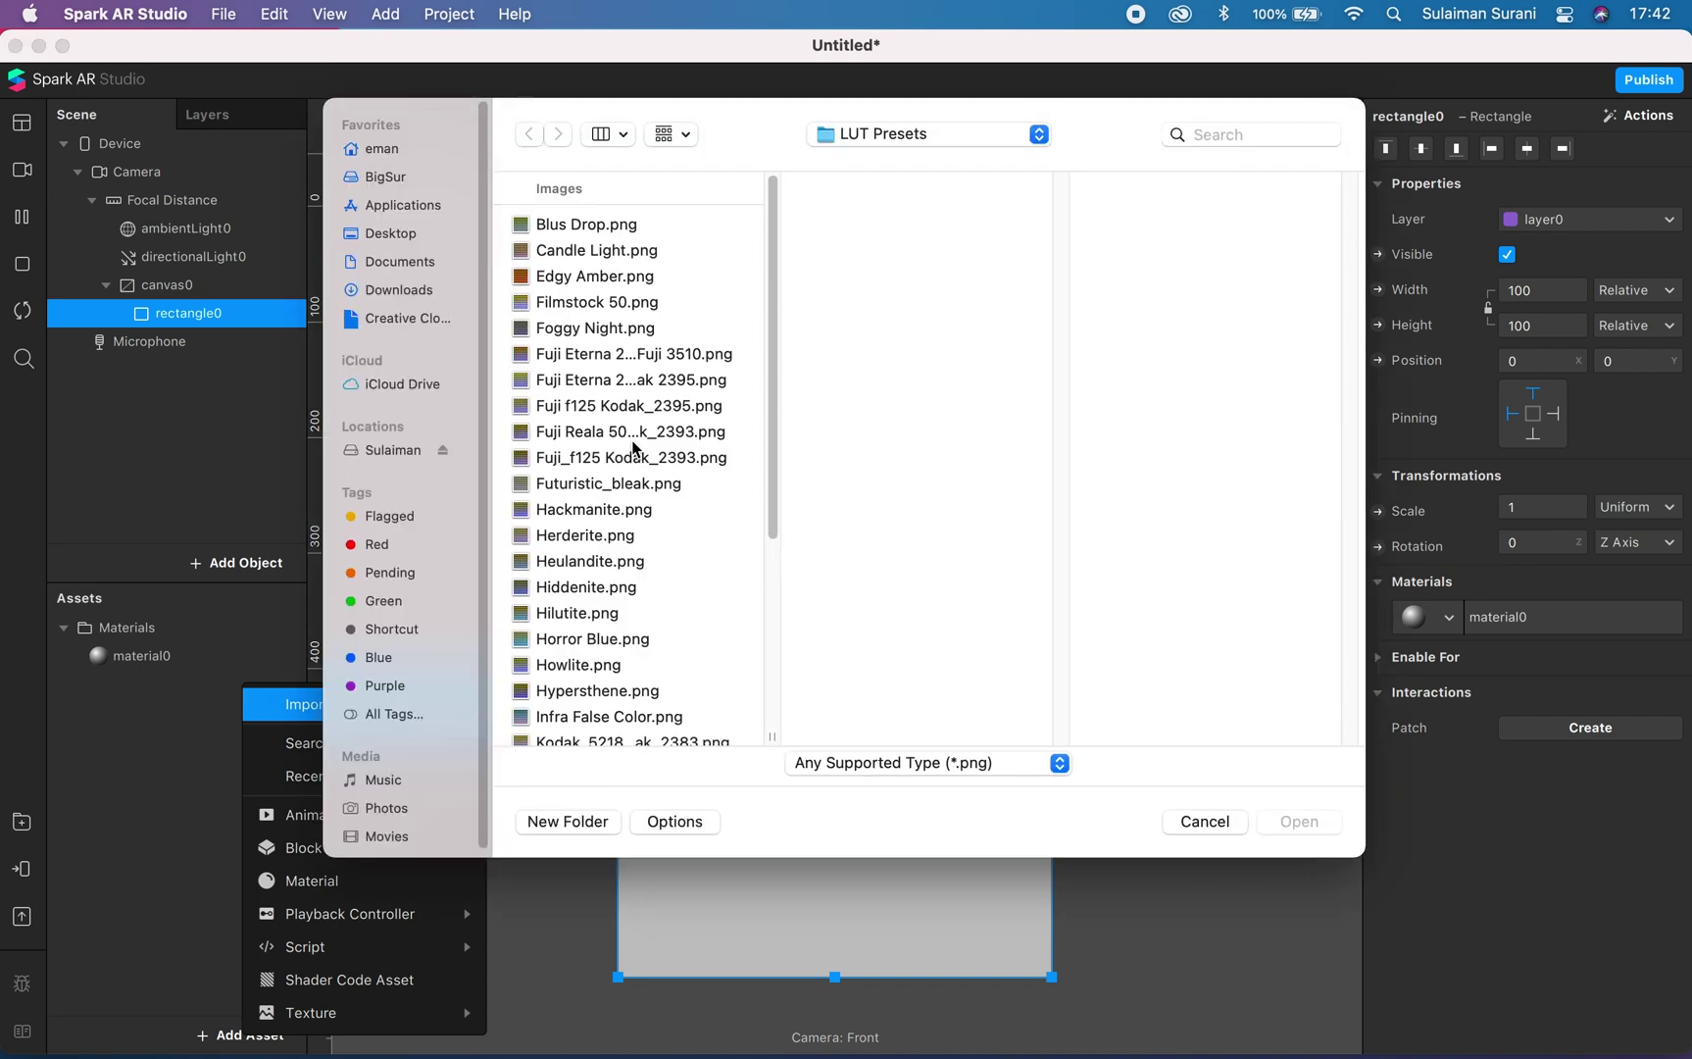
left_click_drag(772, 736, 815, 734)
scroll(743, 608, "down", 2)
scroll(744, 608, "up", 2)
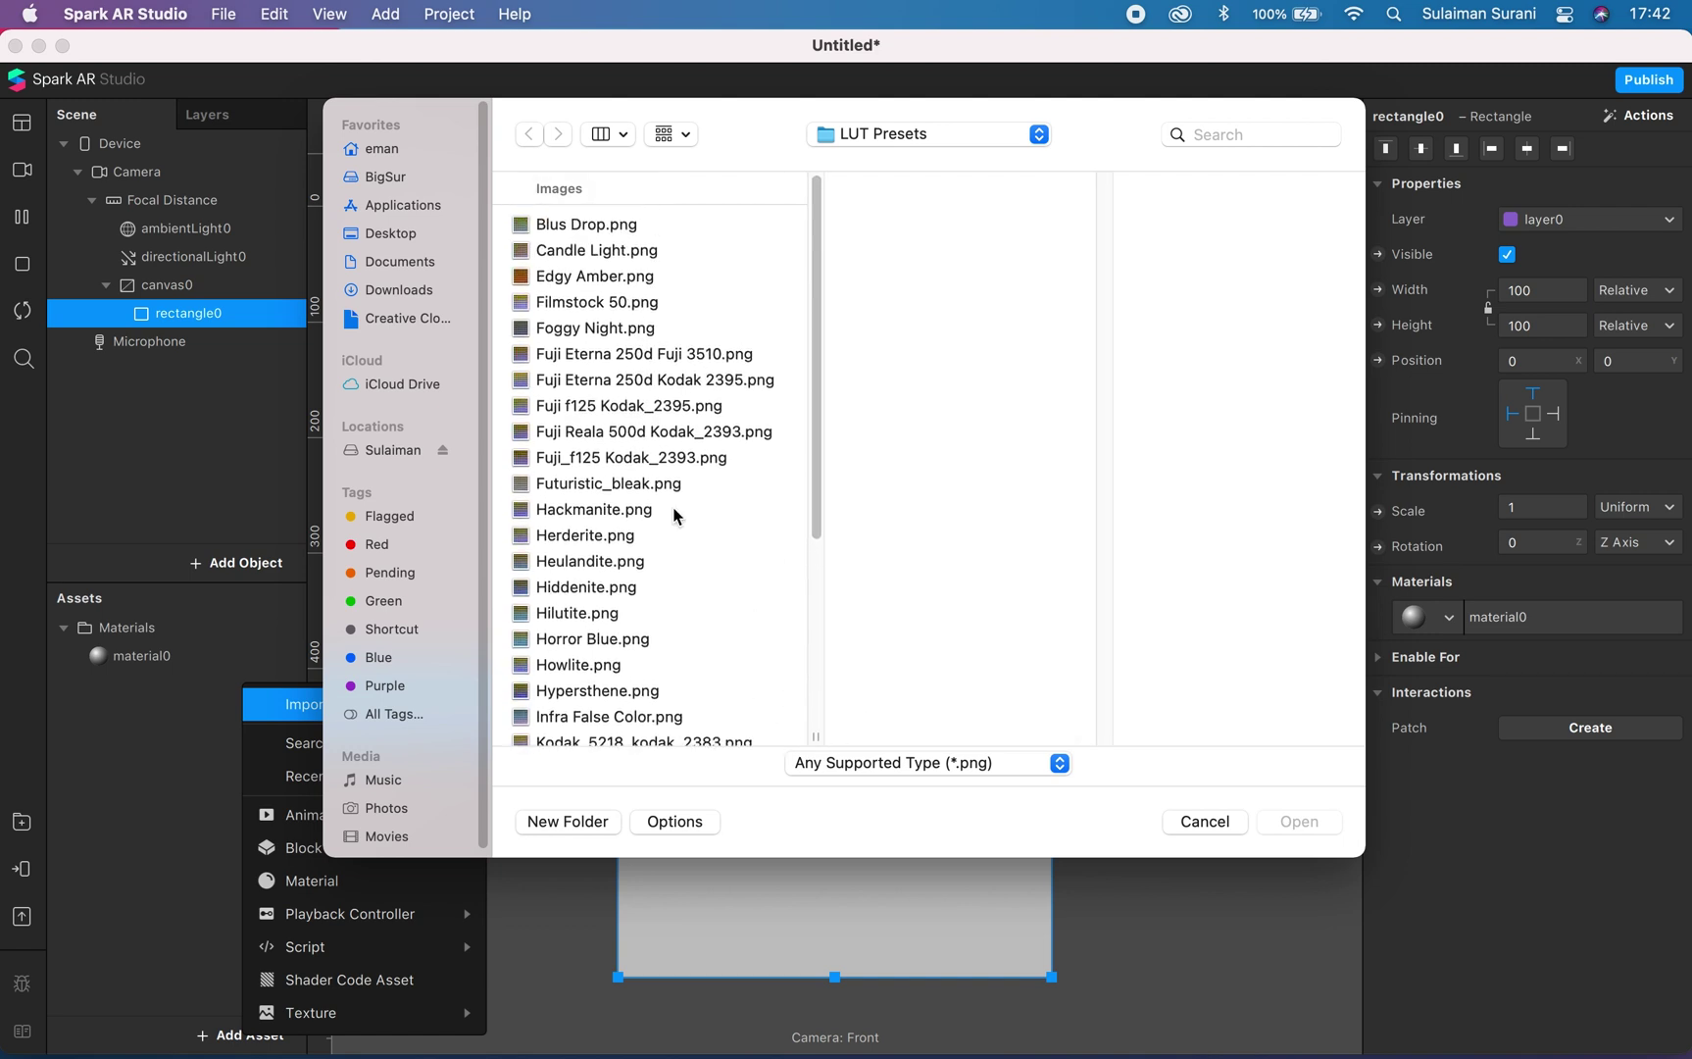
left_click(625, 437)
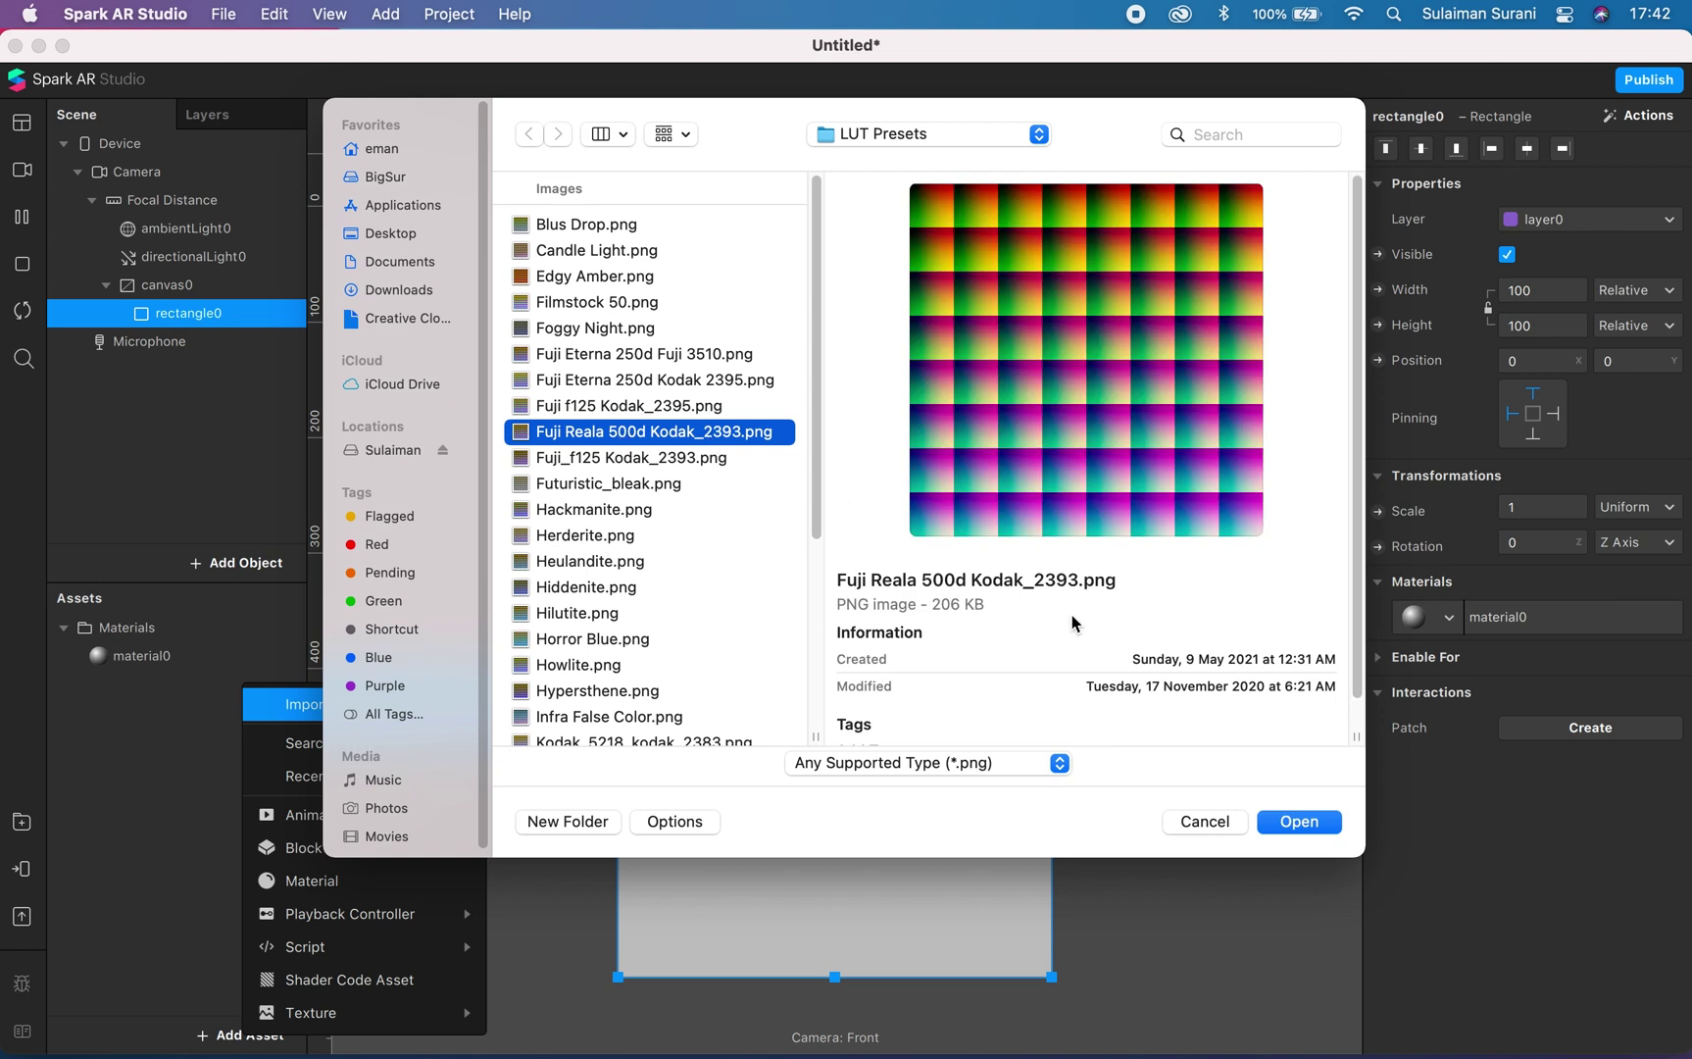
left_click(1295, 823)
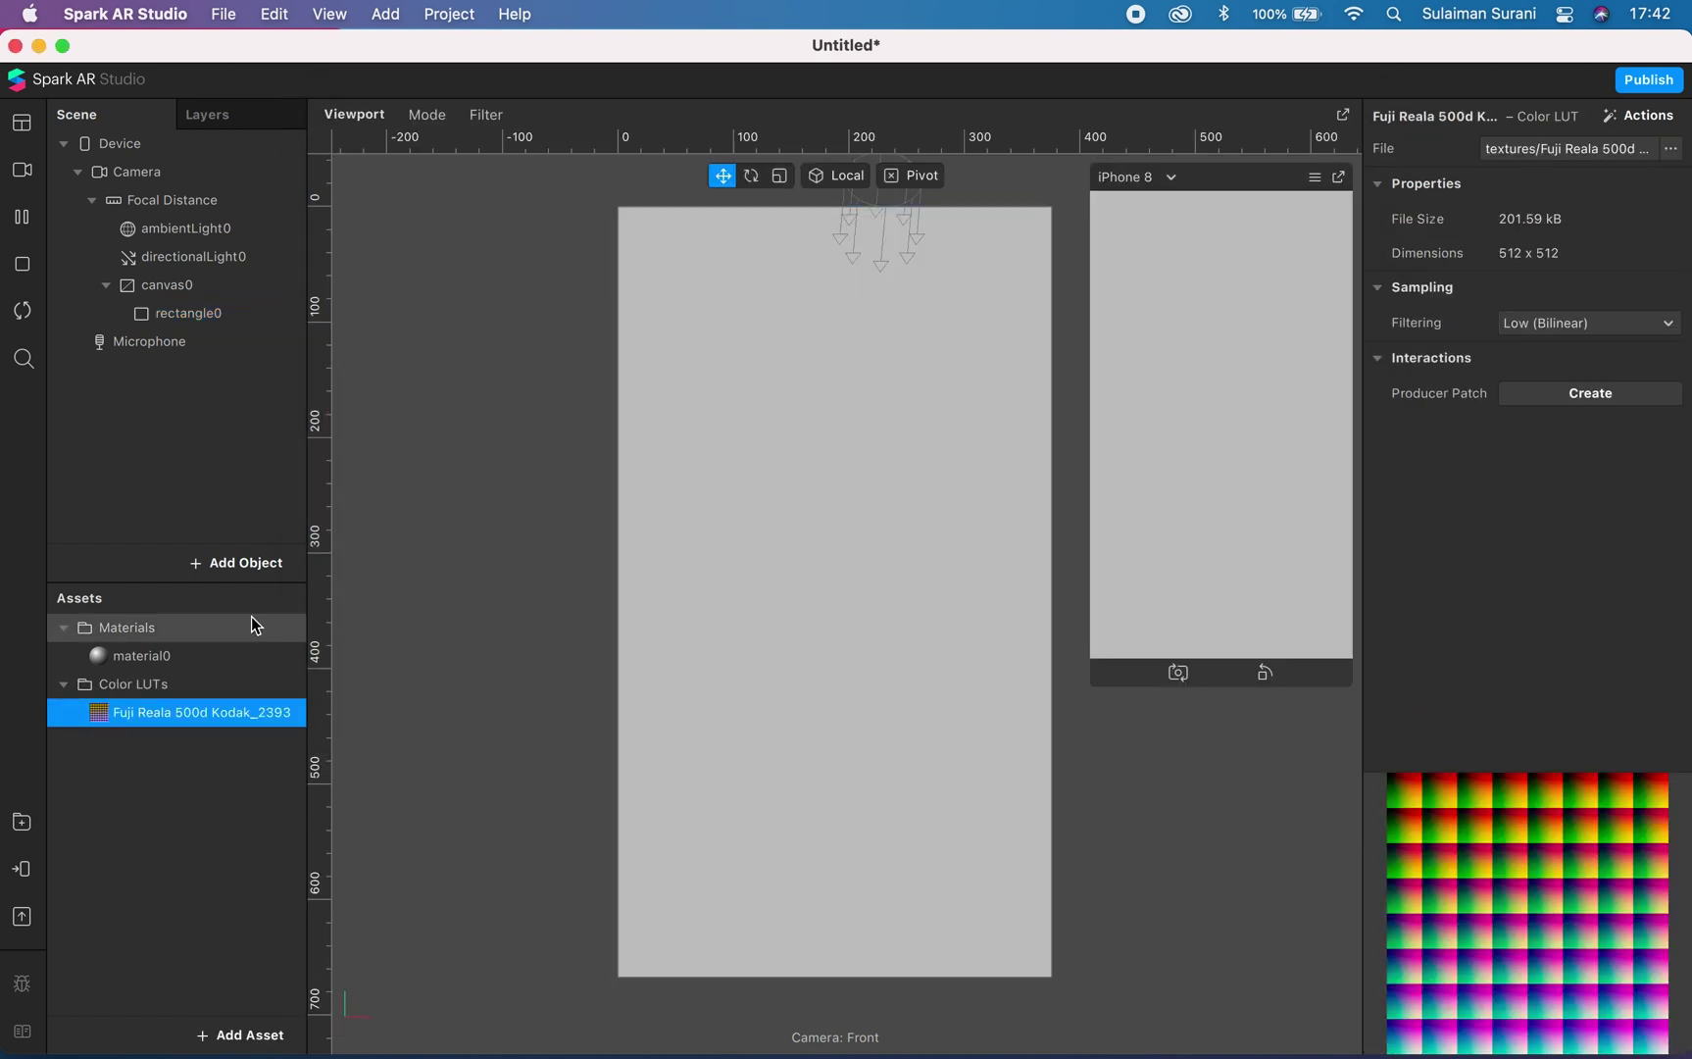
Rename the rectangle under the canvas as lut.
double_click(196, 313)
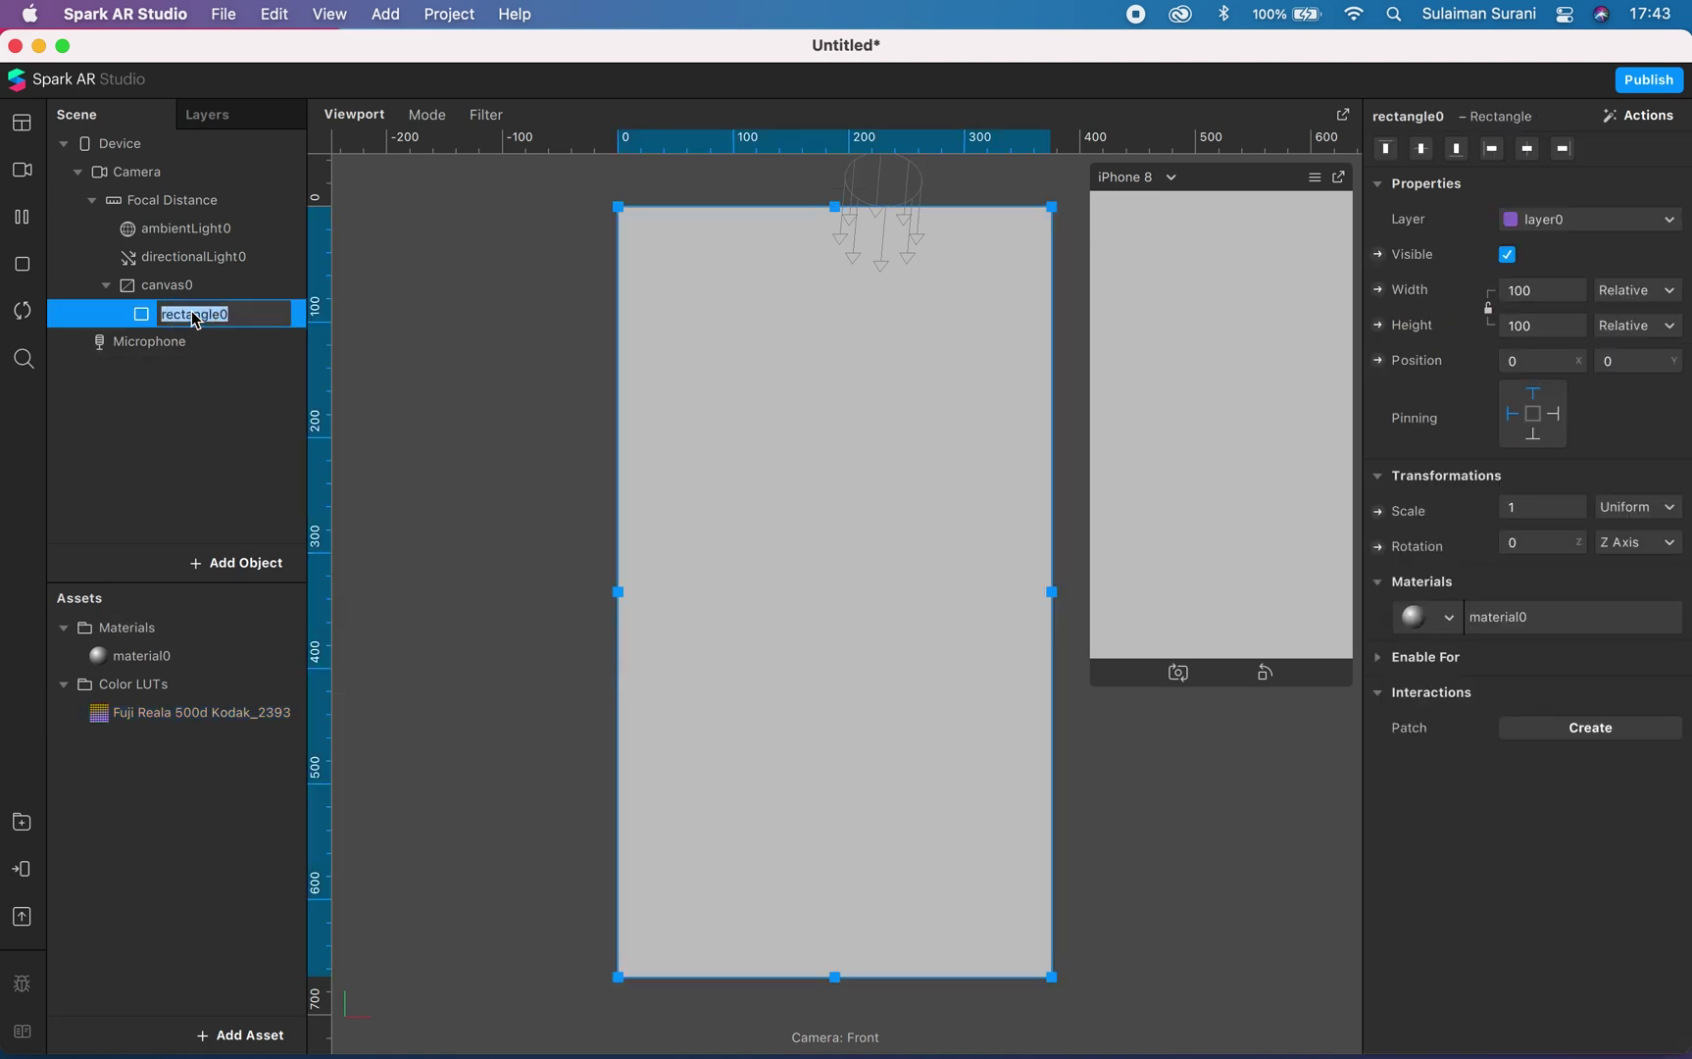
type("lut")
key("Return")
Rename the rectangle's material as LUT and set its diffuse texture to Fuji Reala 500d Kodak_2393.
left_click(147, 657)
right_click(147, 659)
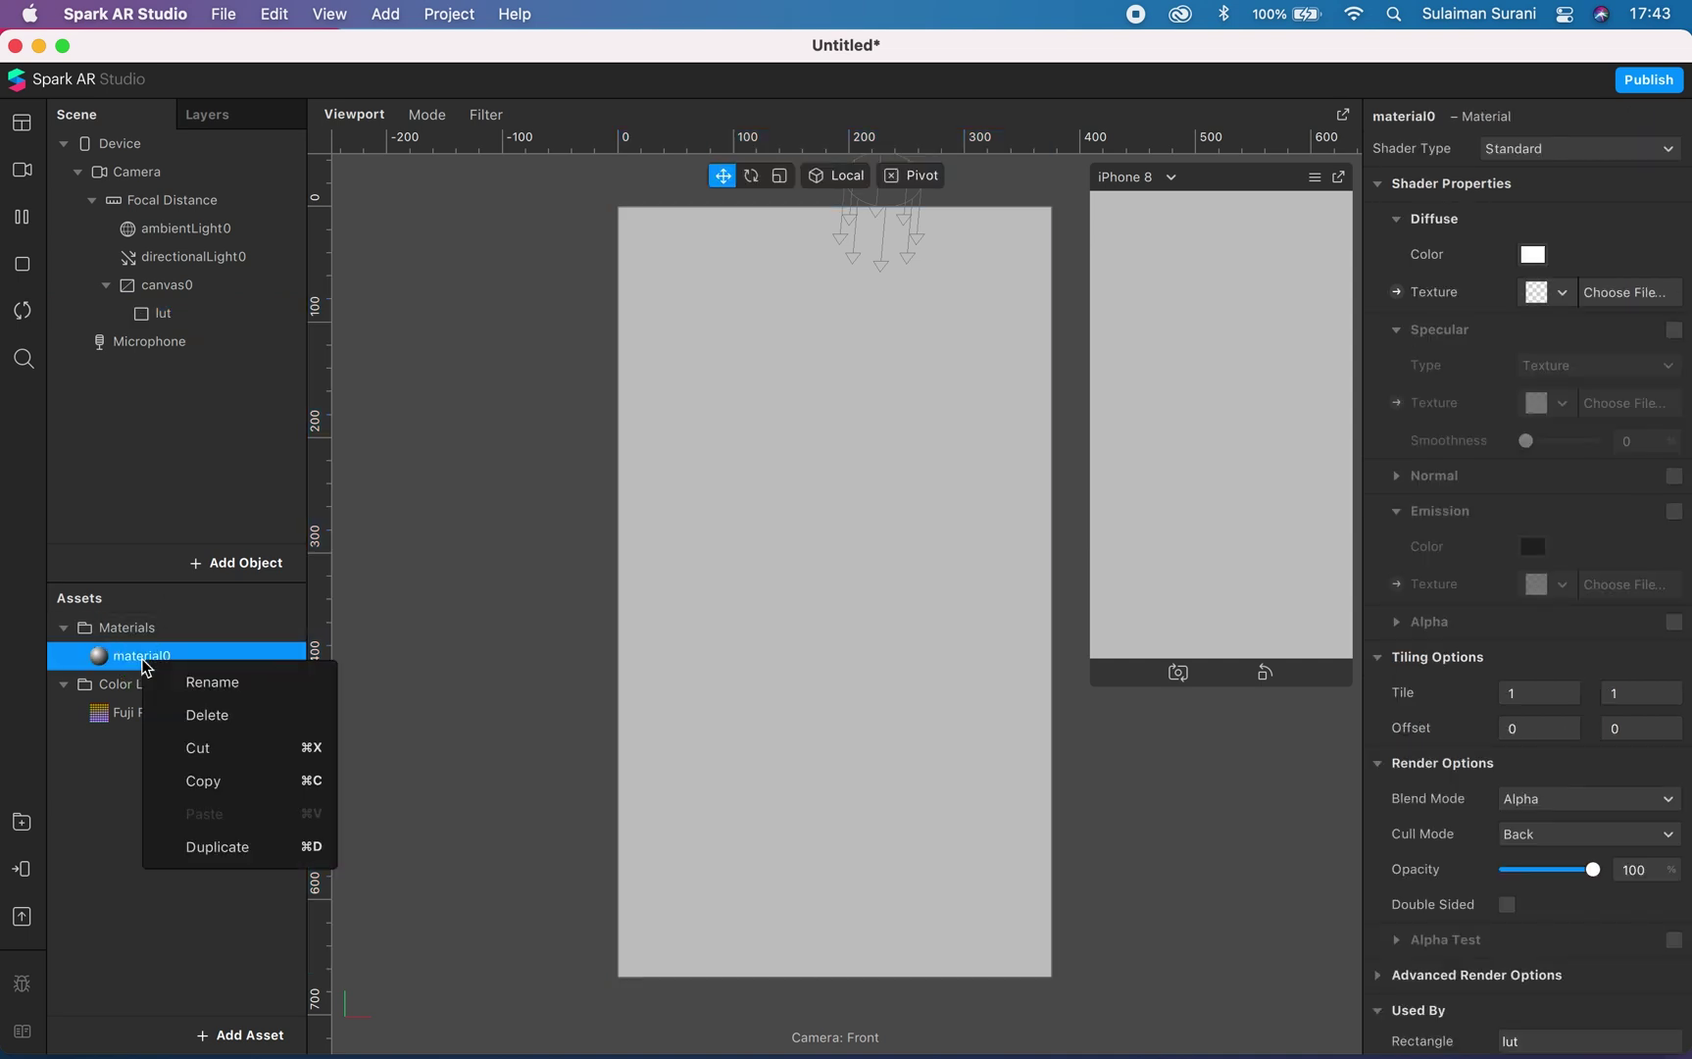
left_click(226, 683)
type("LUT")
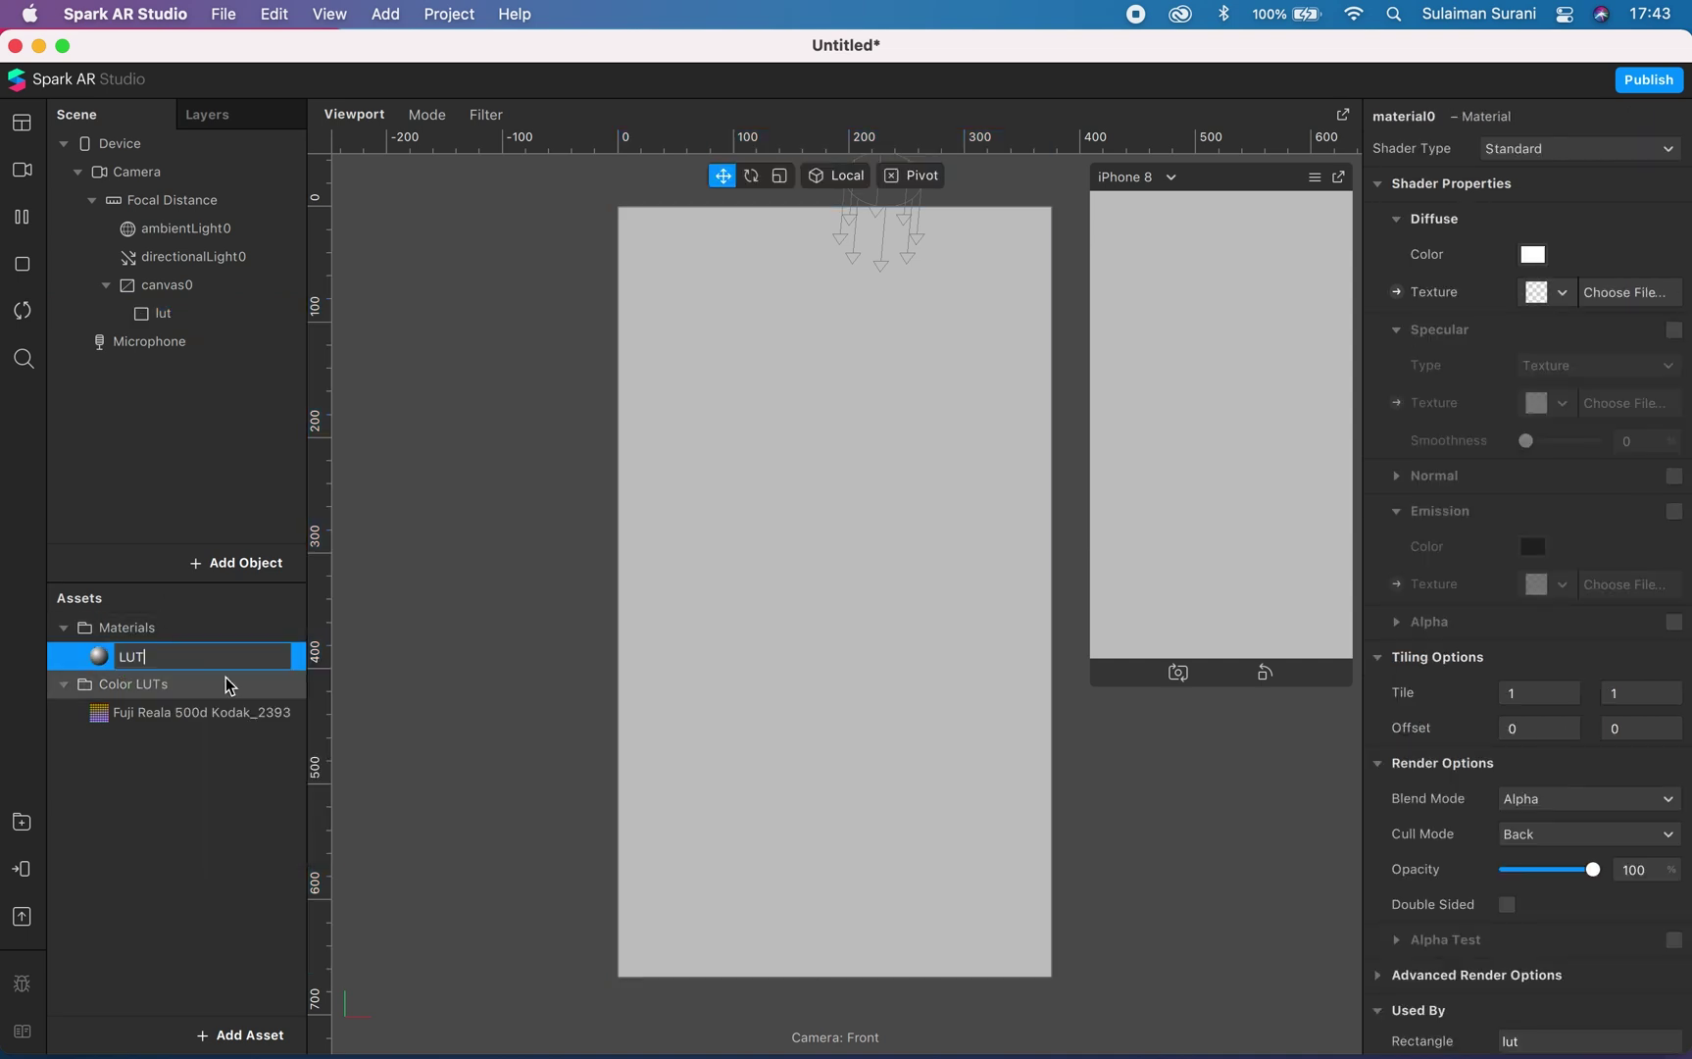
key("Return")
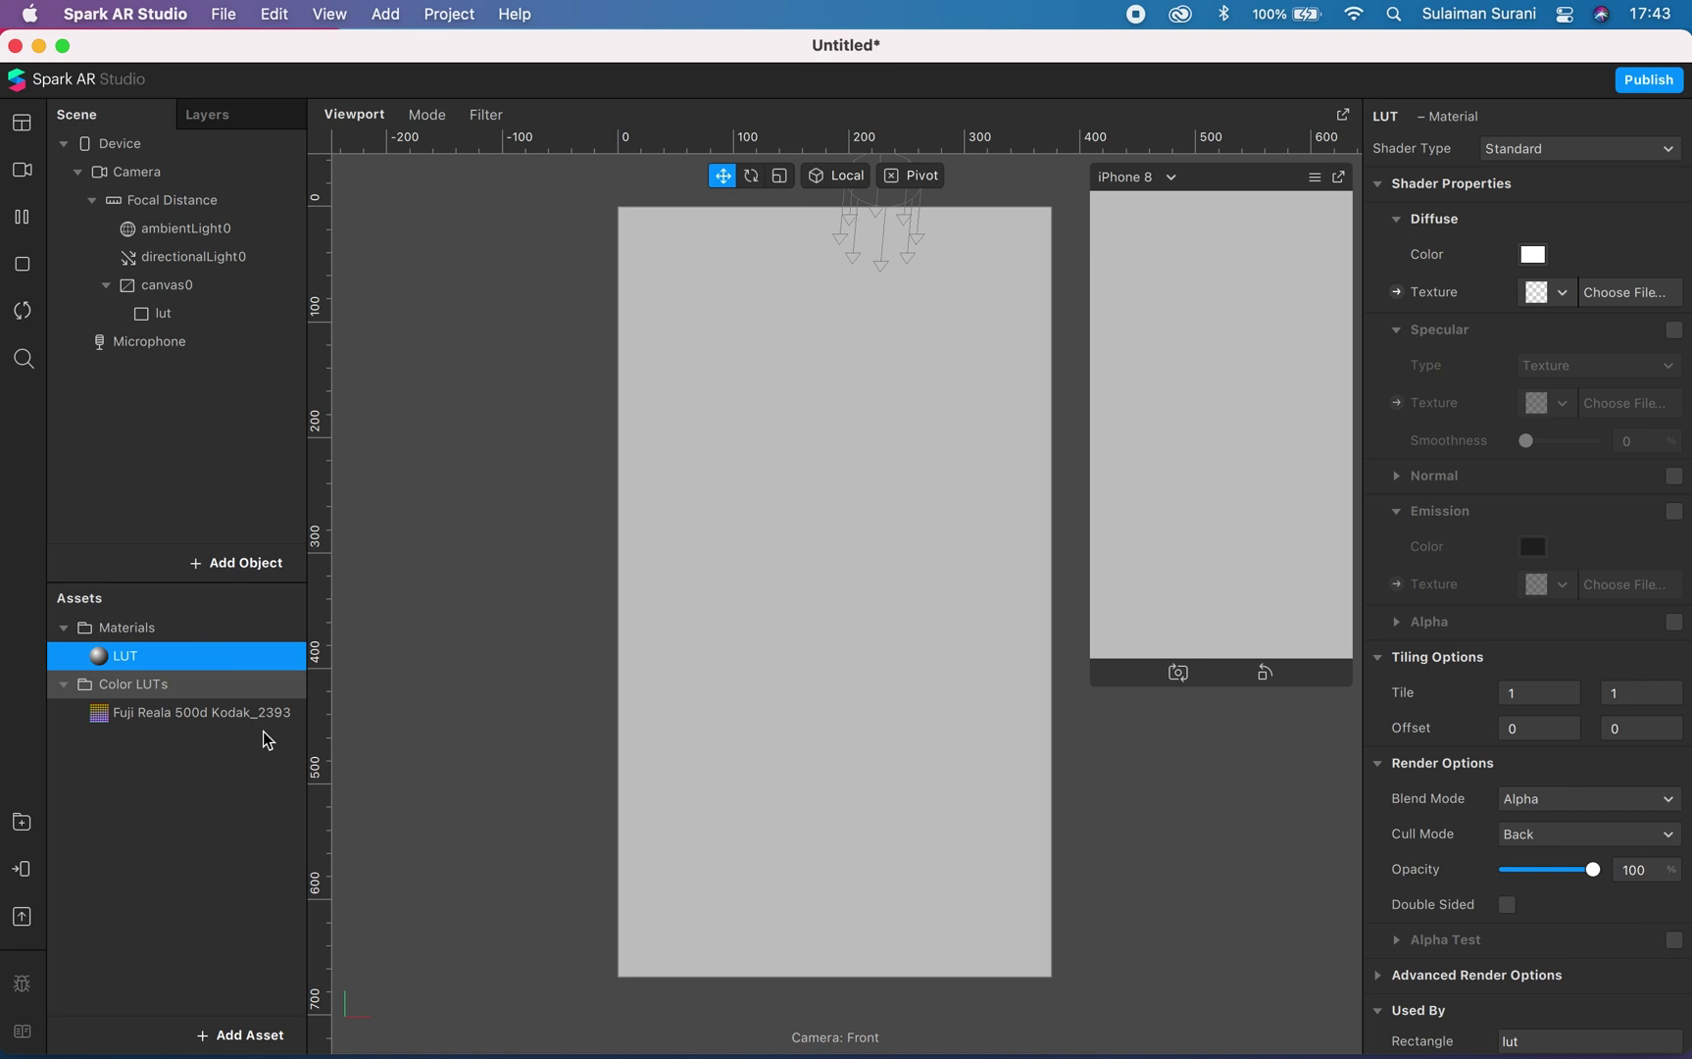
left_click(1563, 293)
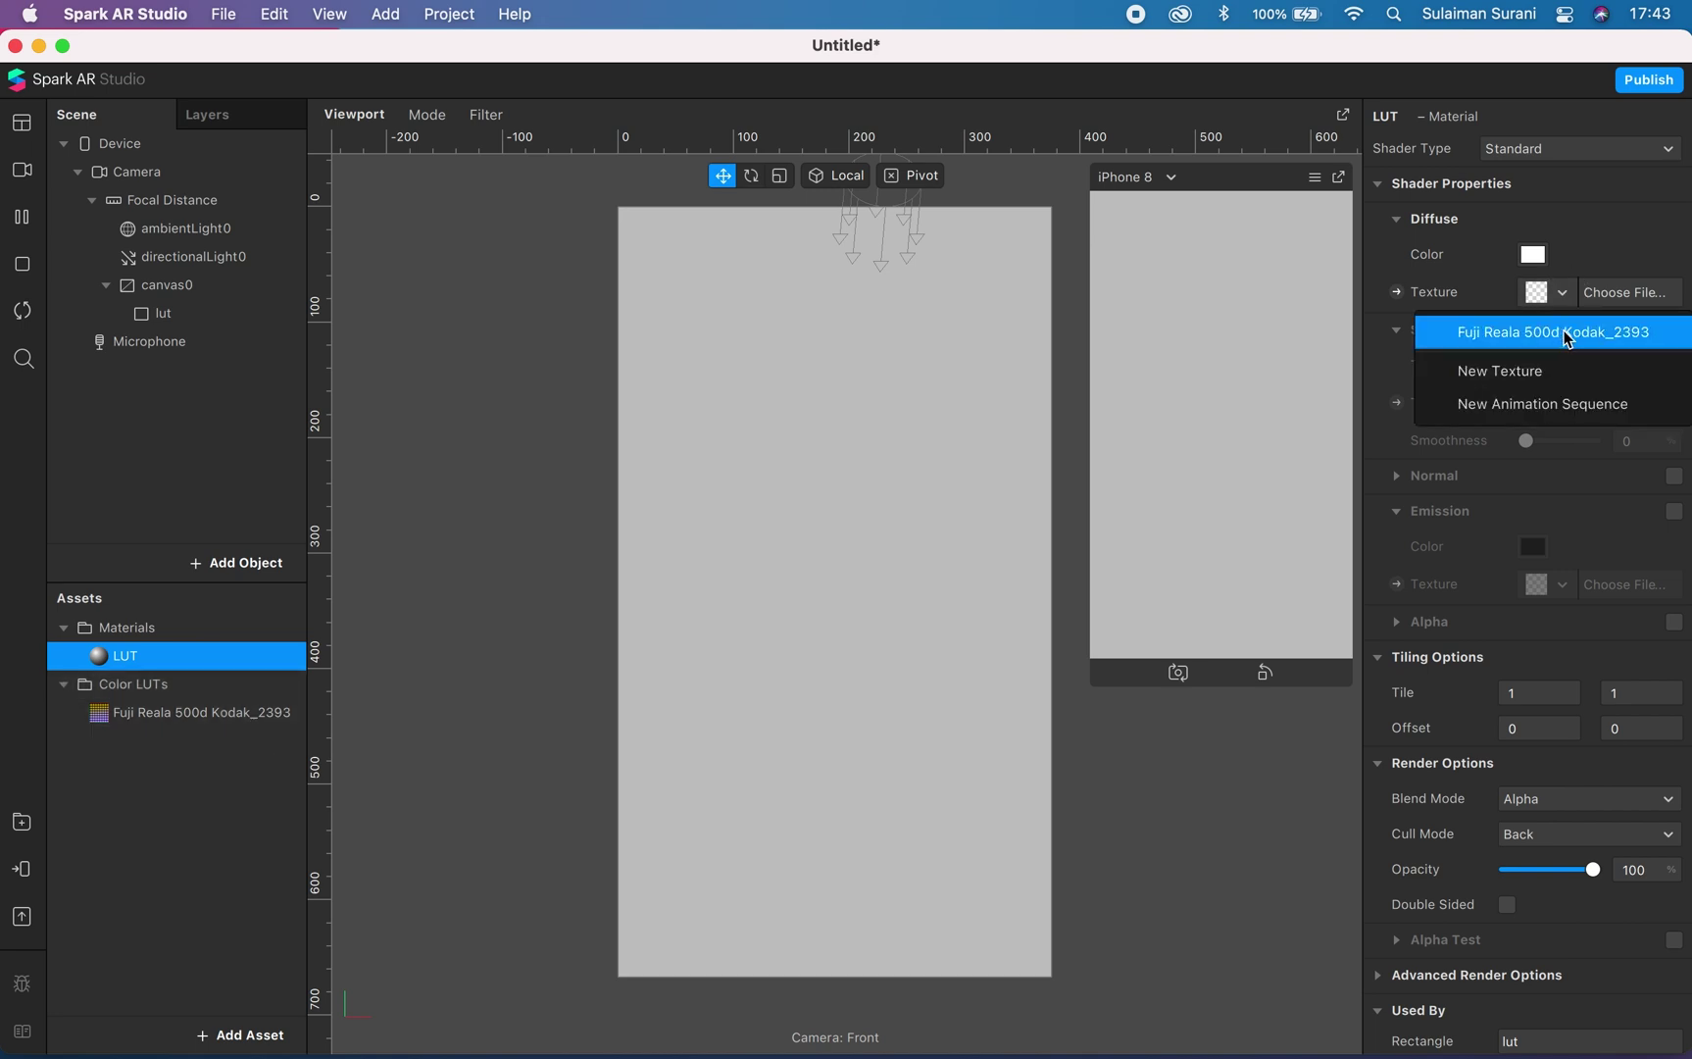
left_click(1586, 333)
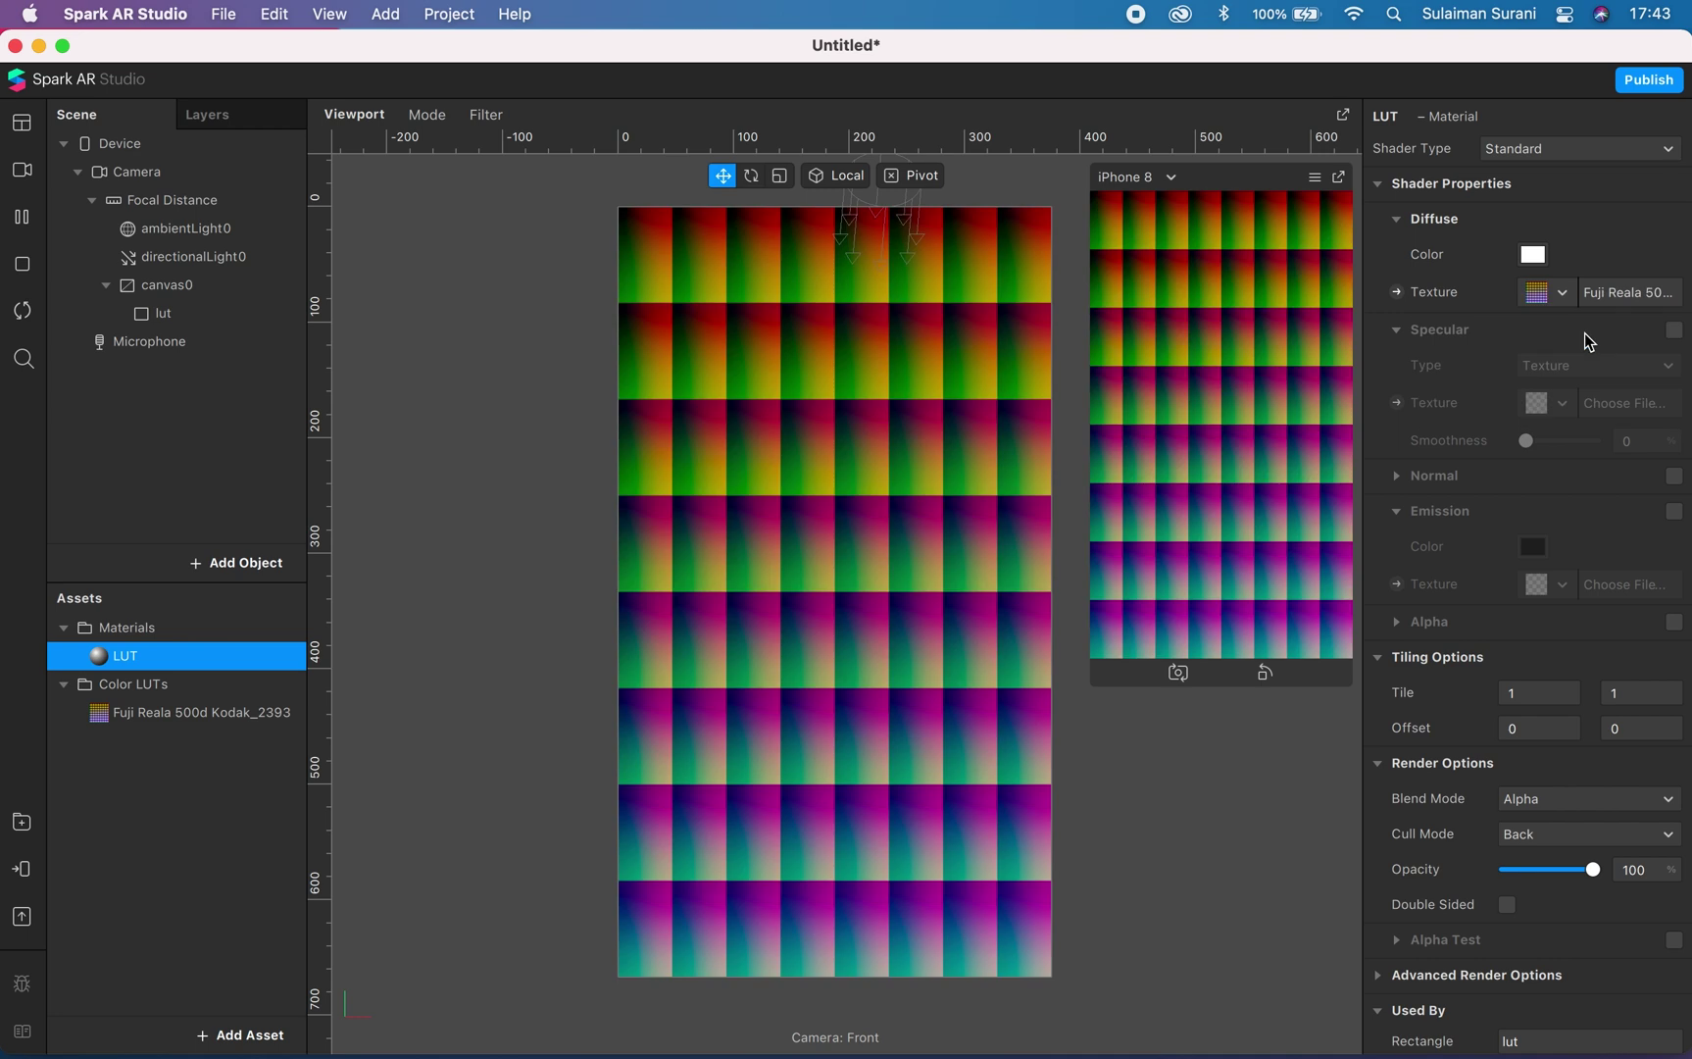
Add a second rectangle under the canvas and name it texture.
left_click(169, 286)
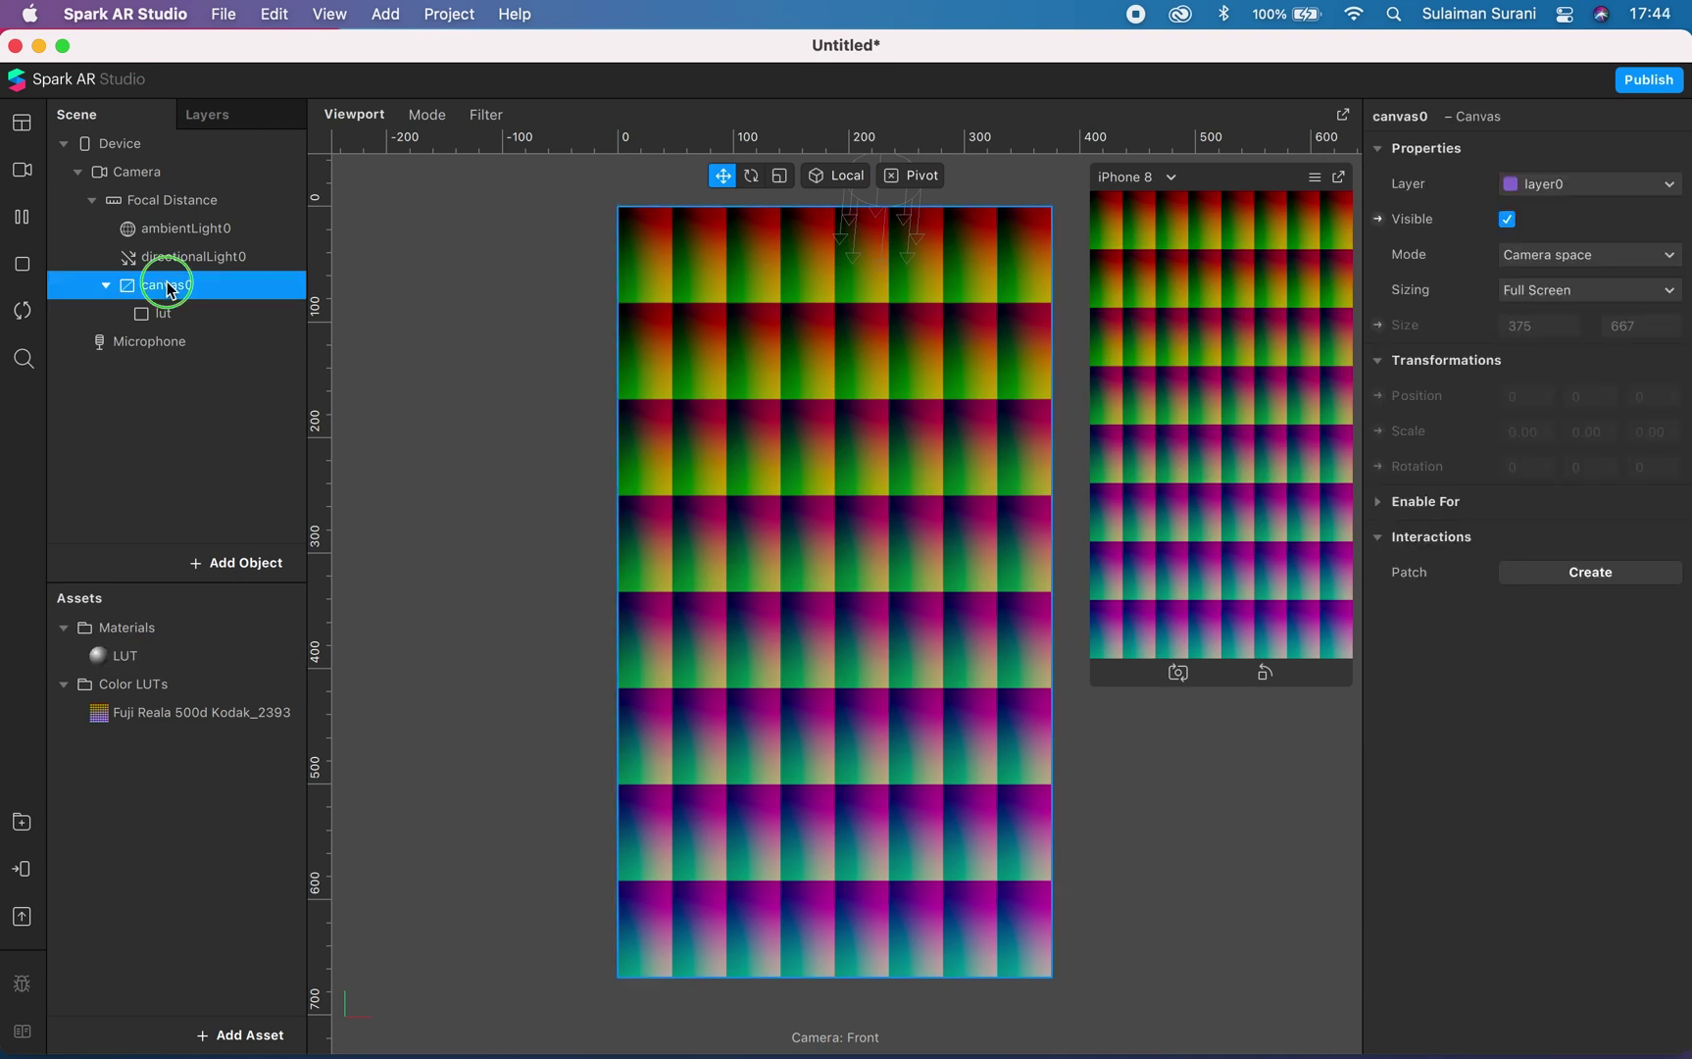
right_click(169, 287)
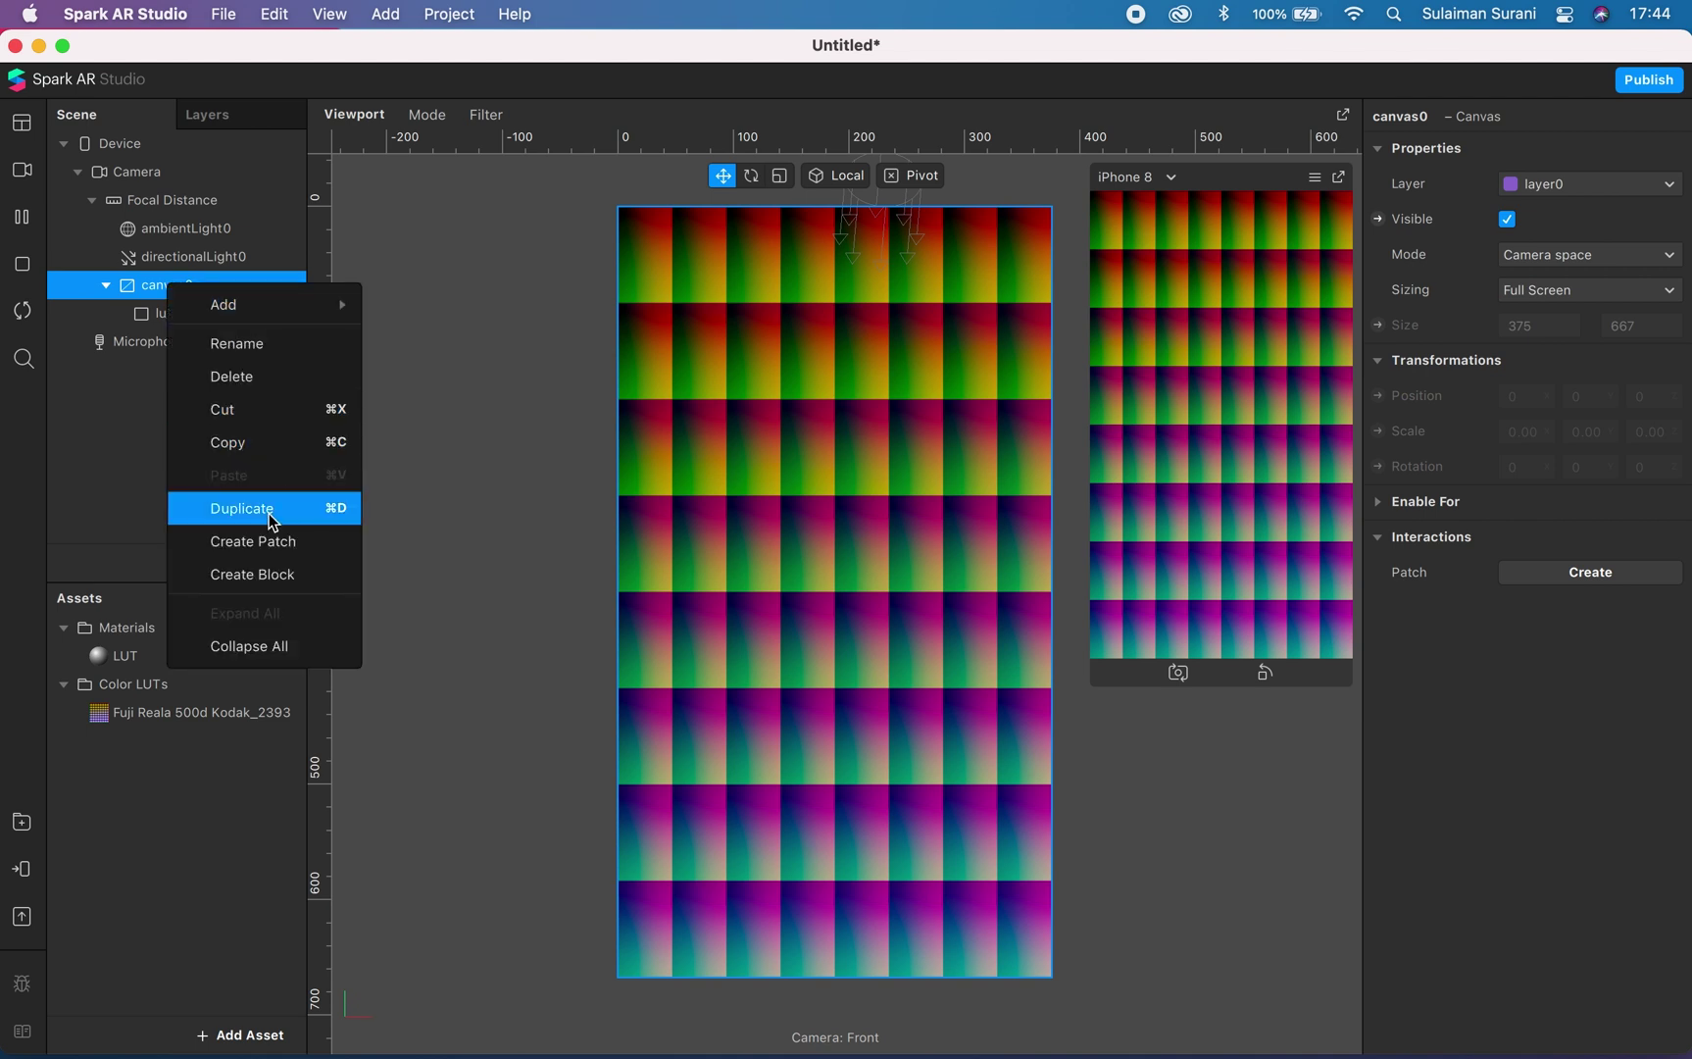
mouse_move(250, 305)
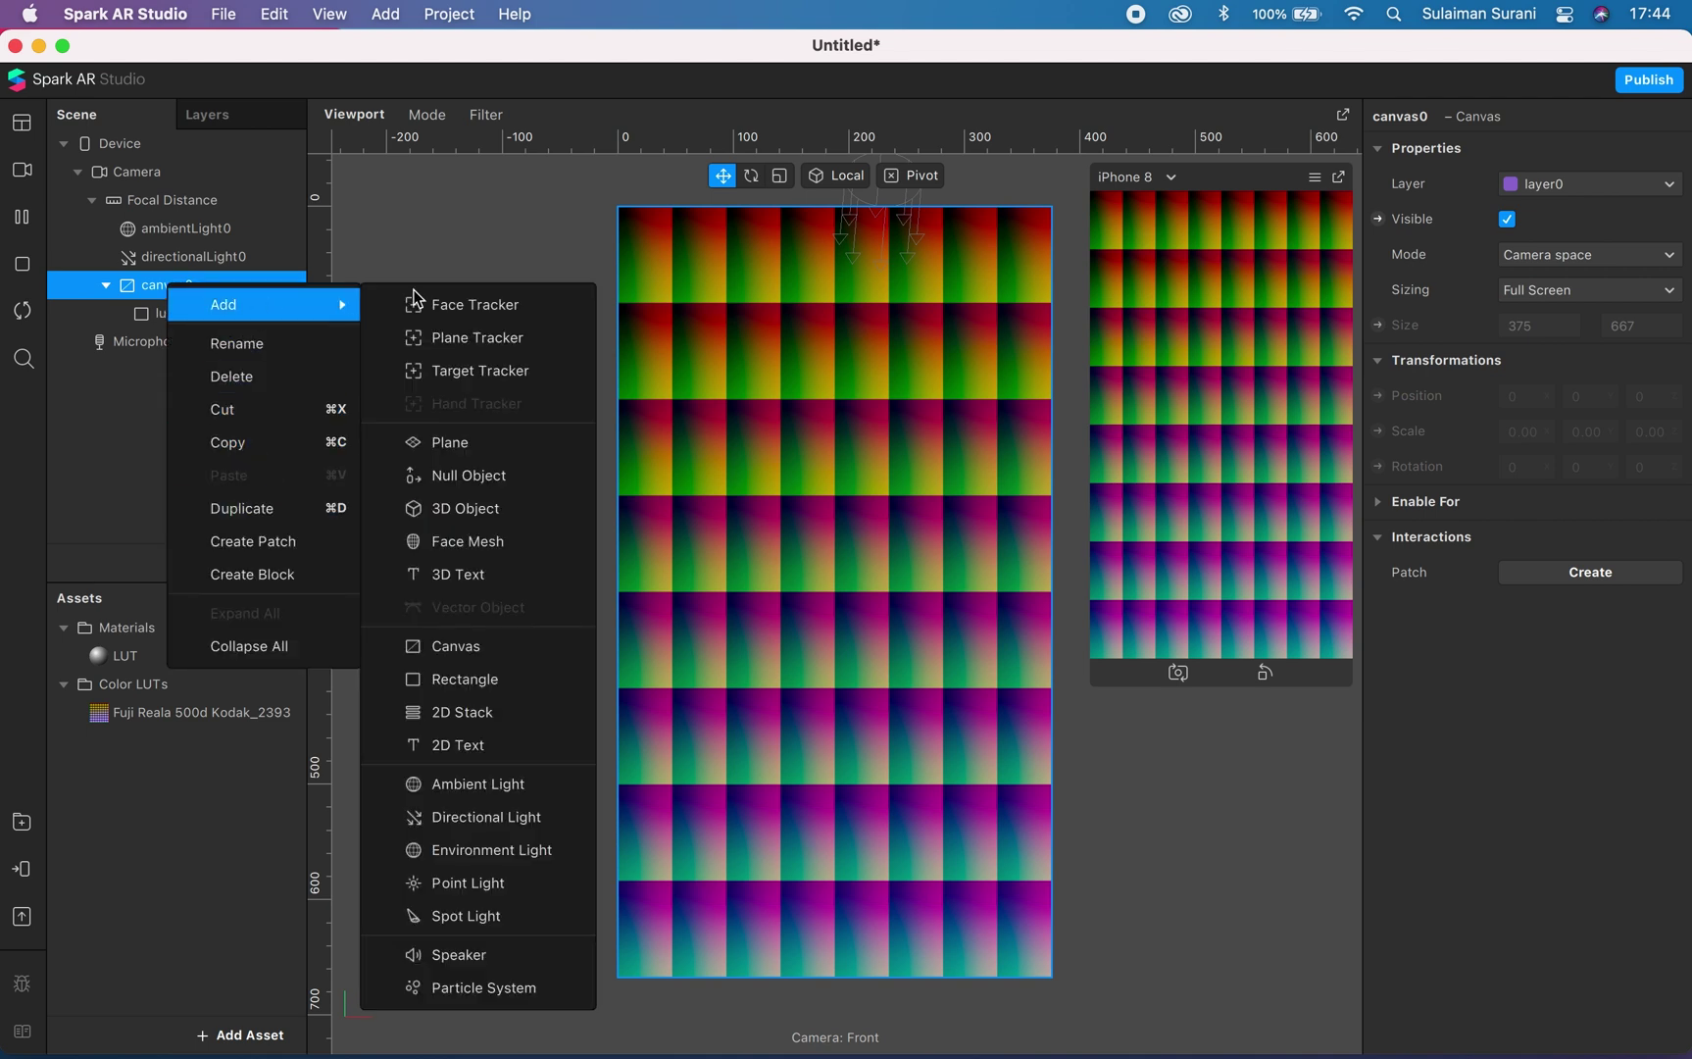
left_click(475, 682)
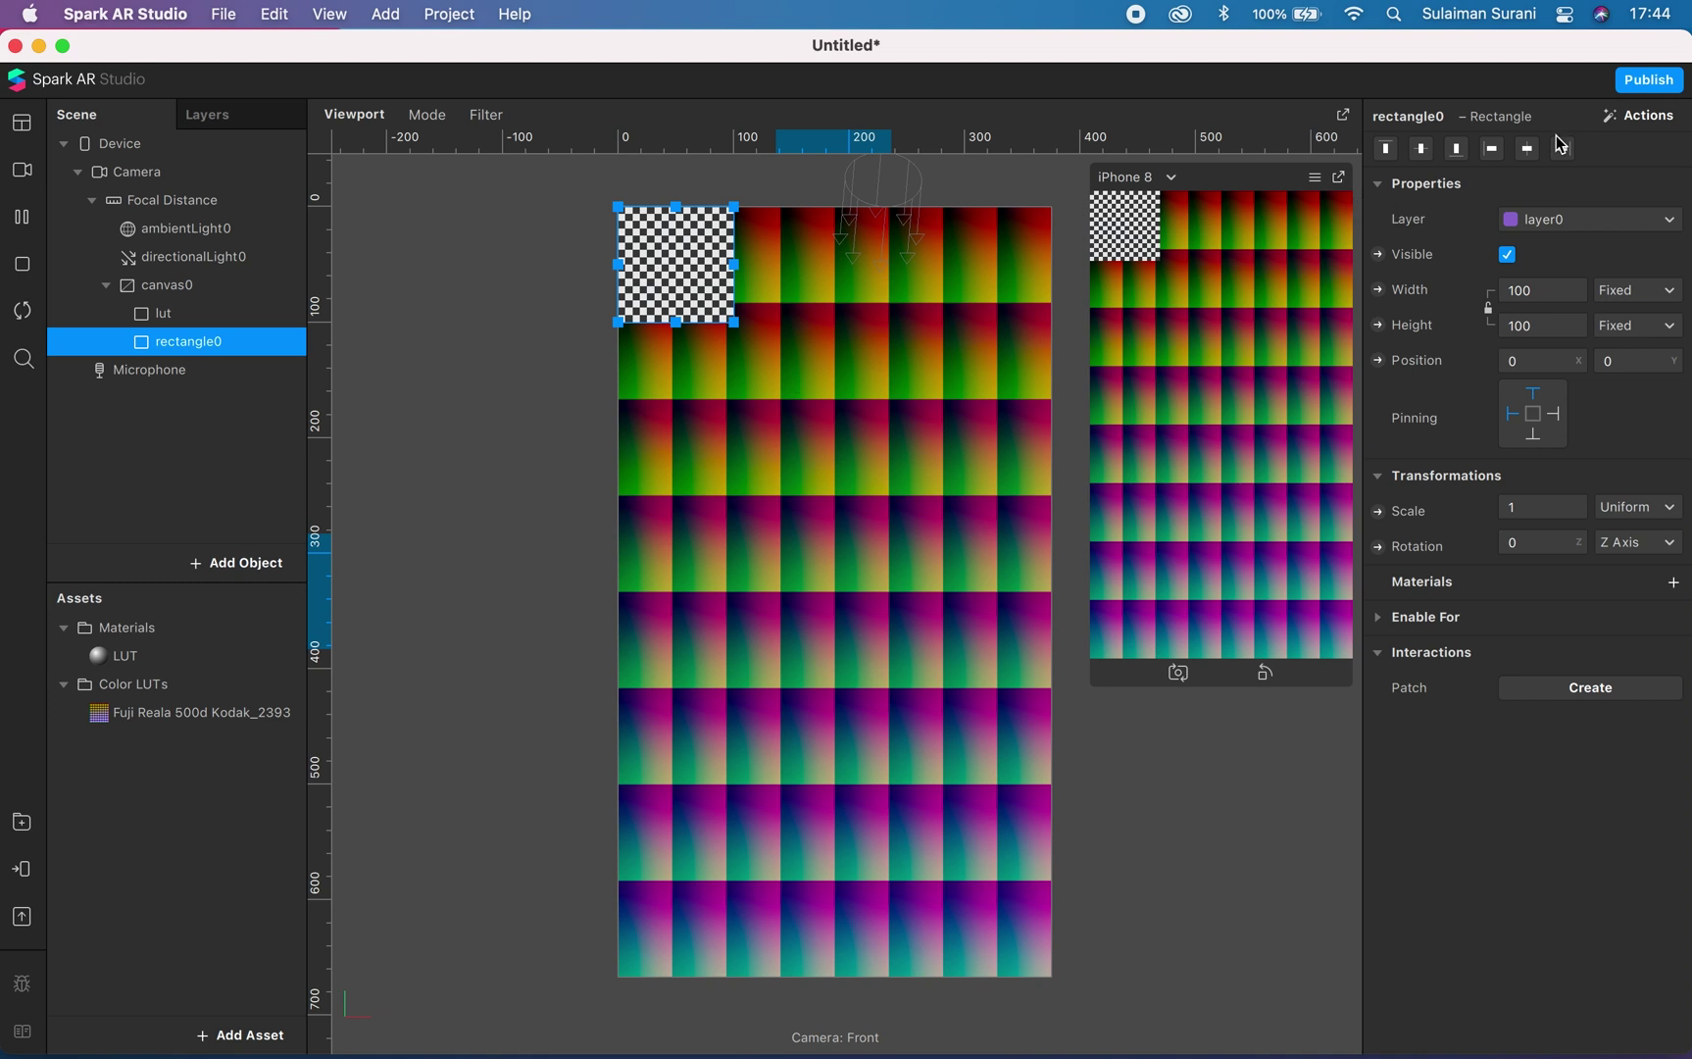
double_click(196, 343)
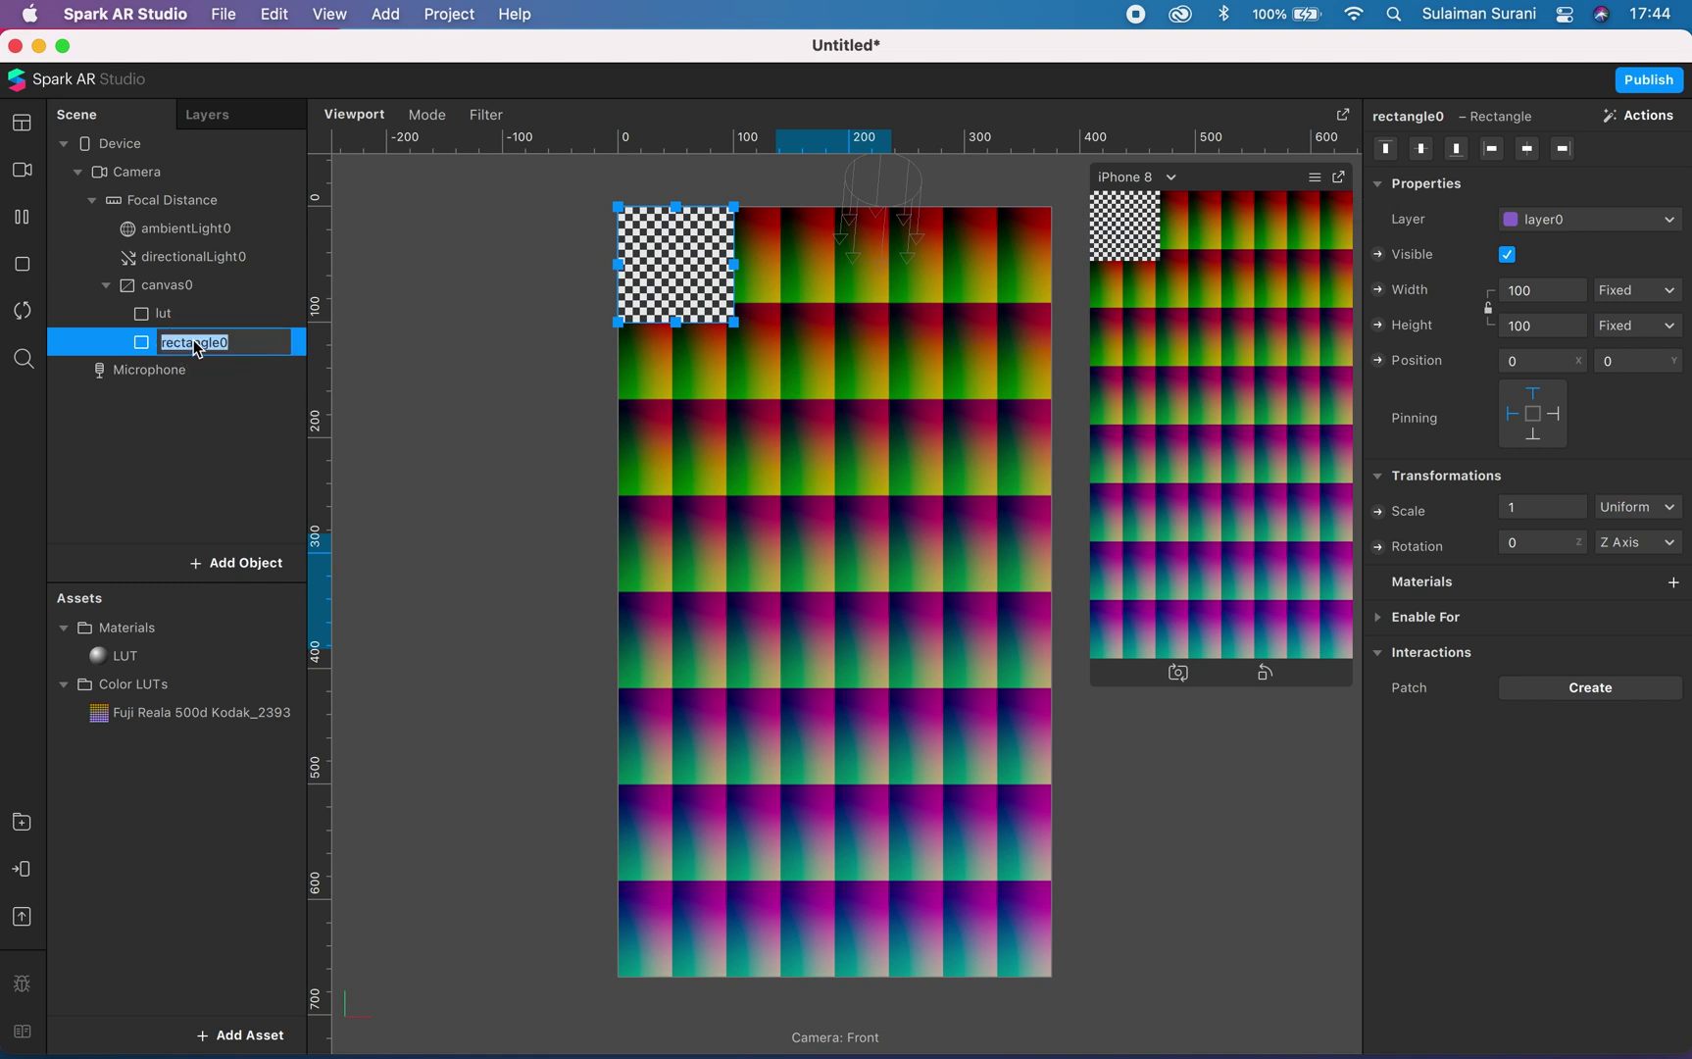
type("texture")
key("Return")
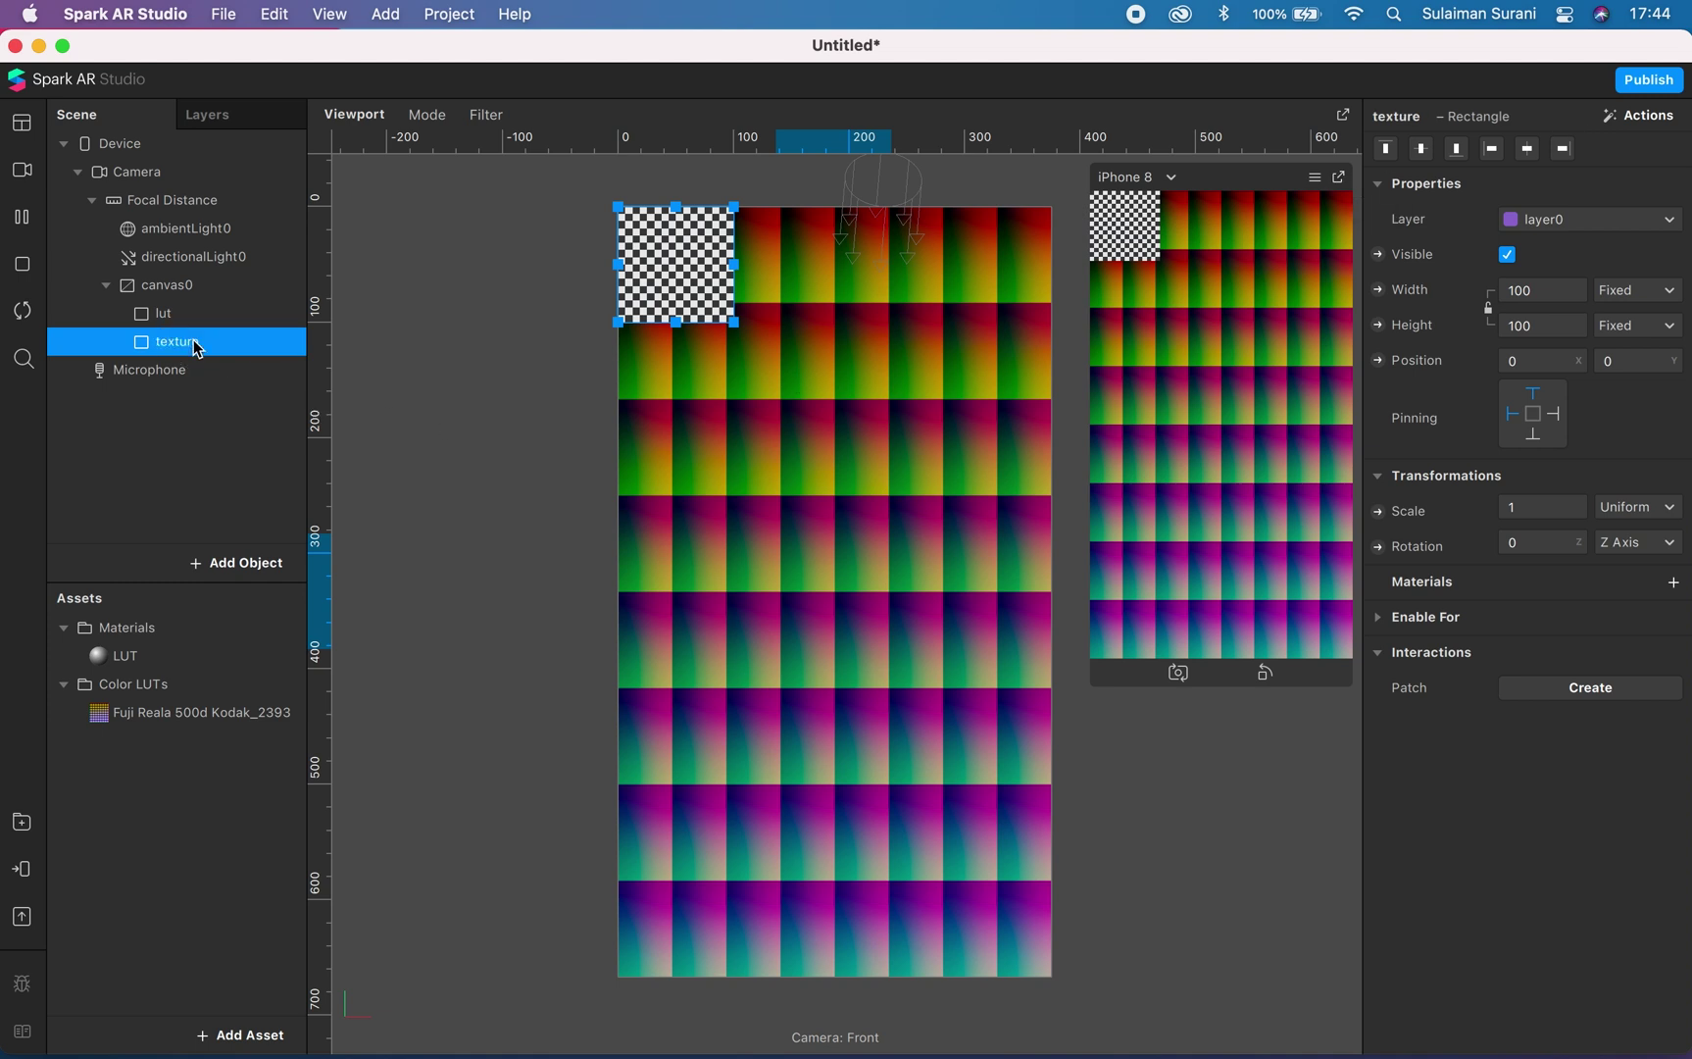
Make the texture rectangle fill the canvas's full width and height.
left_click(1535, 290)
left_click(1538, 325)
left_click(1538, 327)
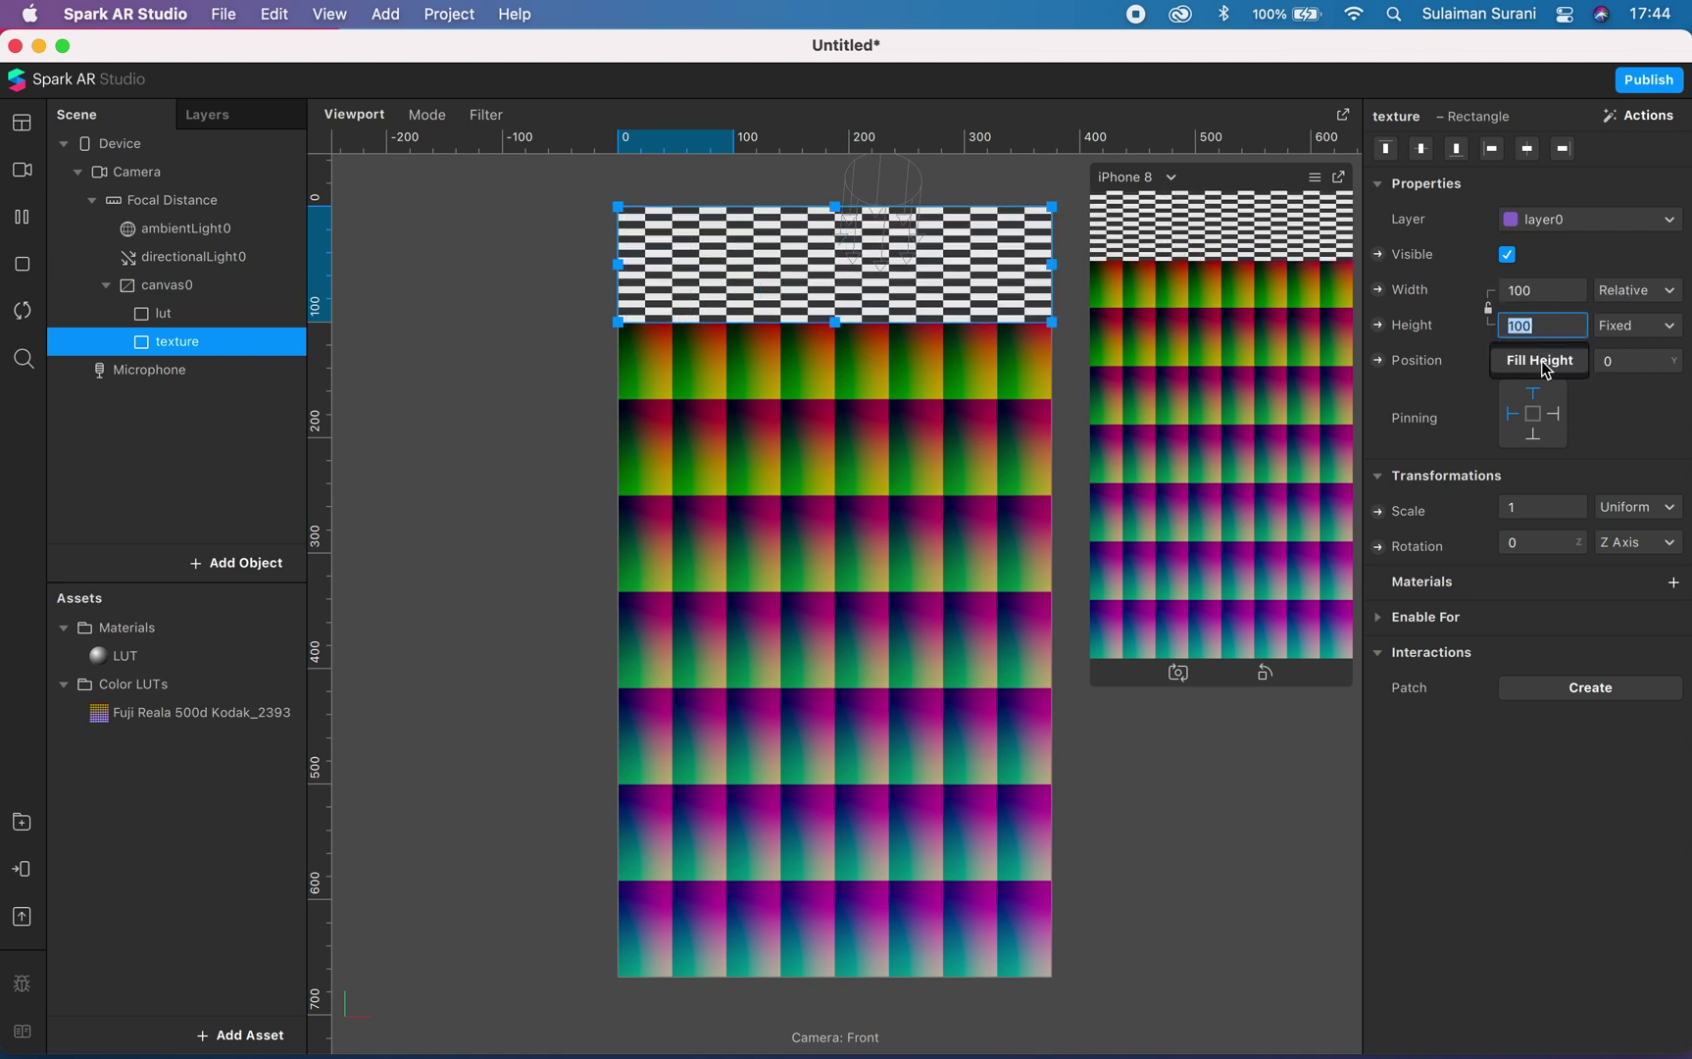
left_click(1537, 363)
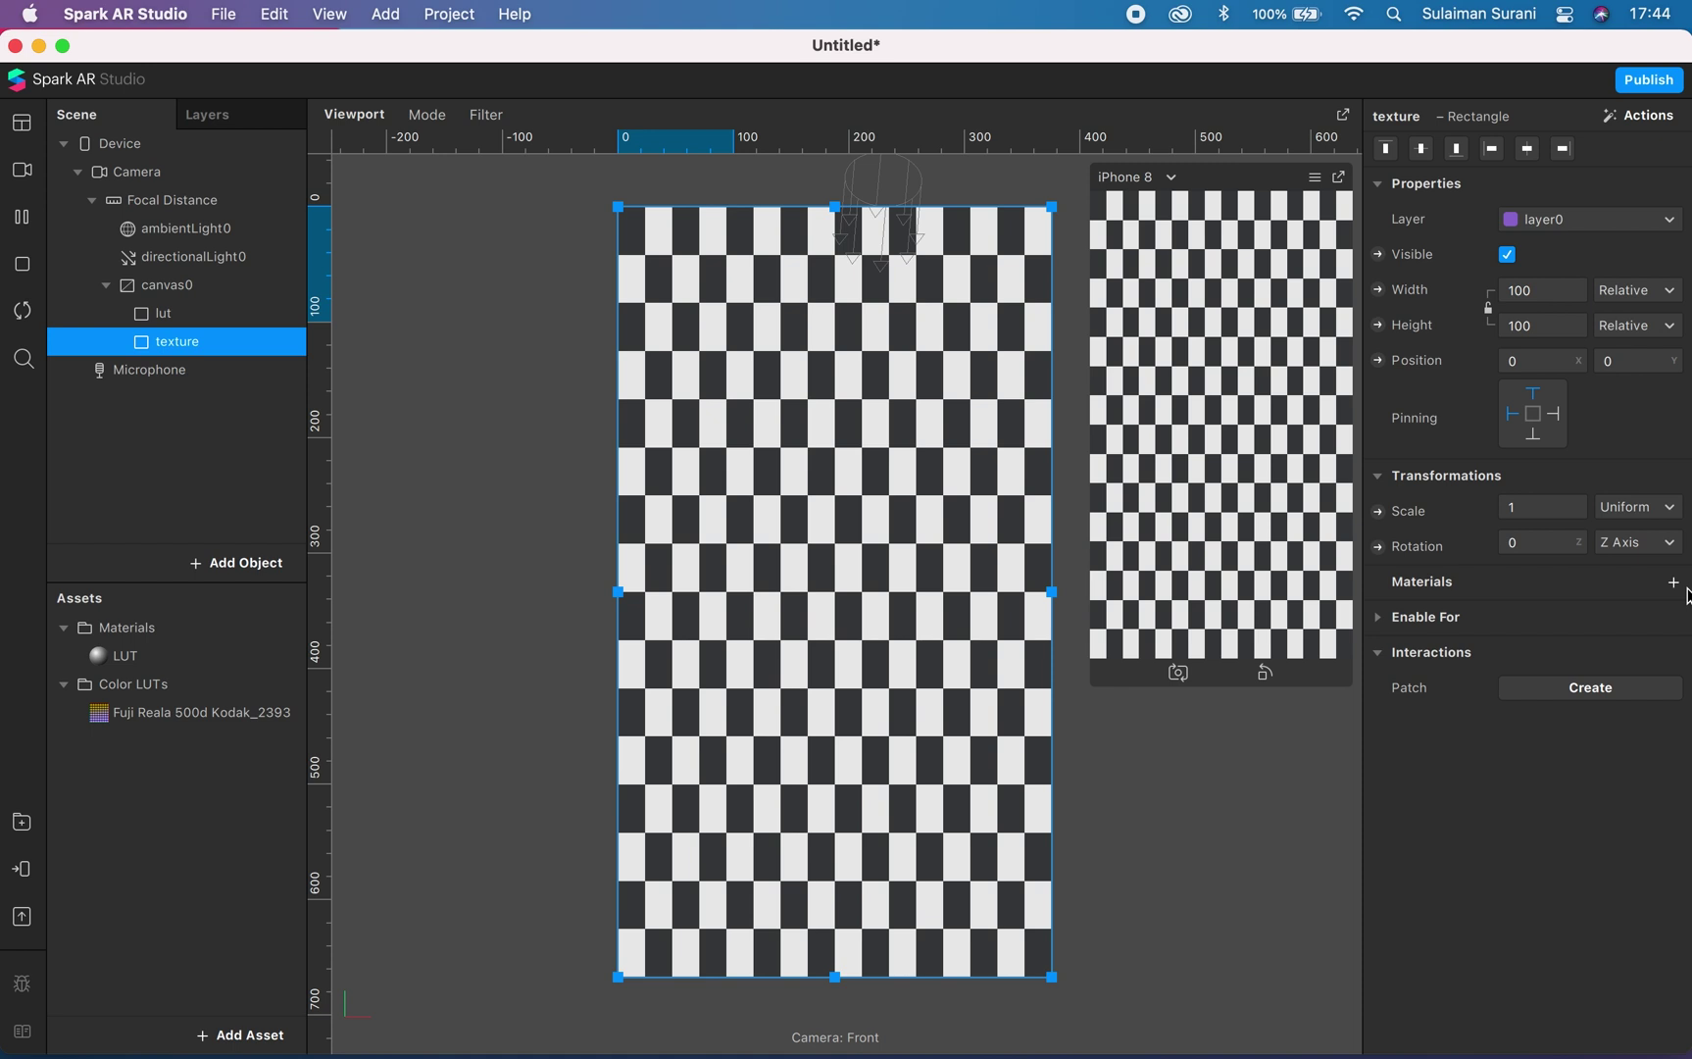
Import the image screentexture21.jpg from the Textures folder on the computer into the project assets.
left_click(224, 1025)
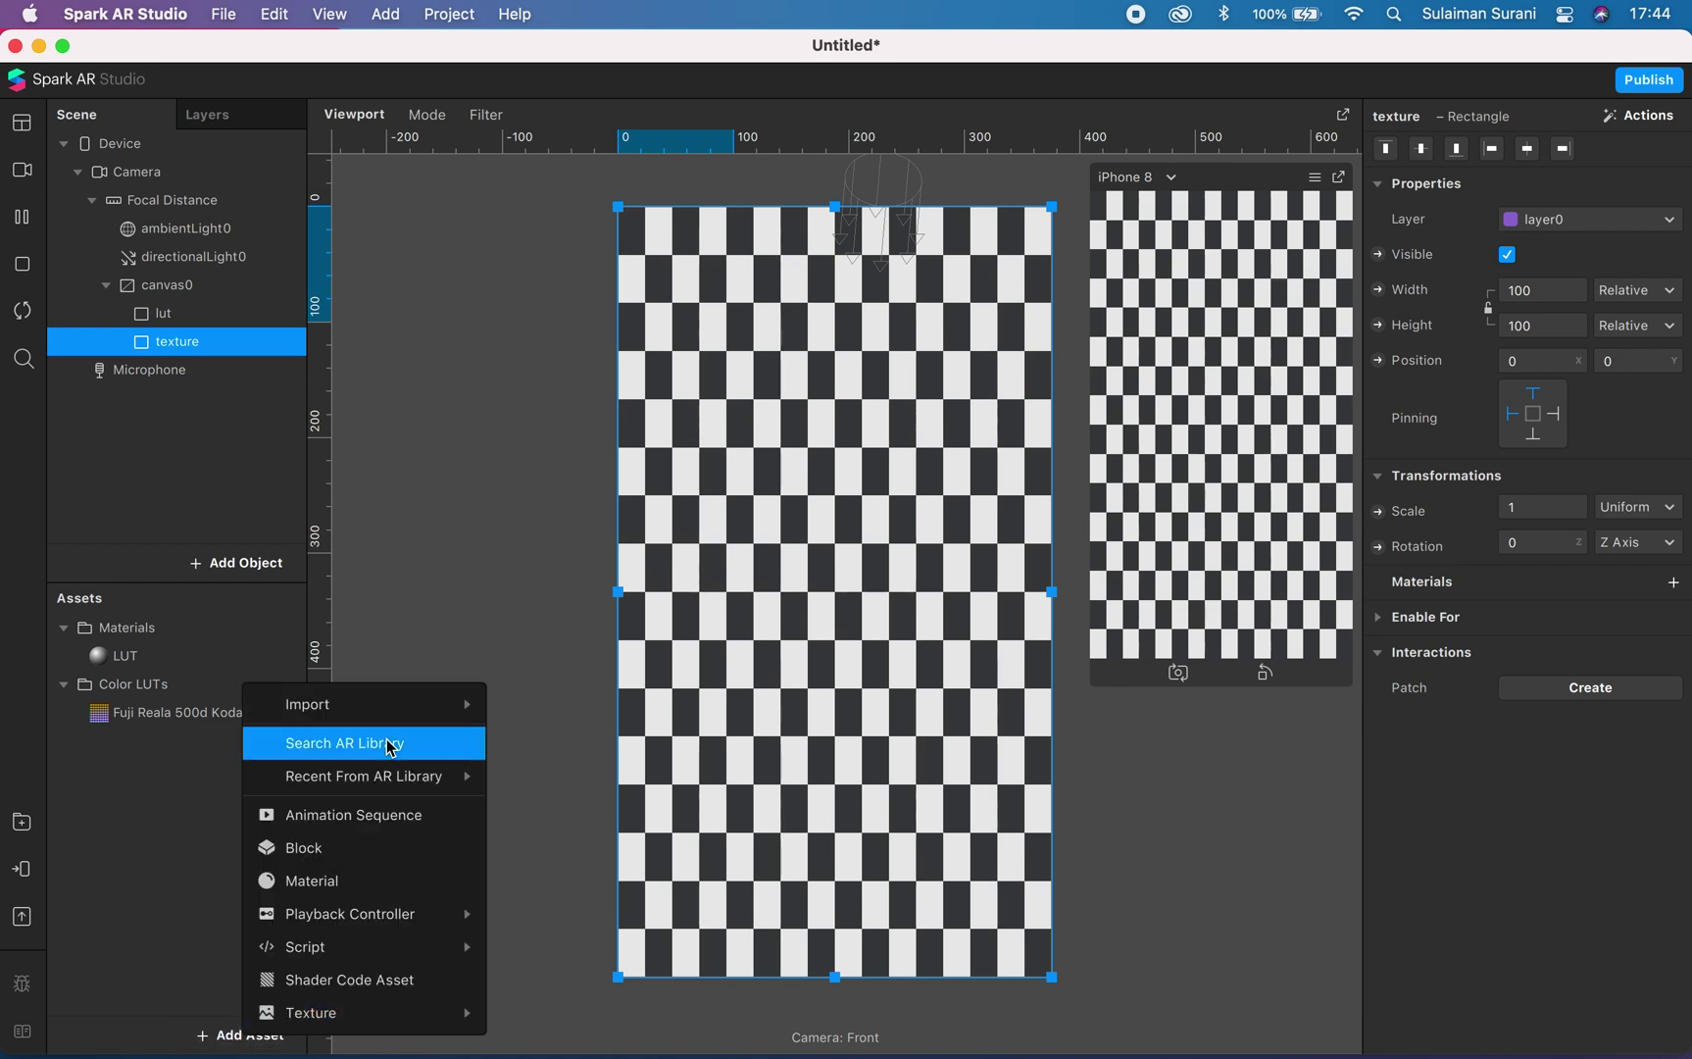
mouse_move(453, 704)
left_click(605, 702)
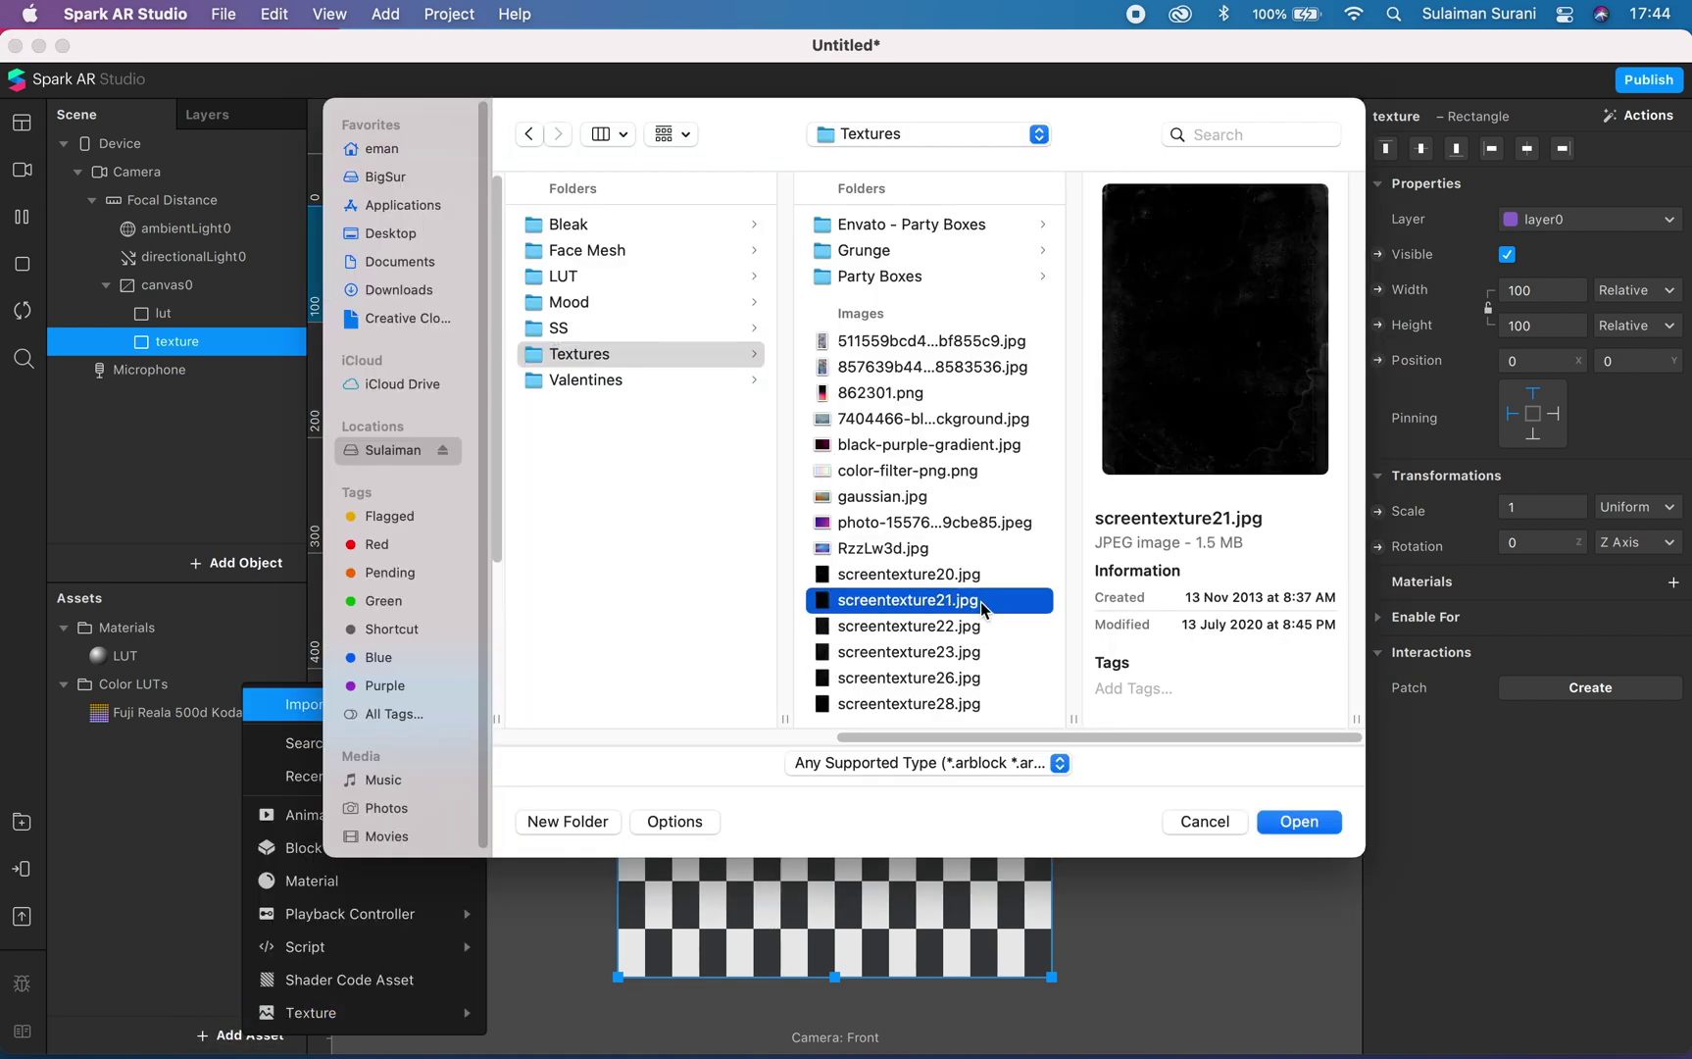
left_click(1302, 826)
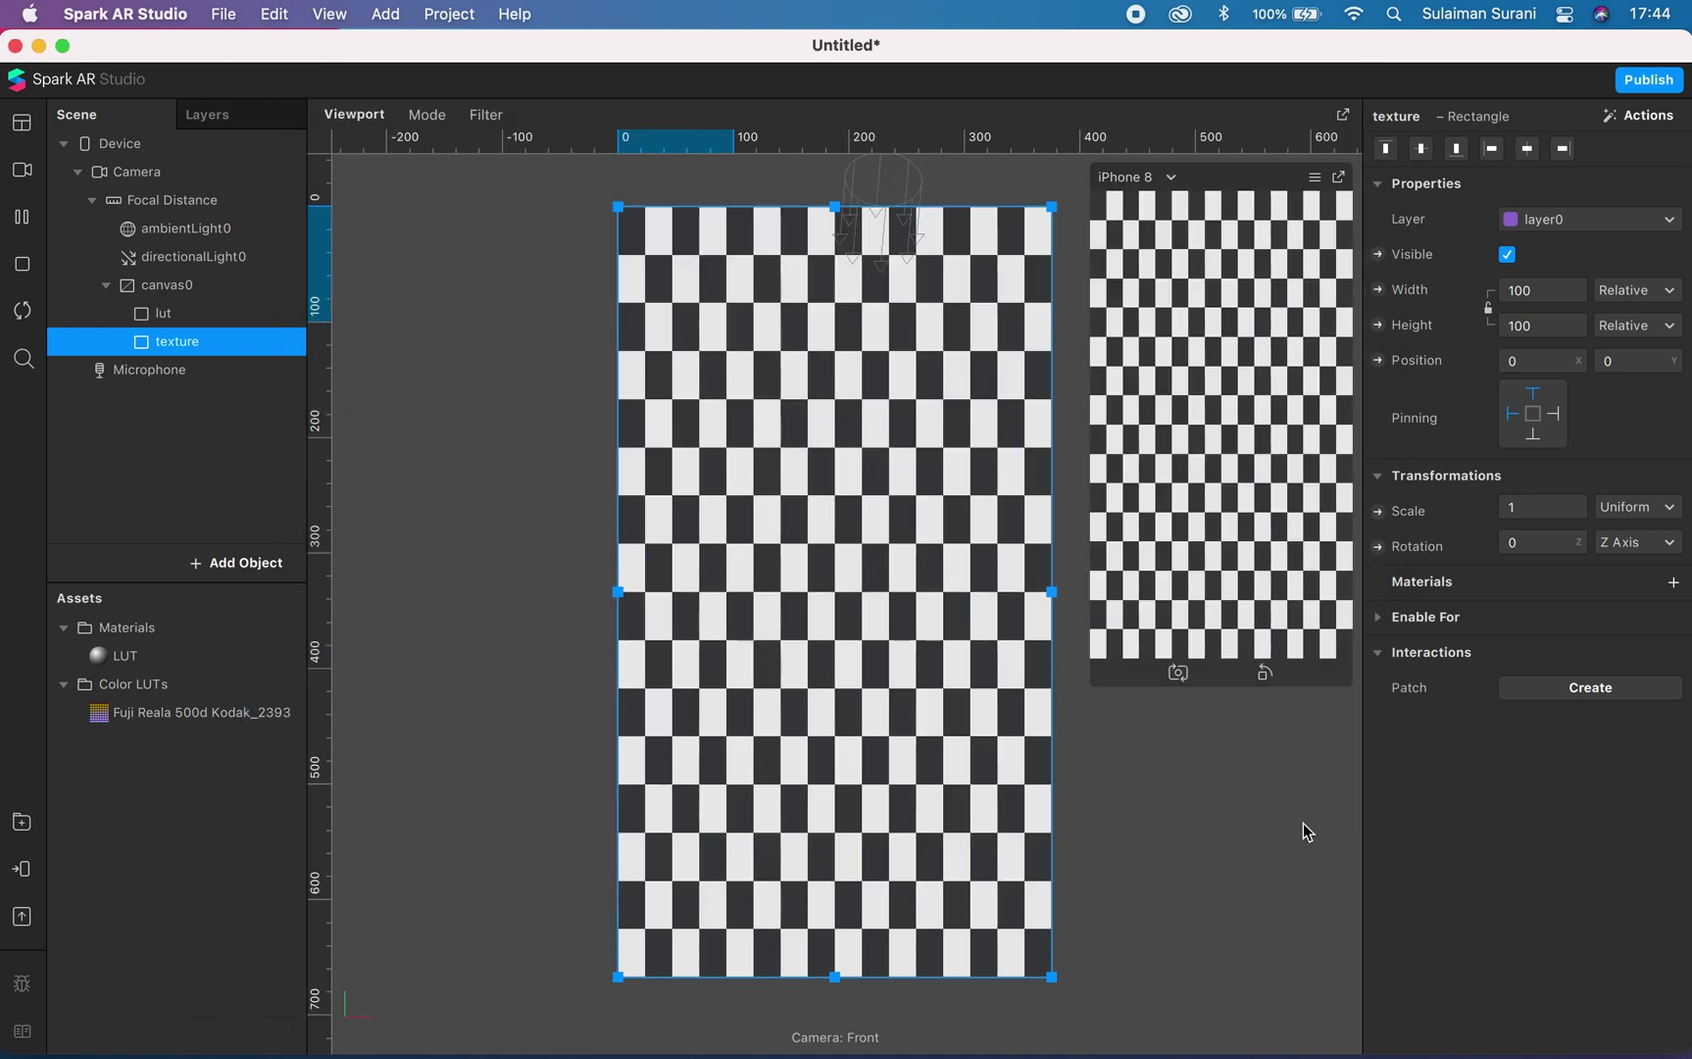
Create a new material for the texture rectangle and rename that material texture.
left_click(186, 343)
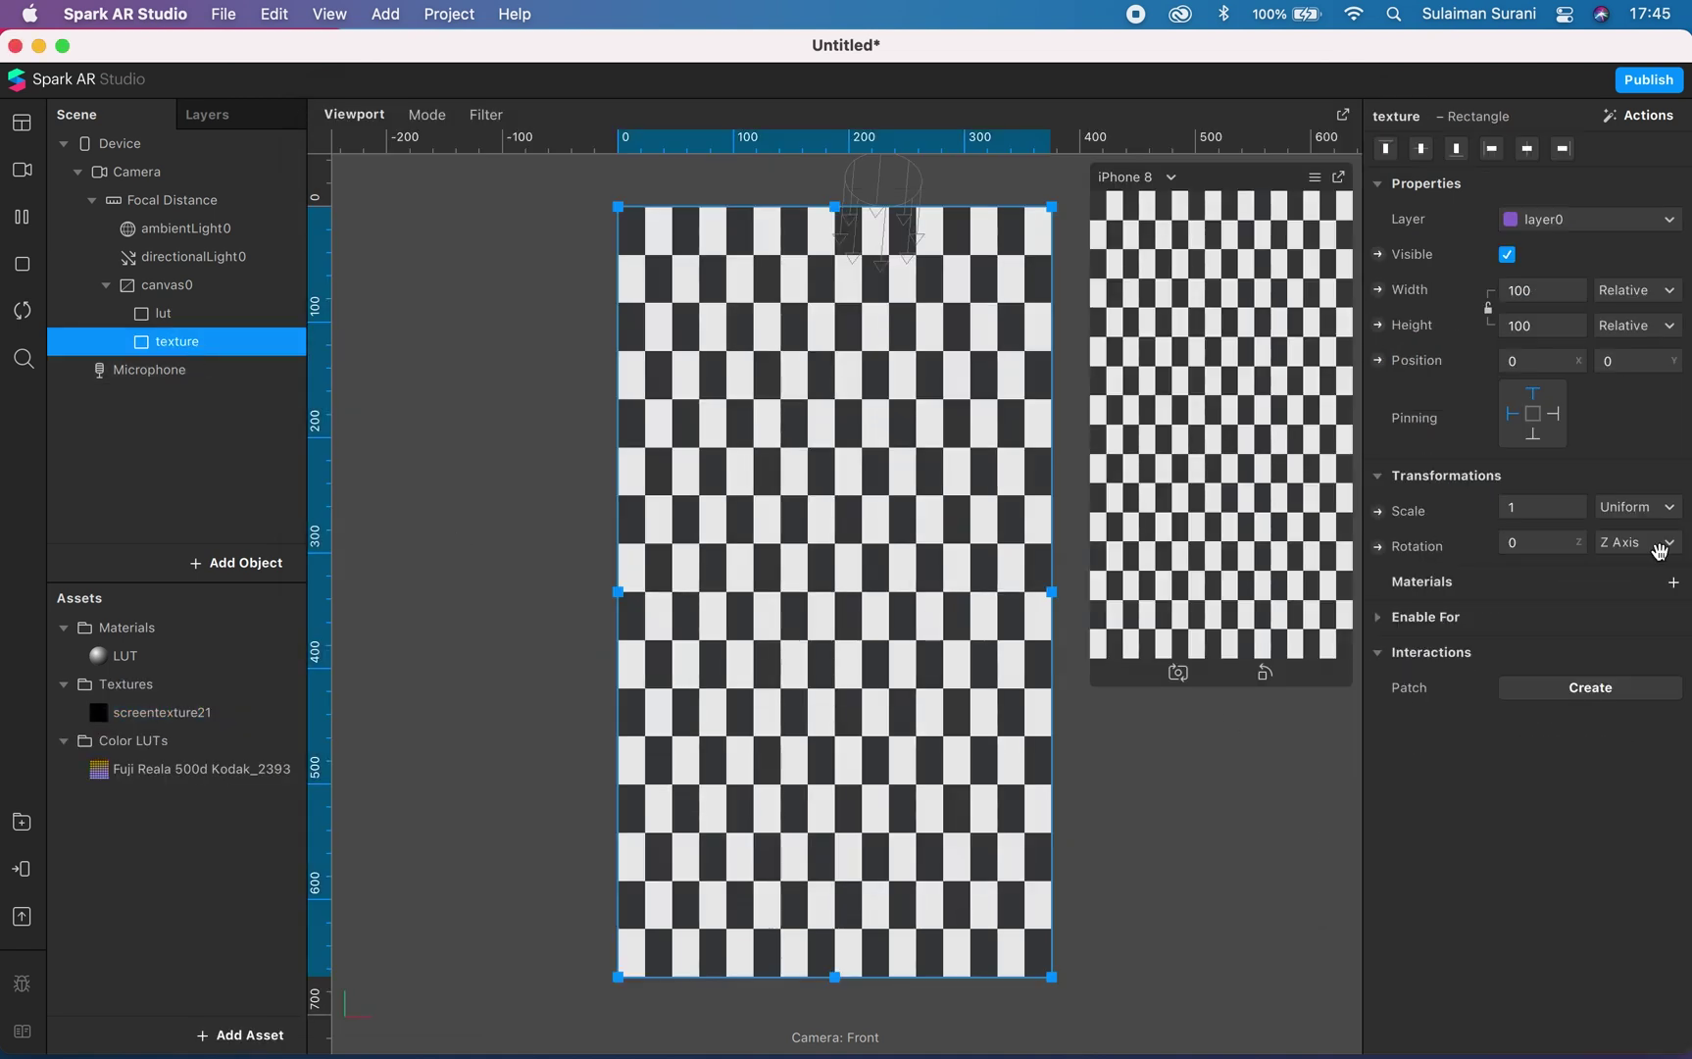
left_click(1673, 582)
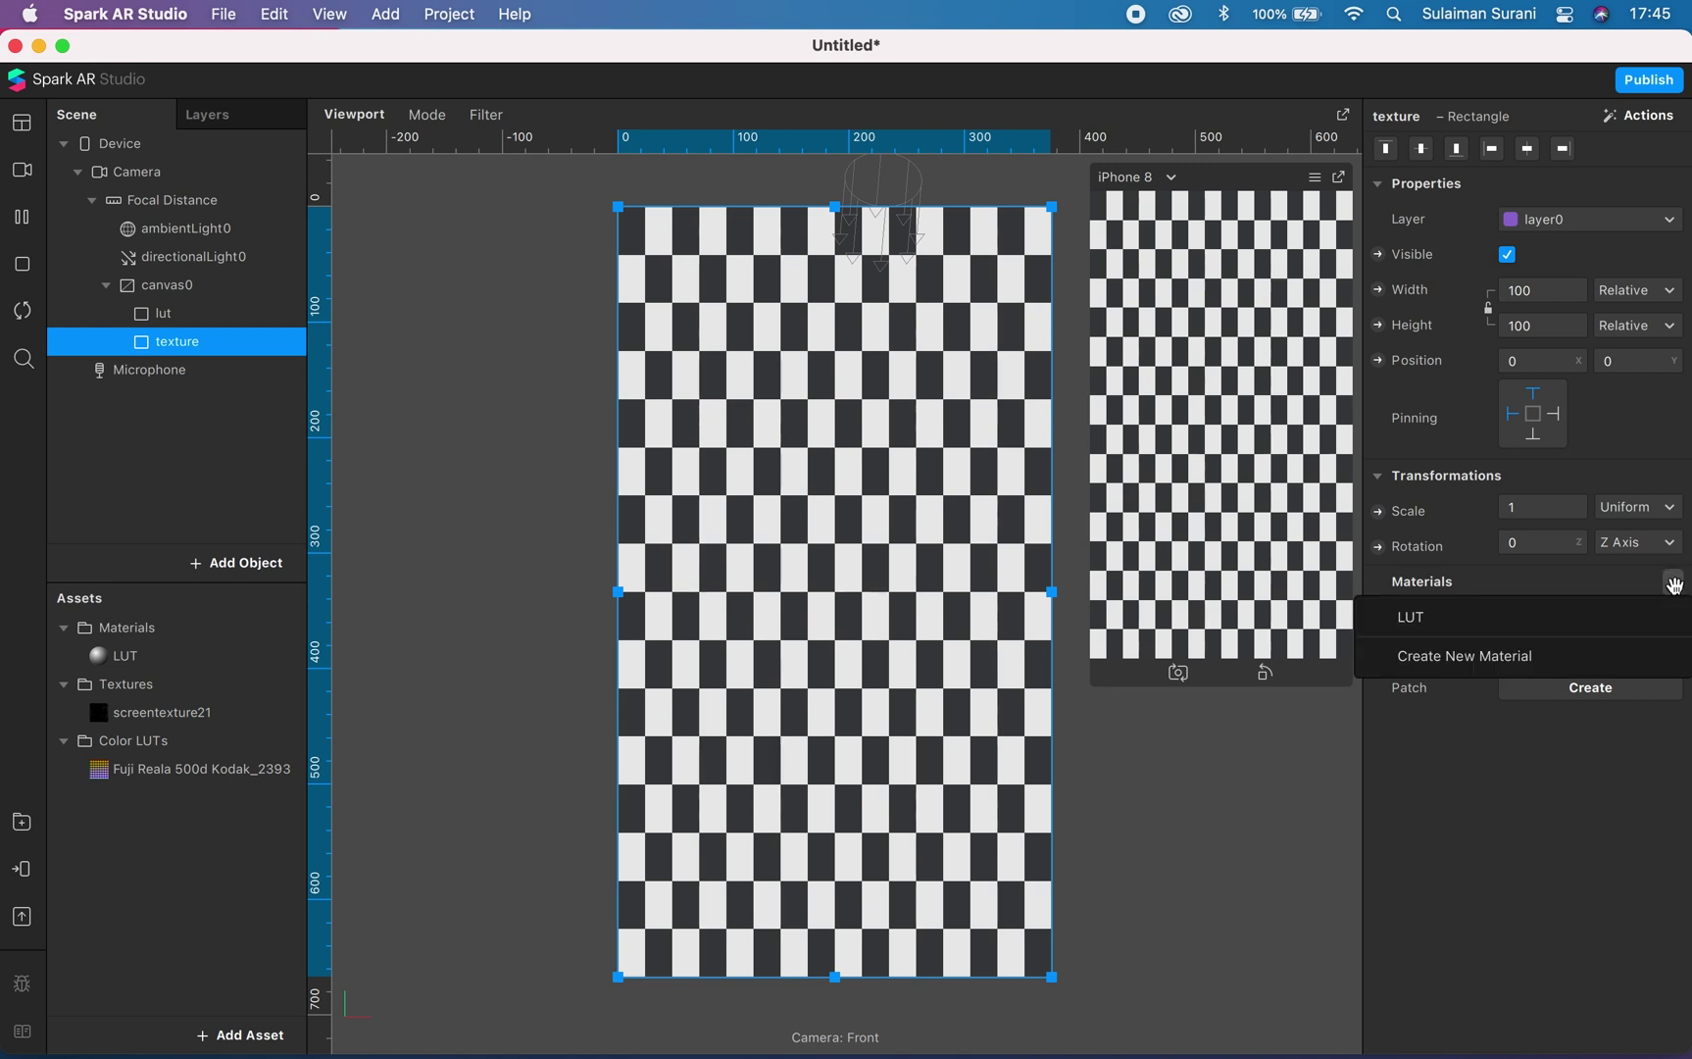
left_click(1486, 655)
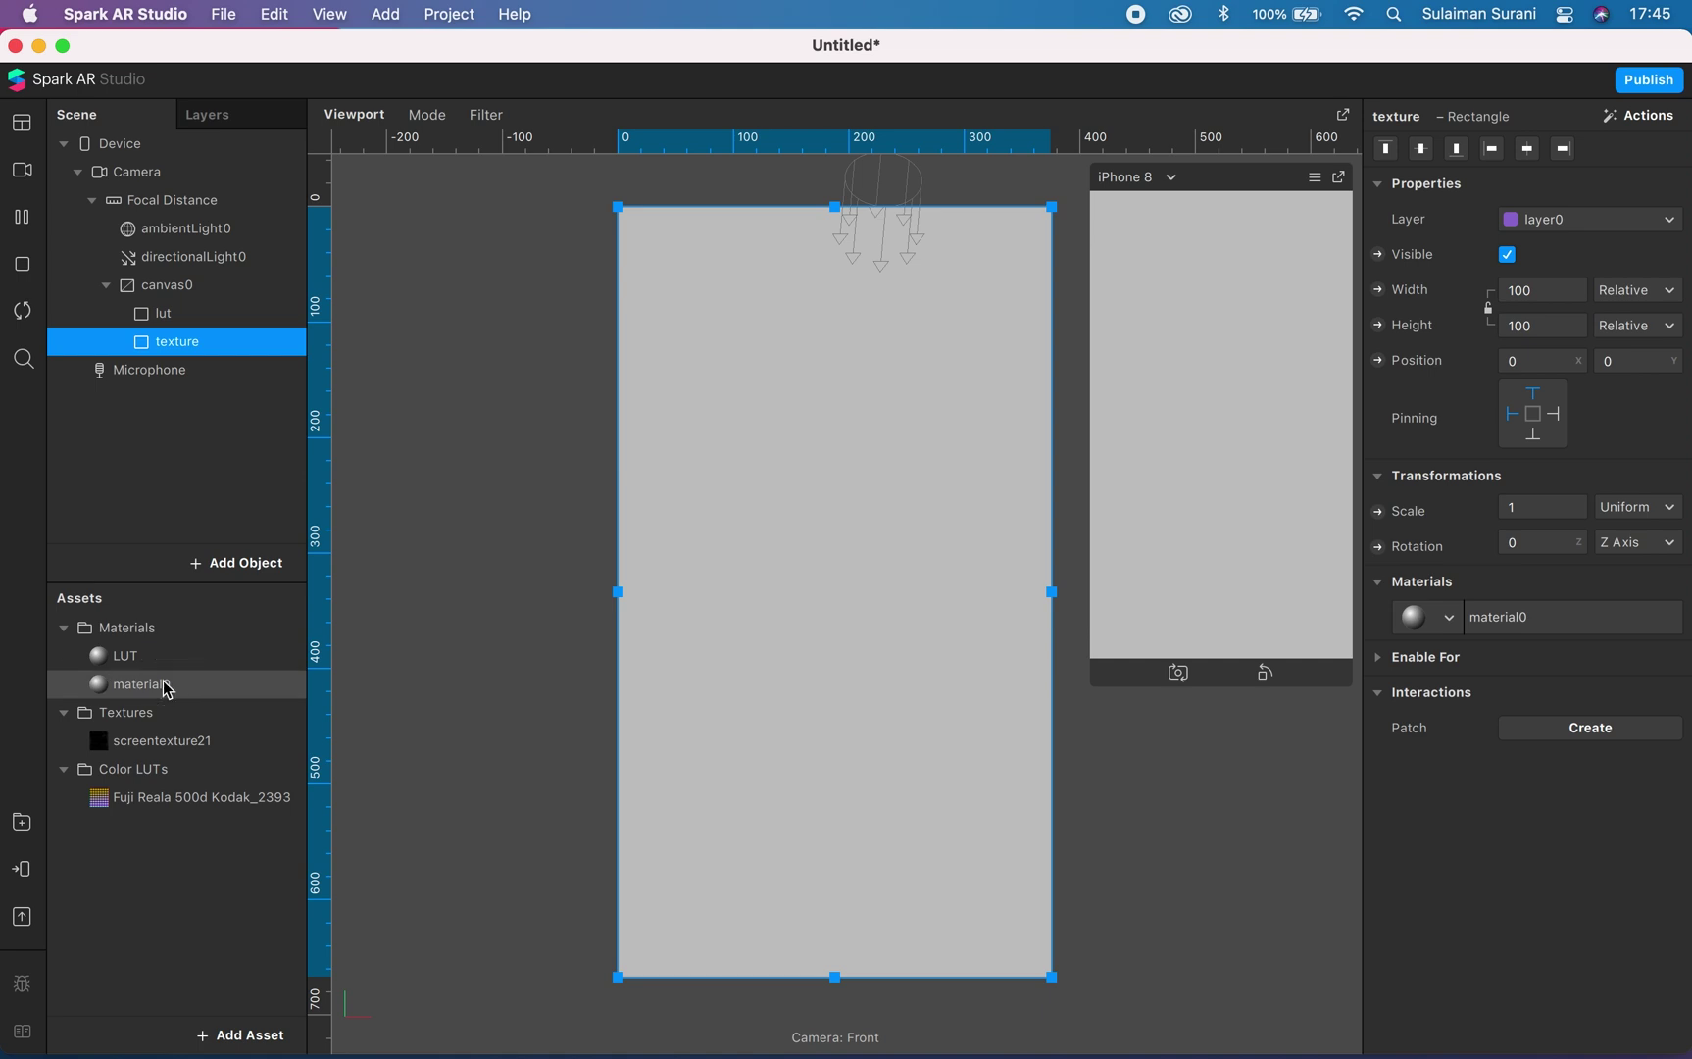
double_click(169, 686)
type("textu")
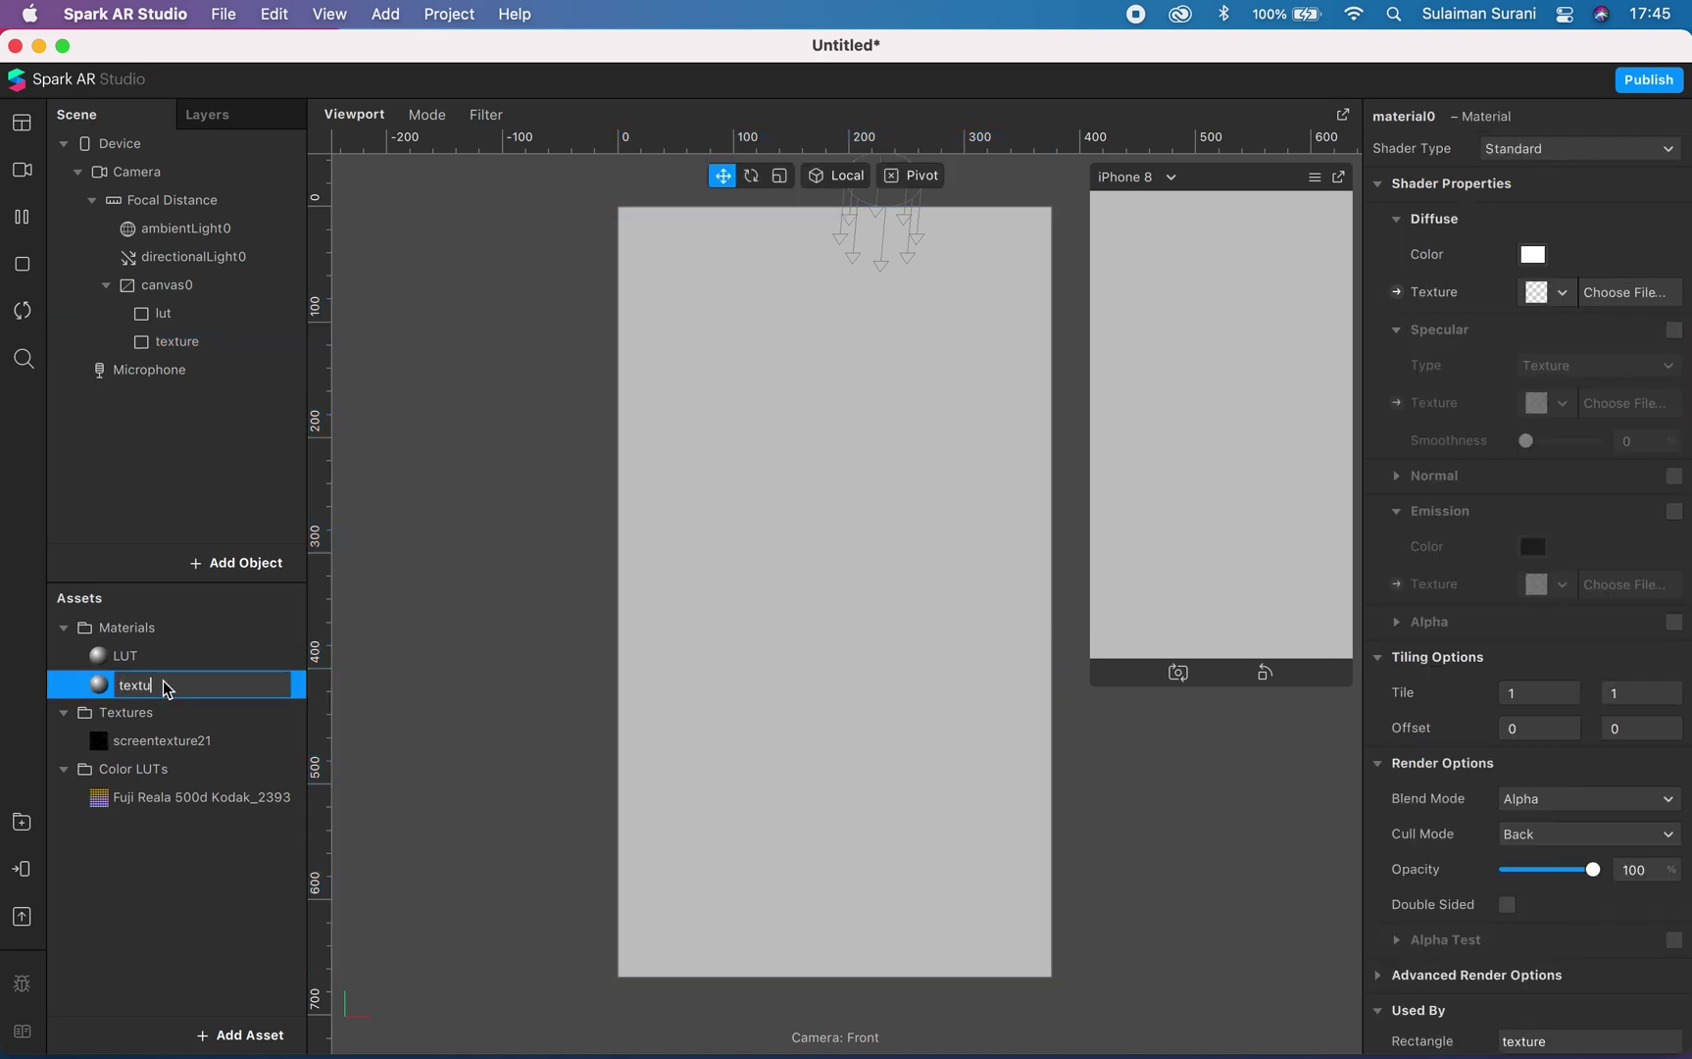
type("re")
key("Return")
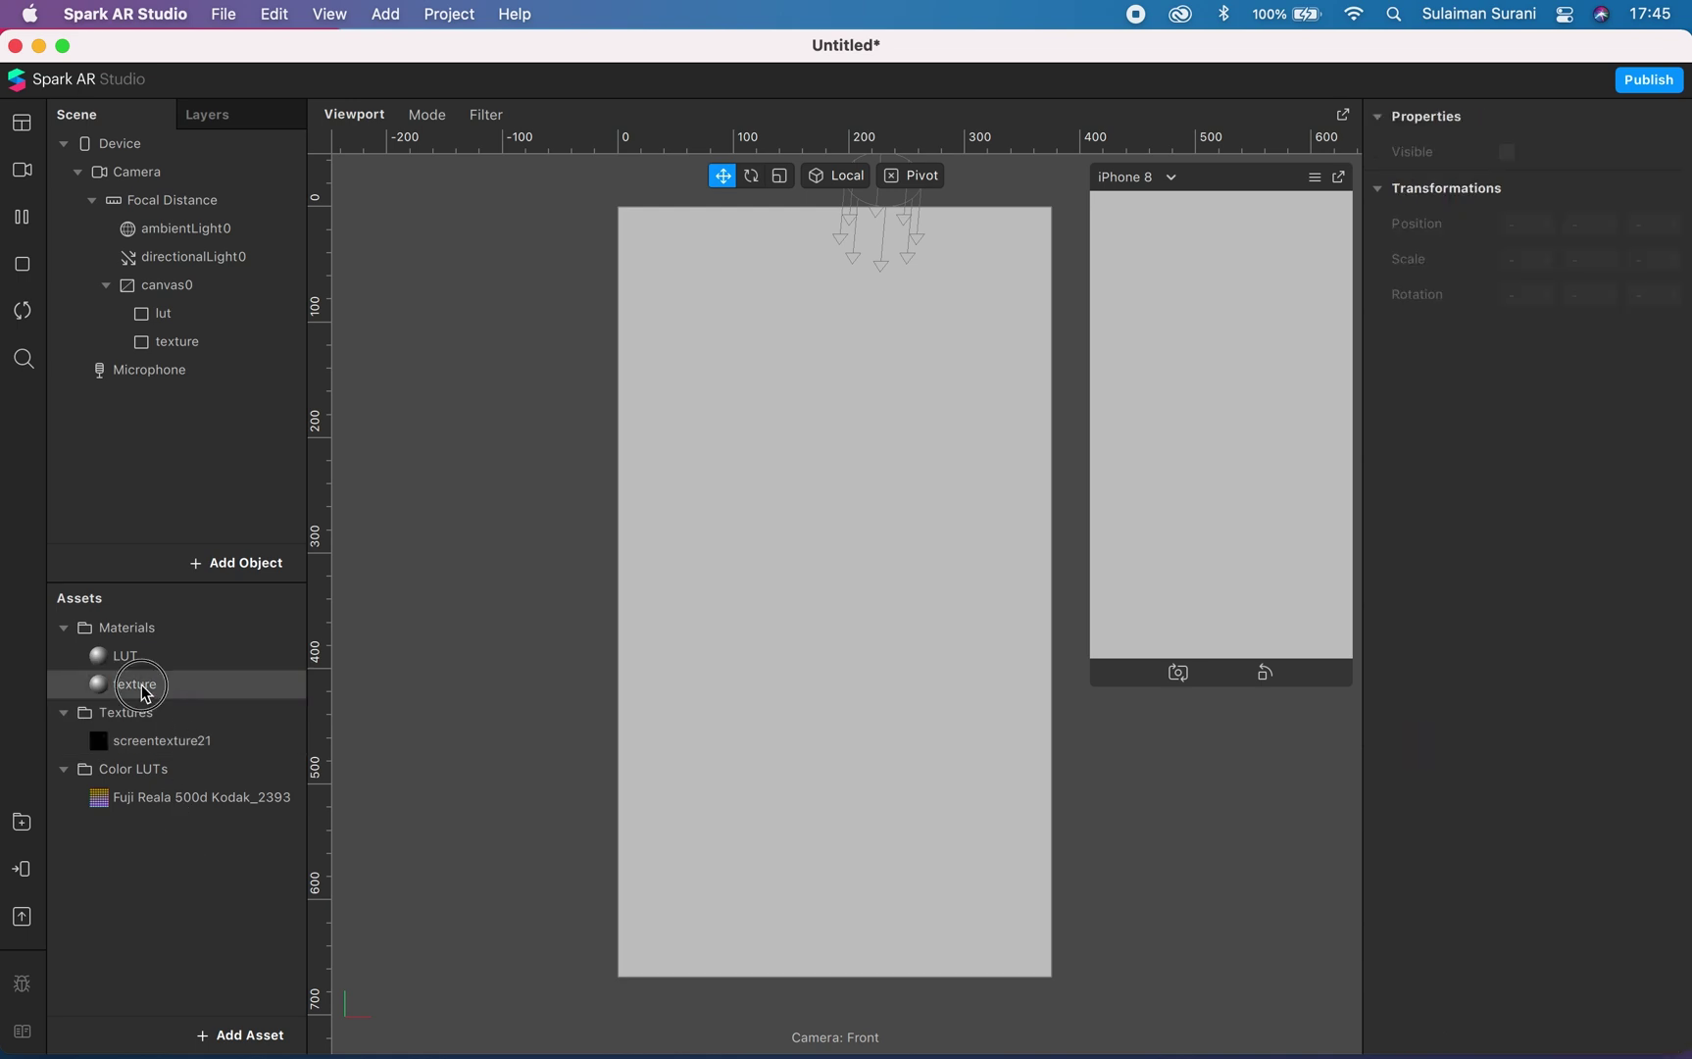
Set the texture material's diffuse texture to screentexture21.
left_click(141, 685)
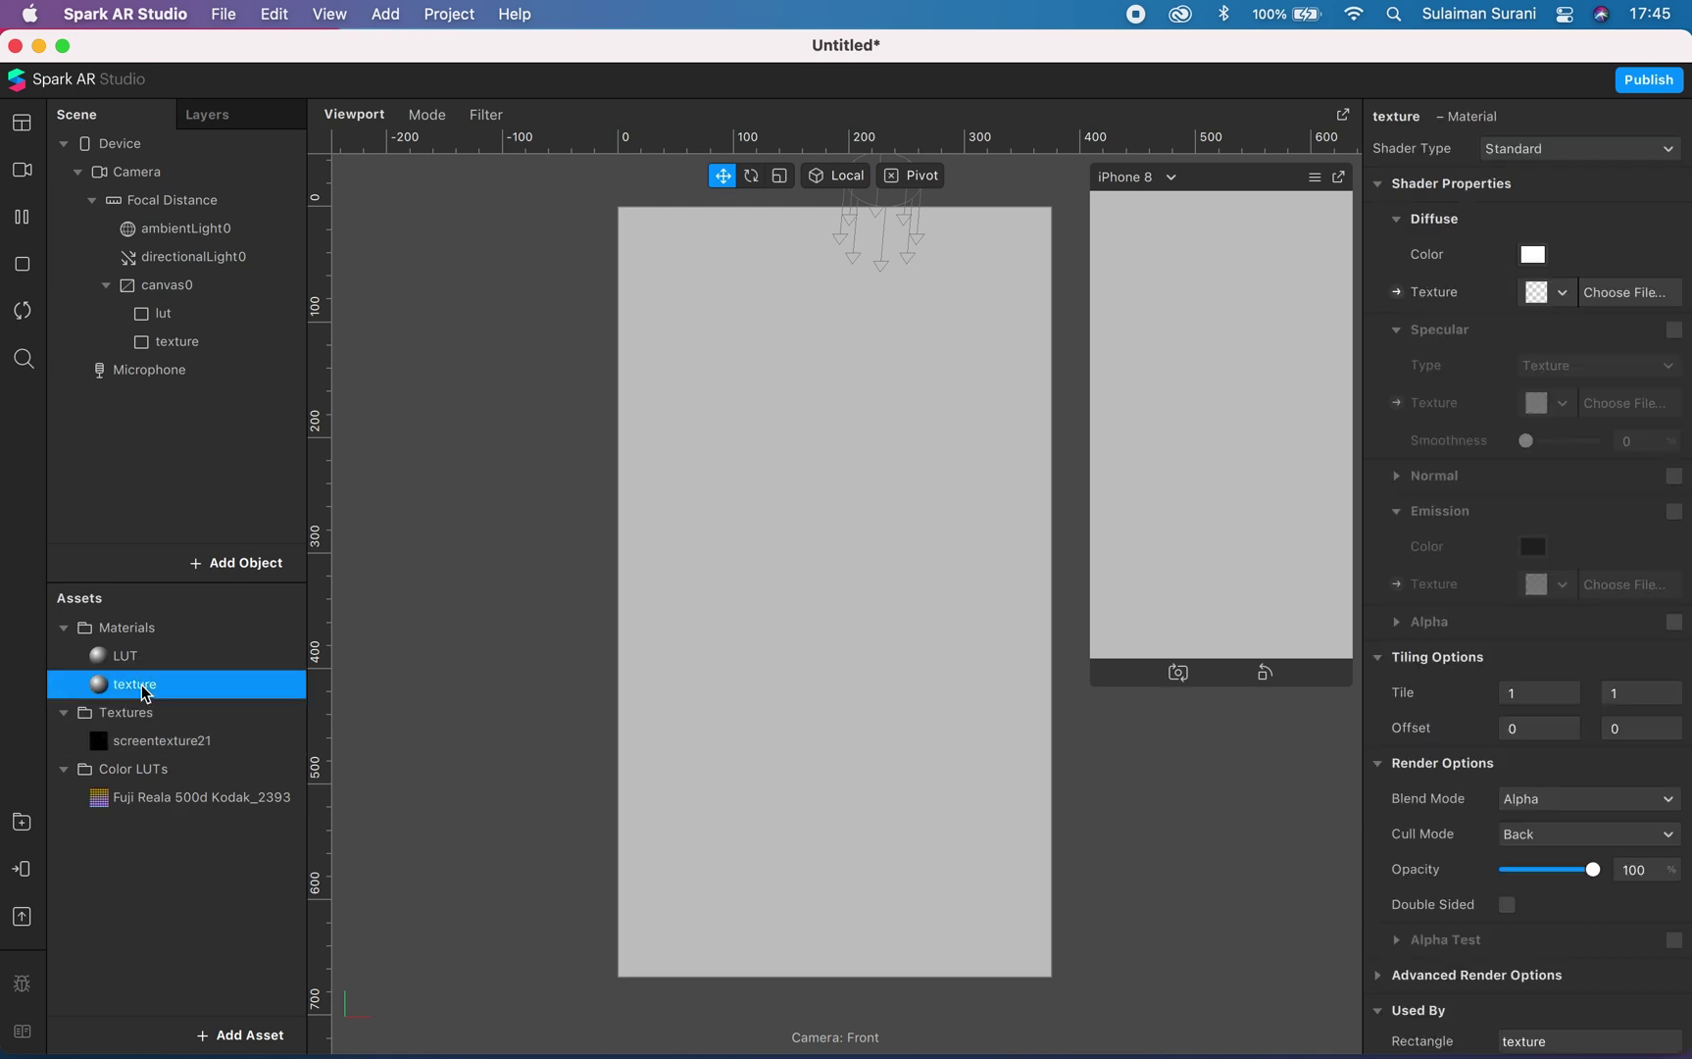
left_click(1560, 294)
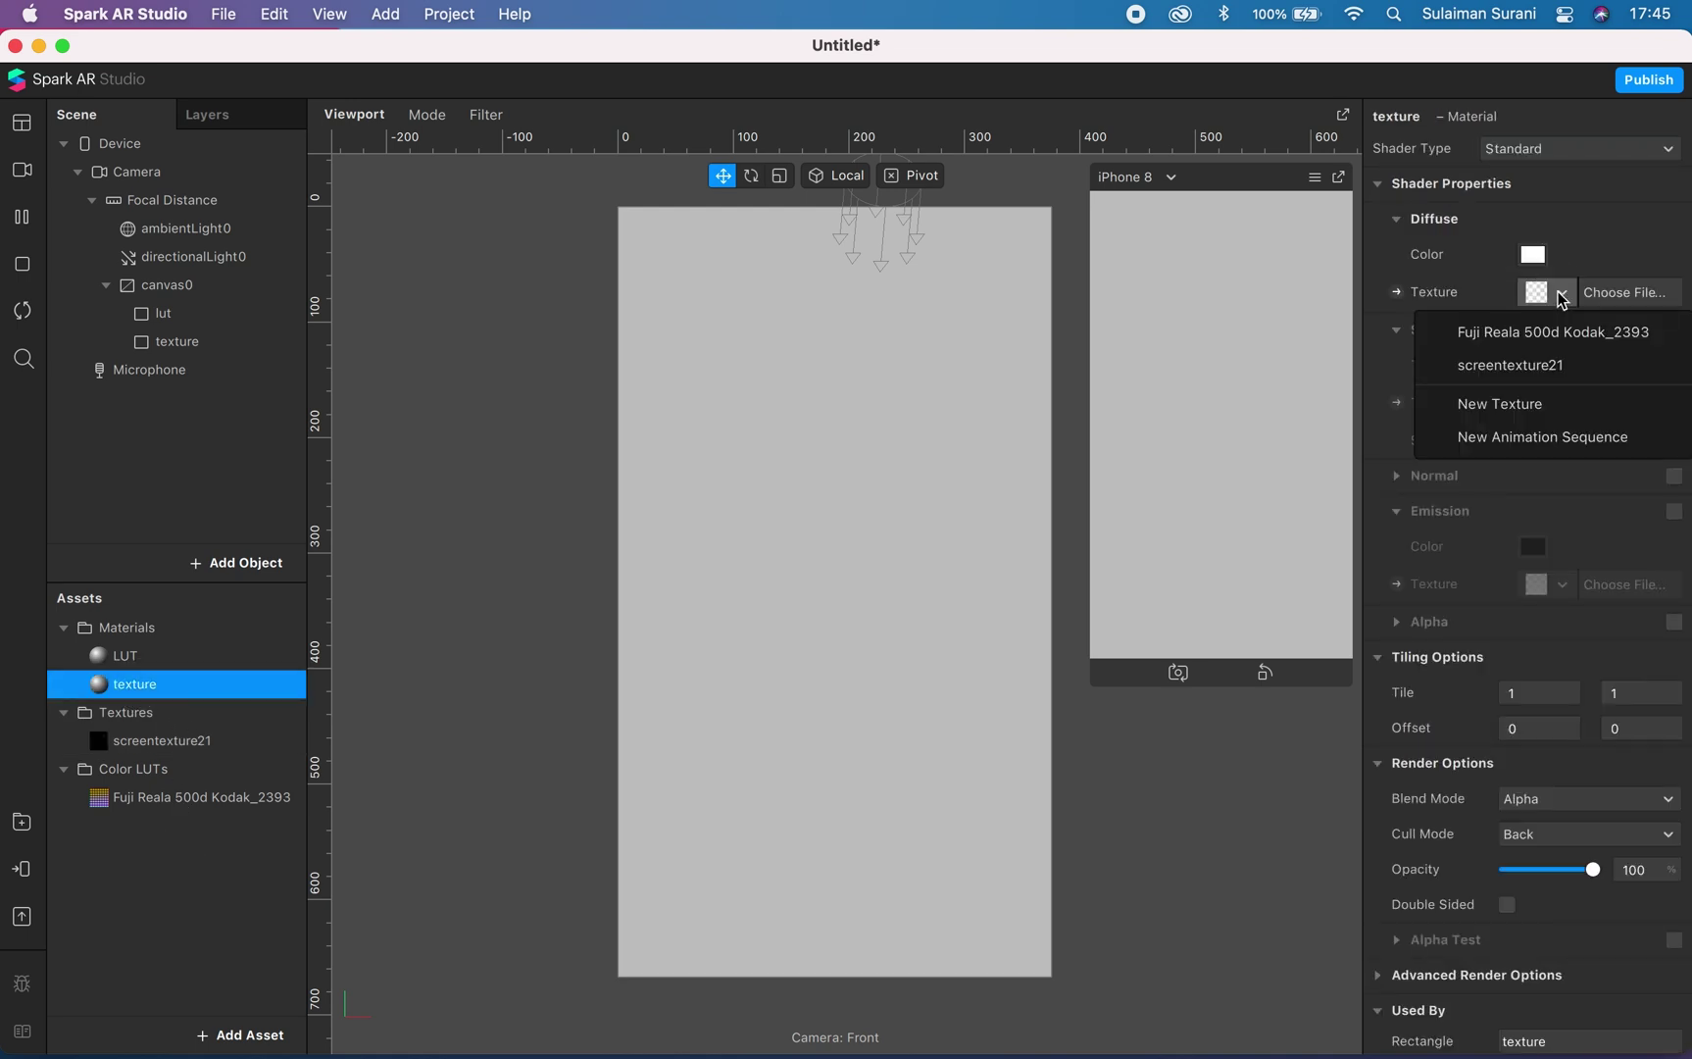
left_click(1534, 375)
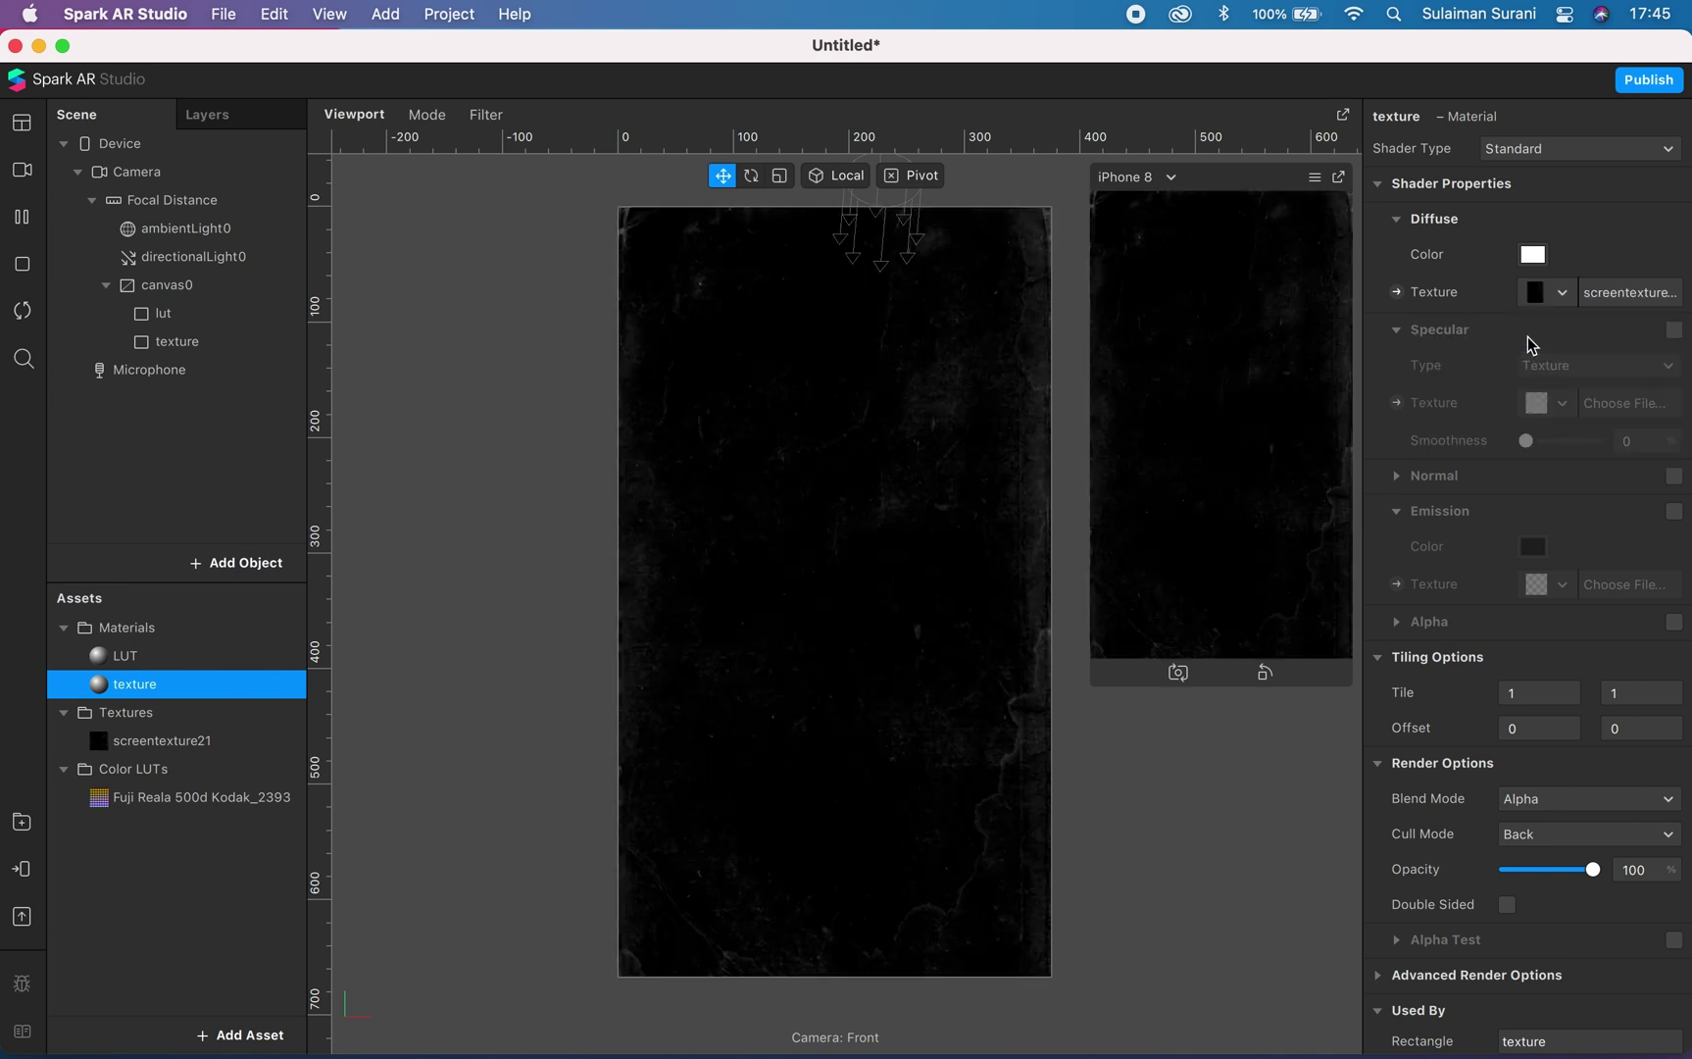
Set the texture material's blend mode to Subtract and opacity to 45%, and make it double-sided.
left_click(1589, 800)
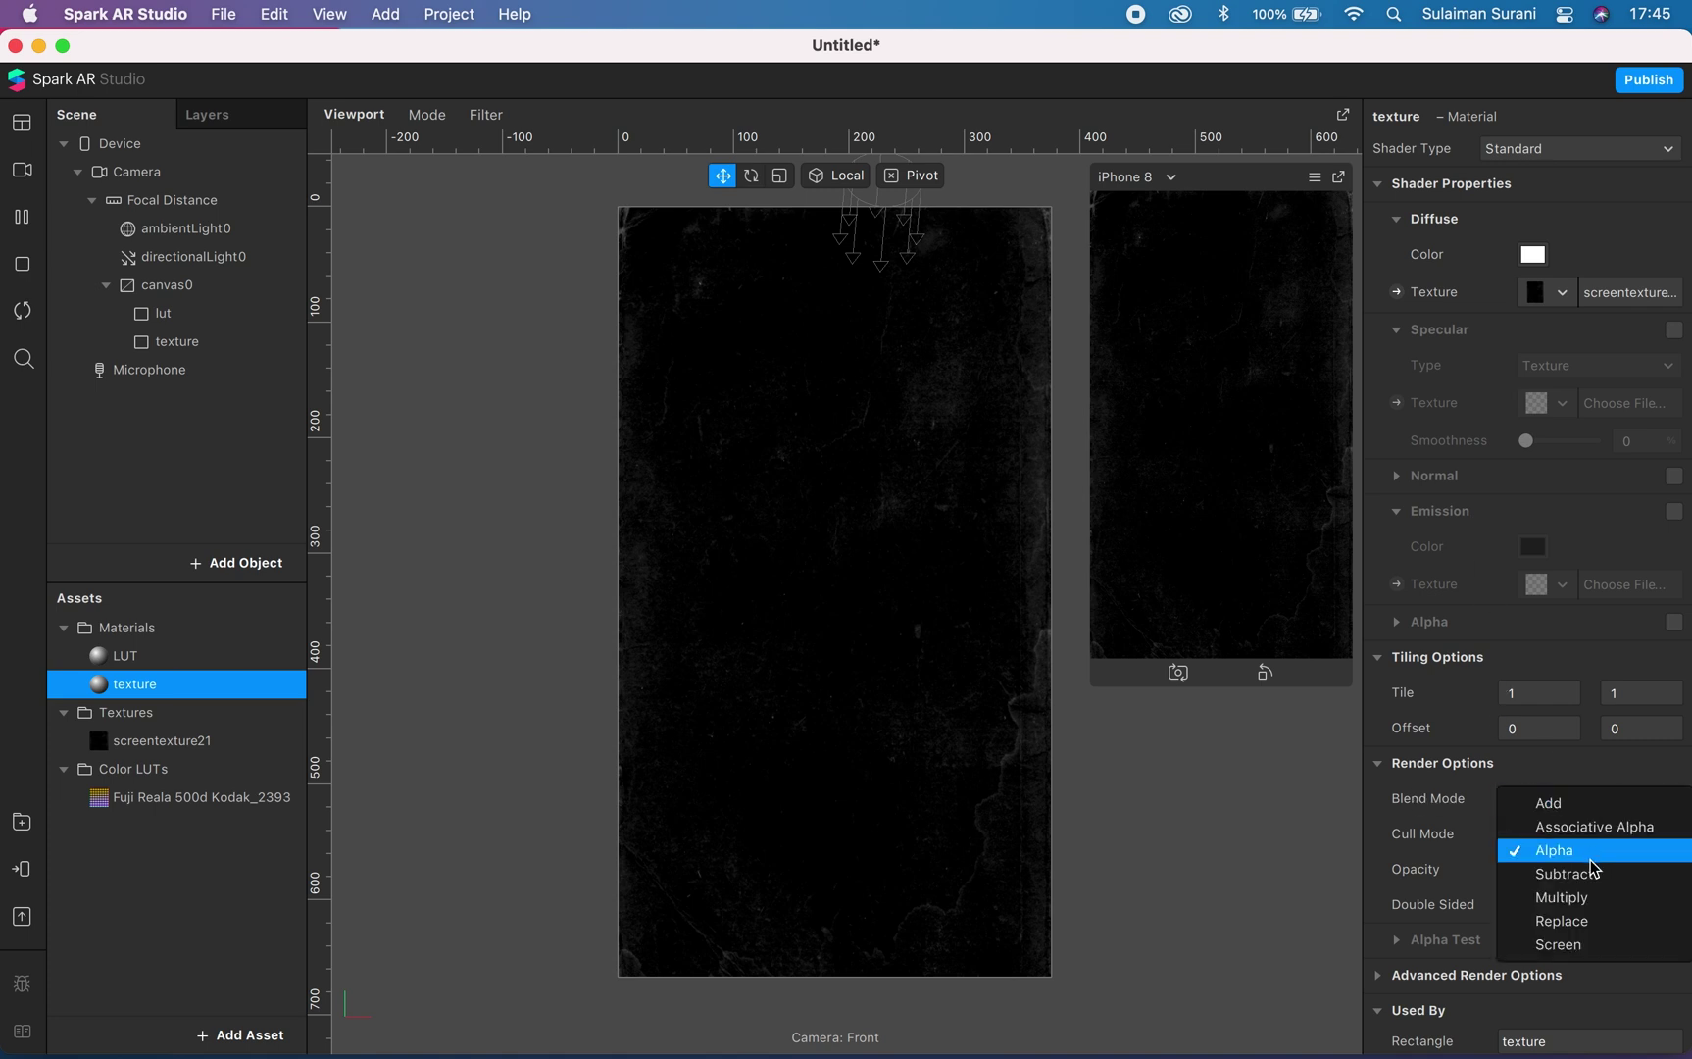
left_click(1590, 874)
left_click(1576, 802)
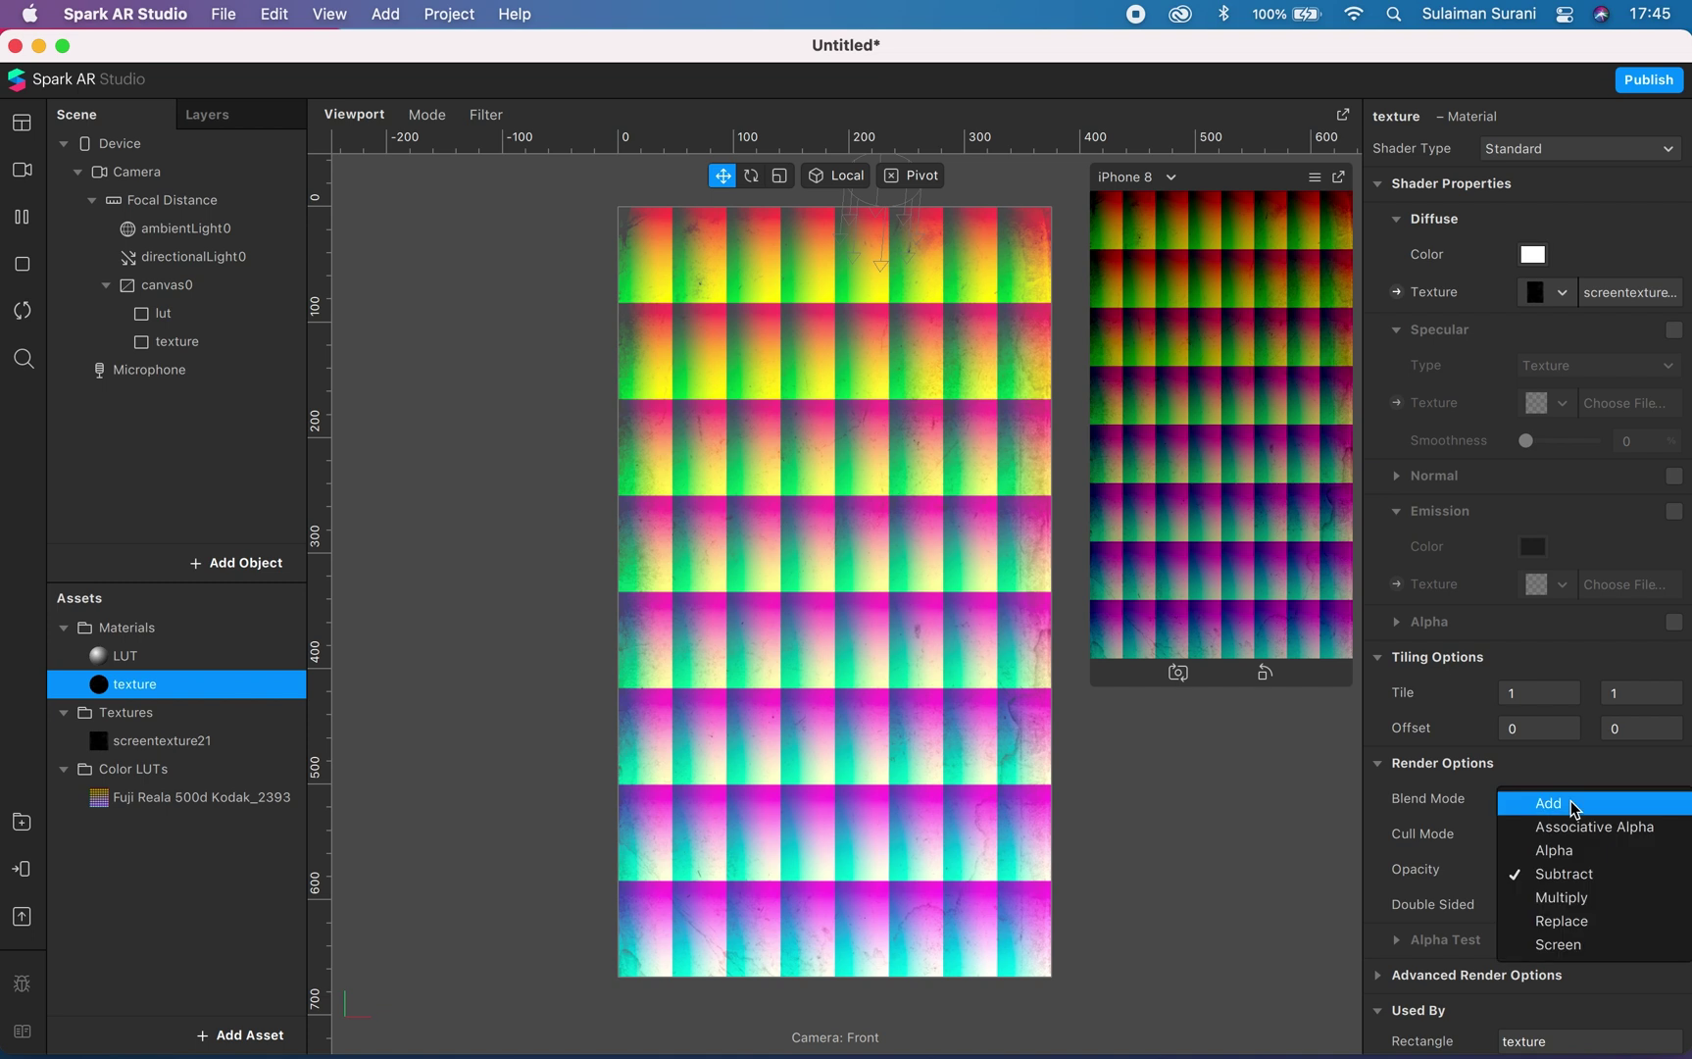
left_click(1579, 883)
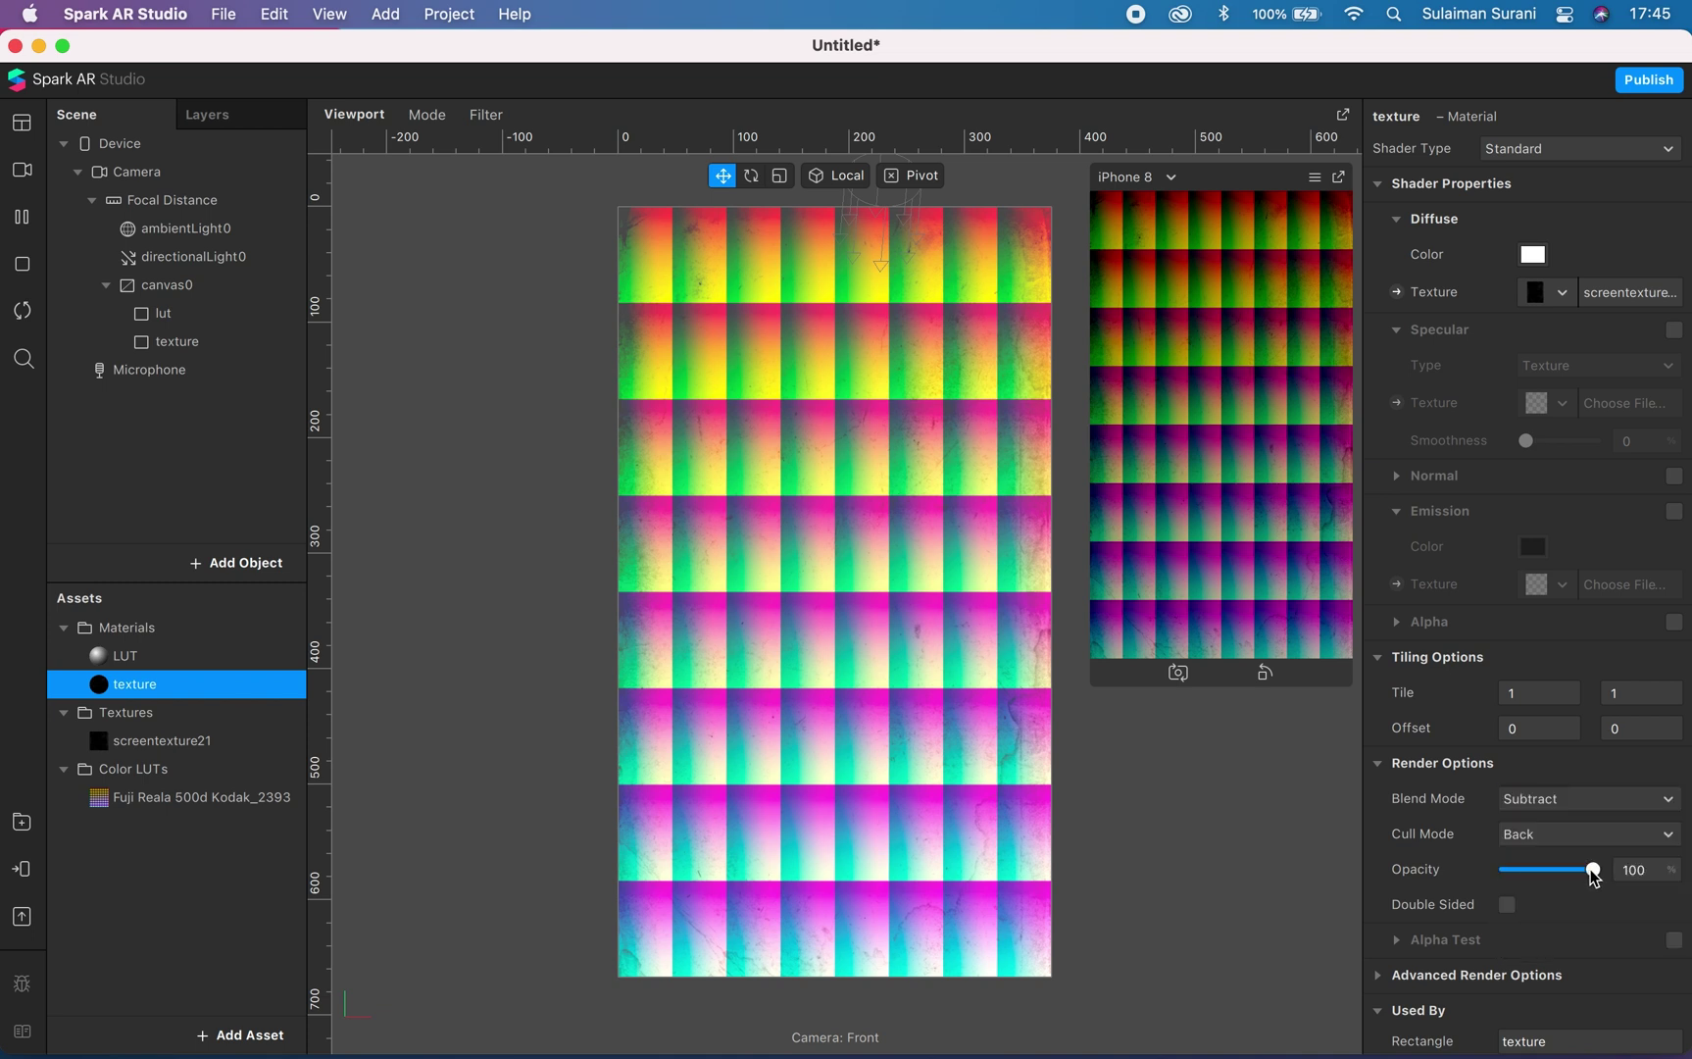
left_click_drag(1592, 873, 1549, 872)
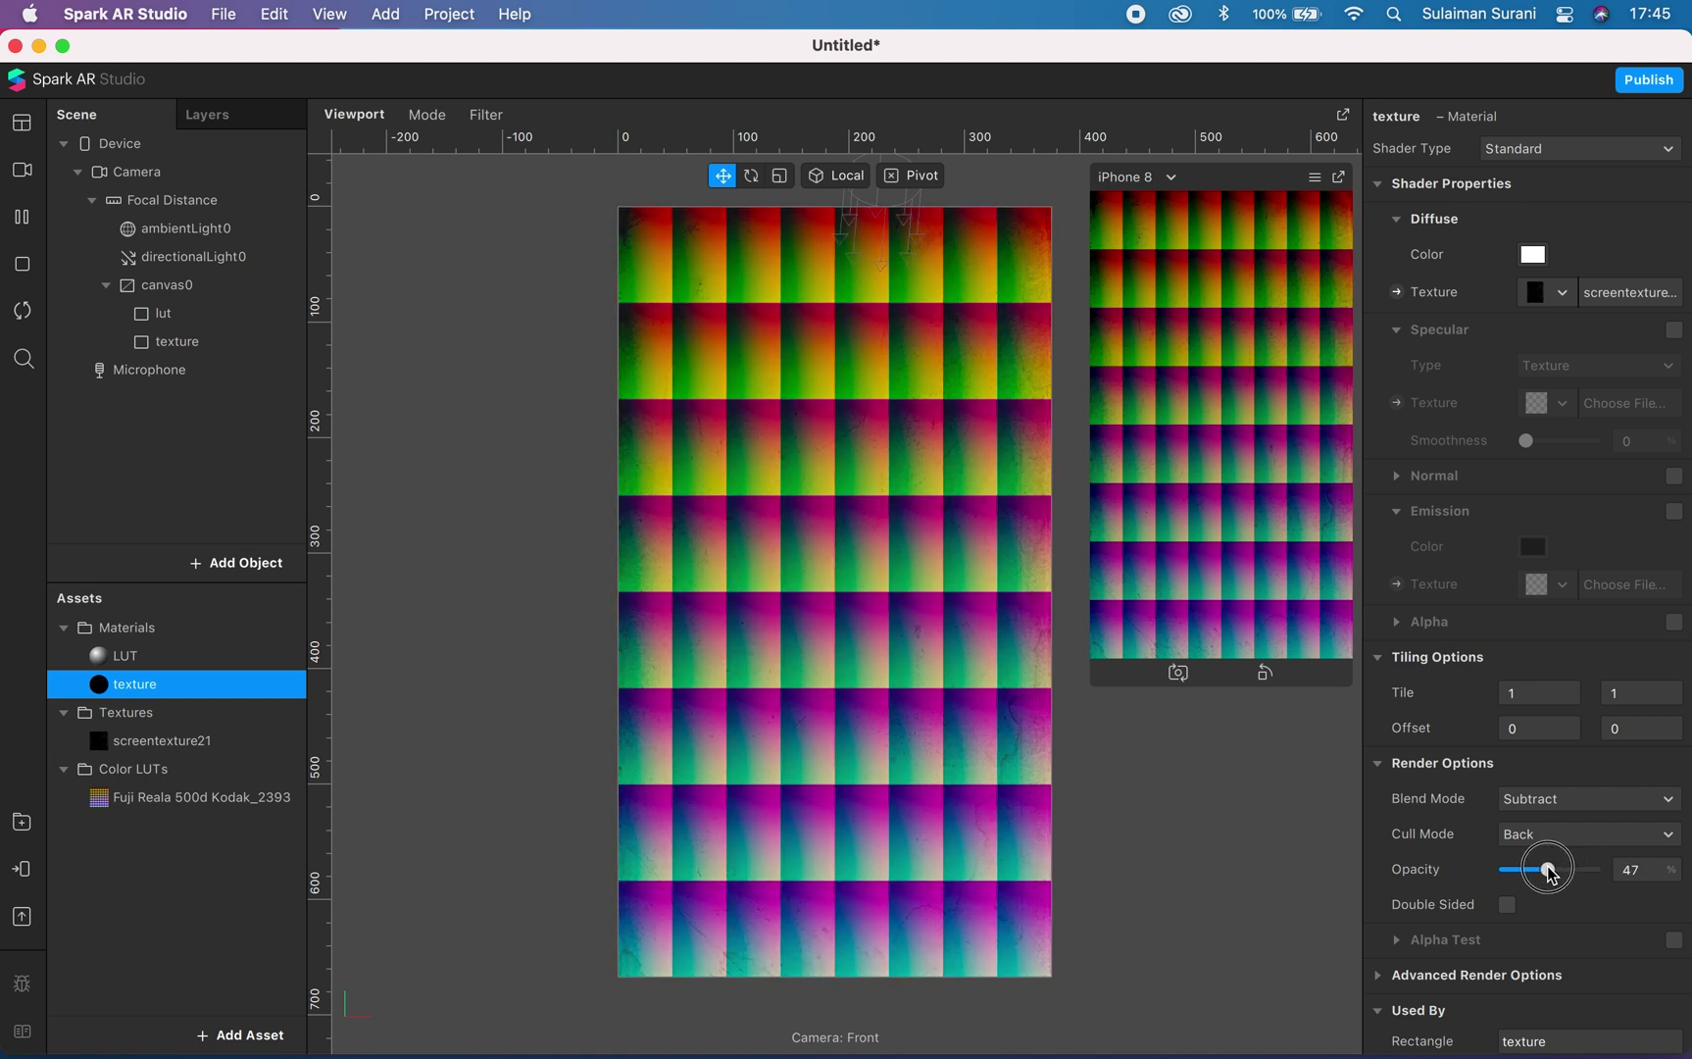
left_click_drag(1549, 873, 1548, 875)
Show the Patch Editor and add the Fuji Reala 500d Kodak_2393 color LUT to it with its colorLUTShader patch.
left_click(276, 14)
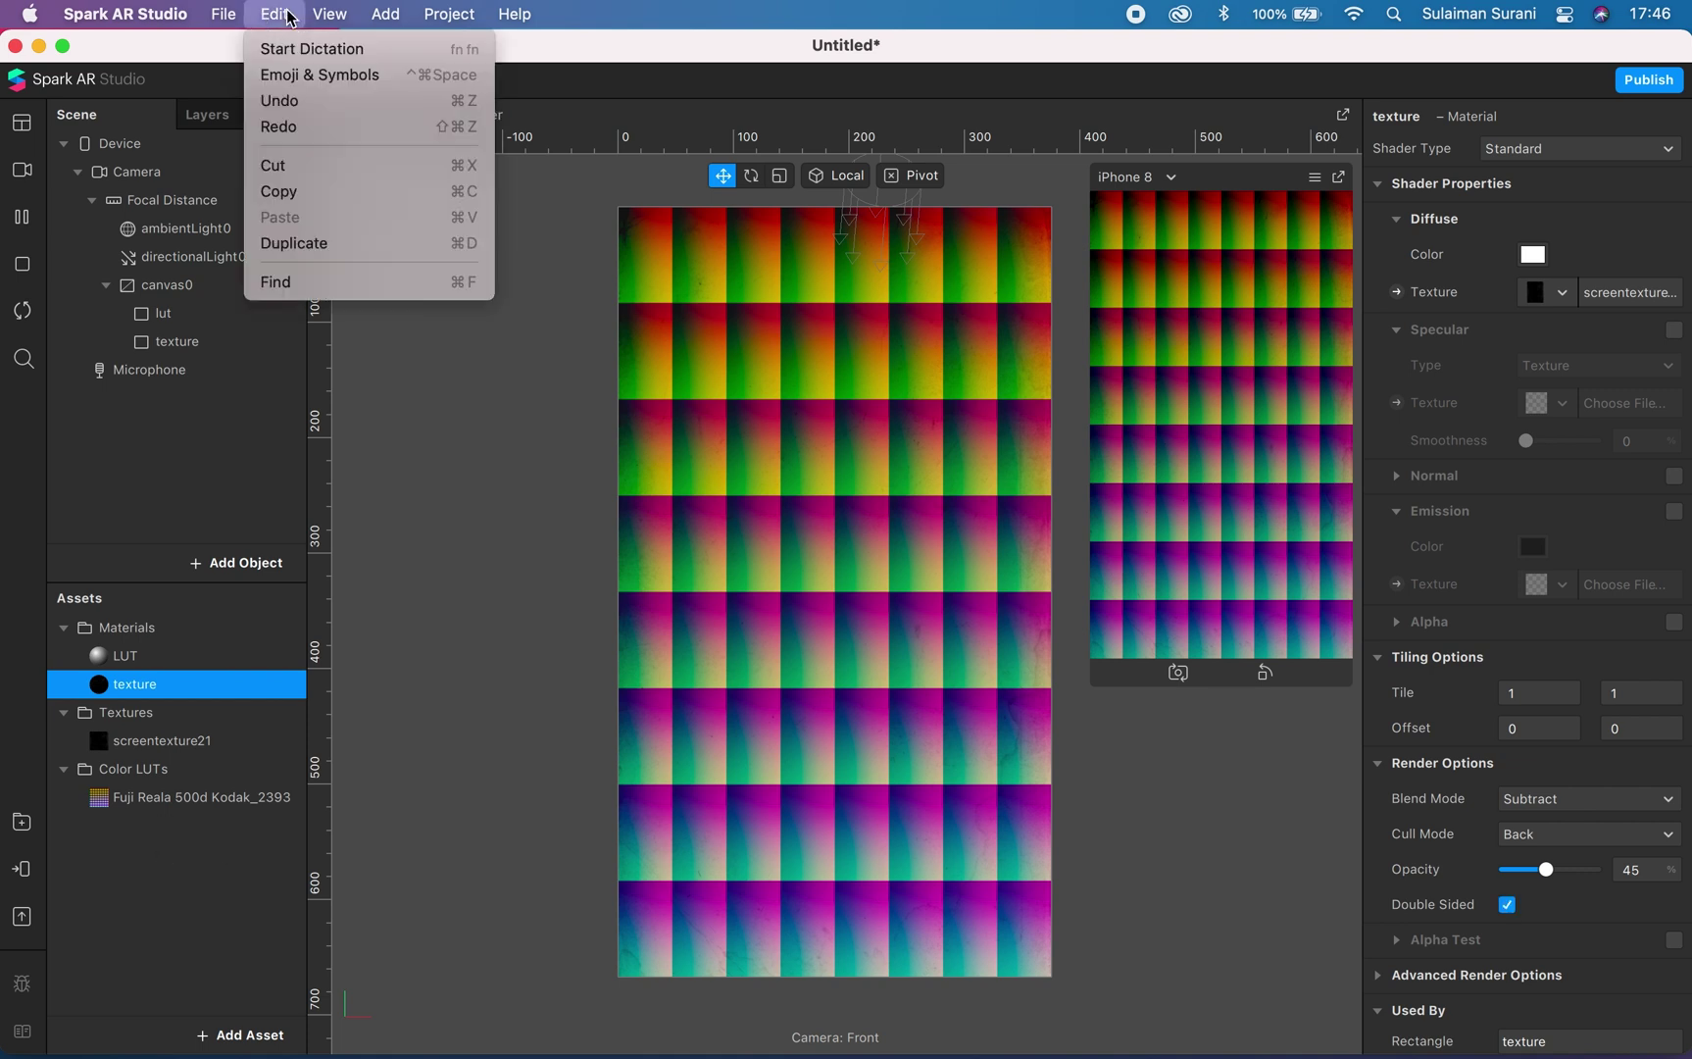
mouse_move(330, 14)
left_click(346, 49)
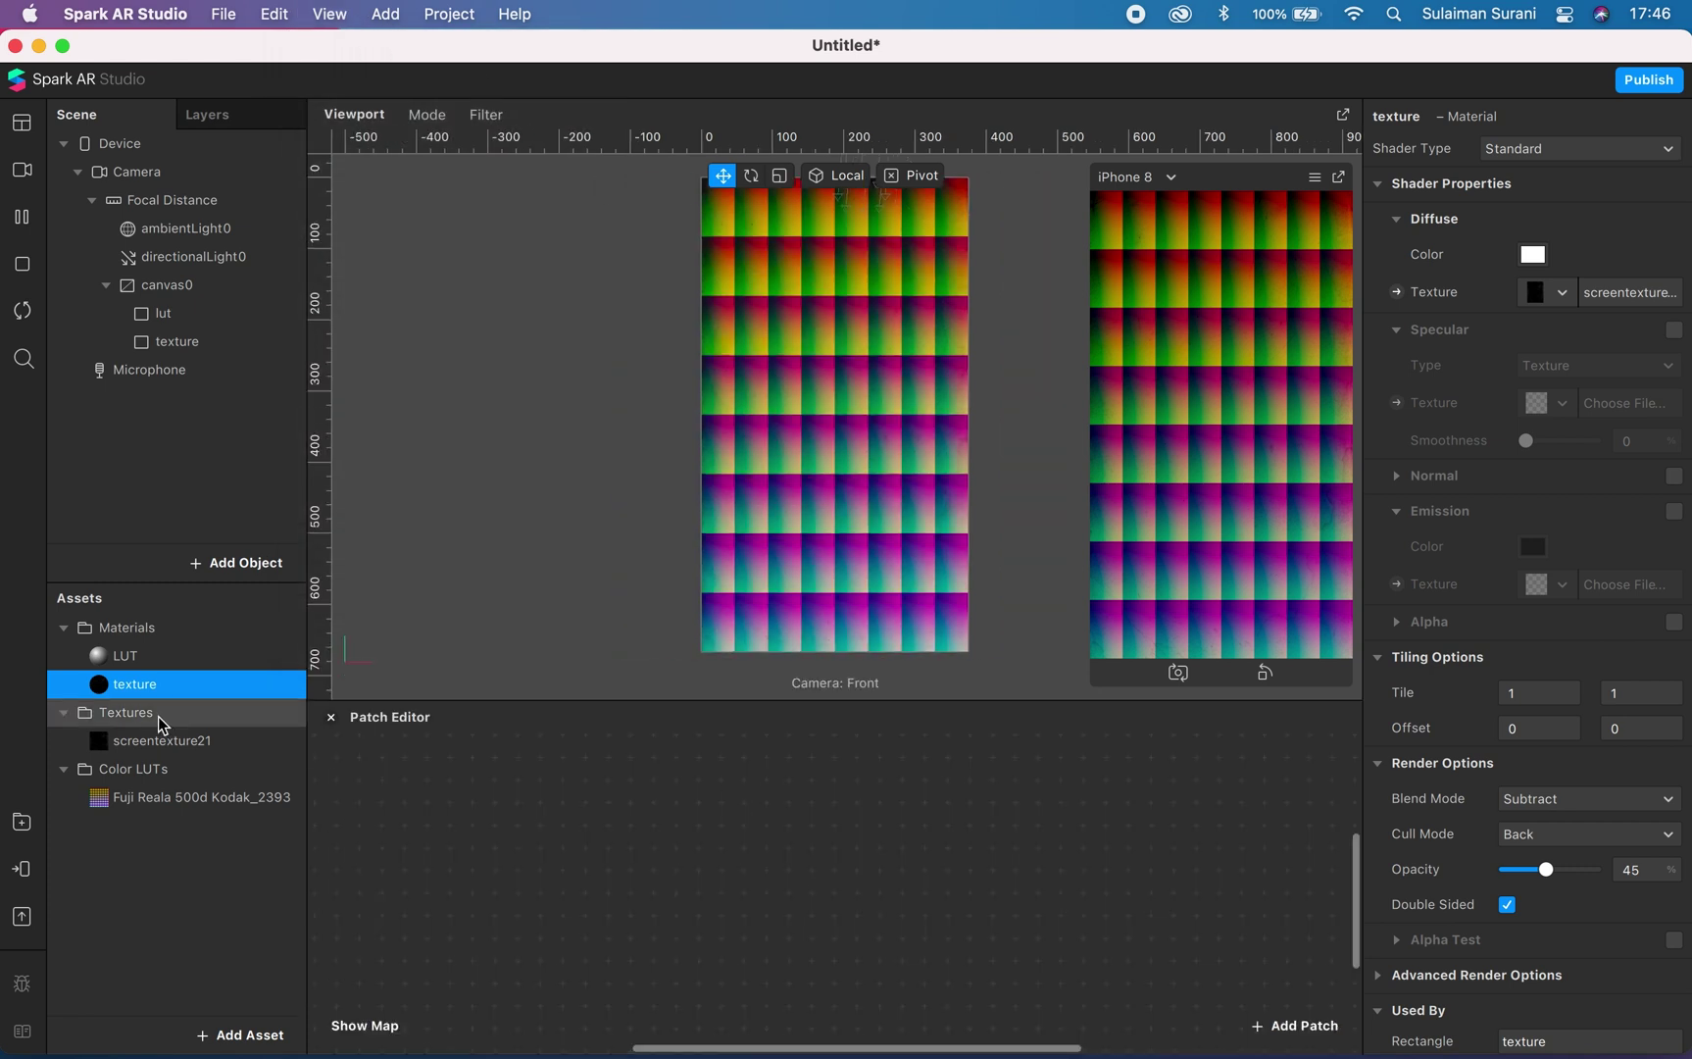
left_click_drag(161, 804, 773, 865)
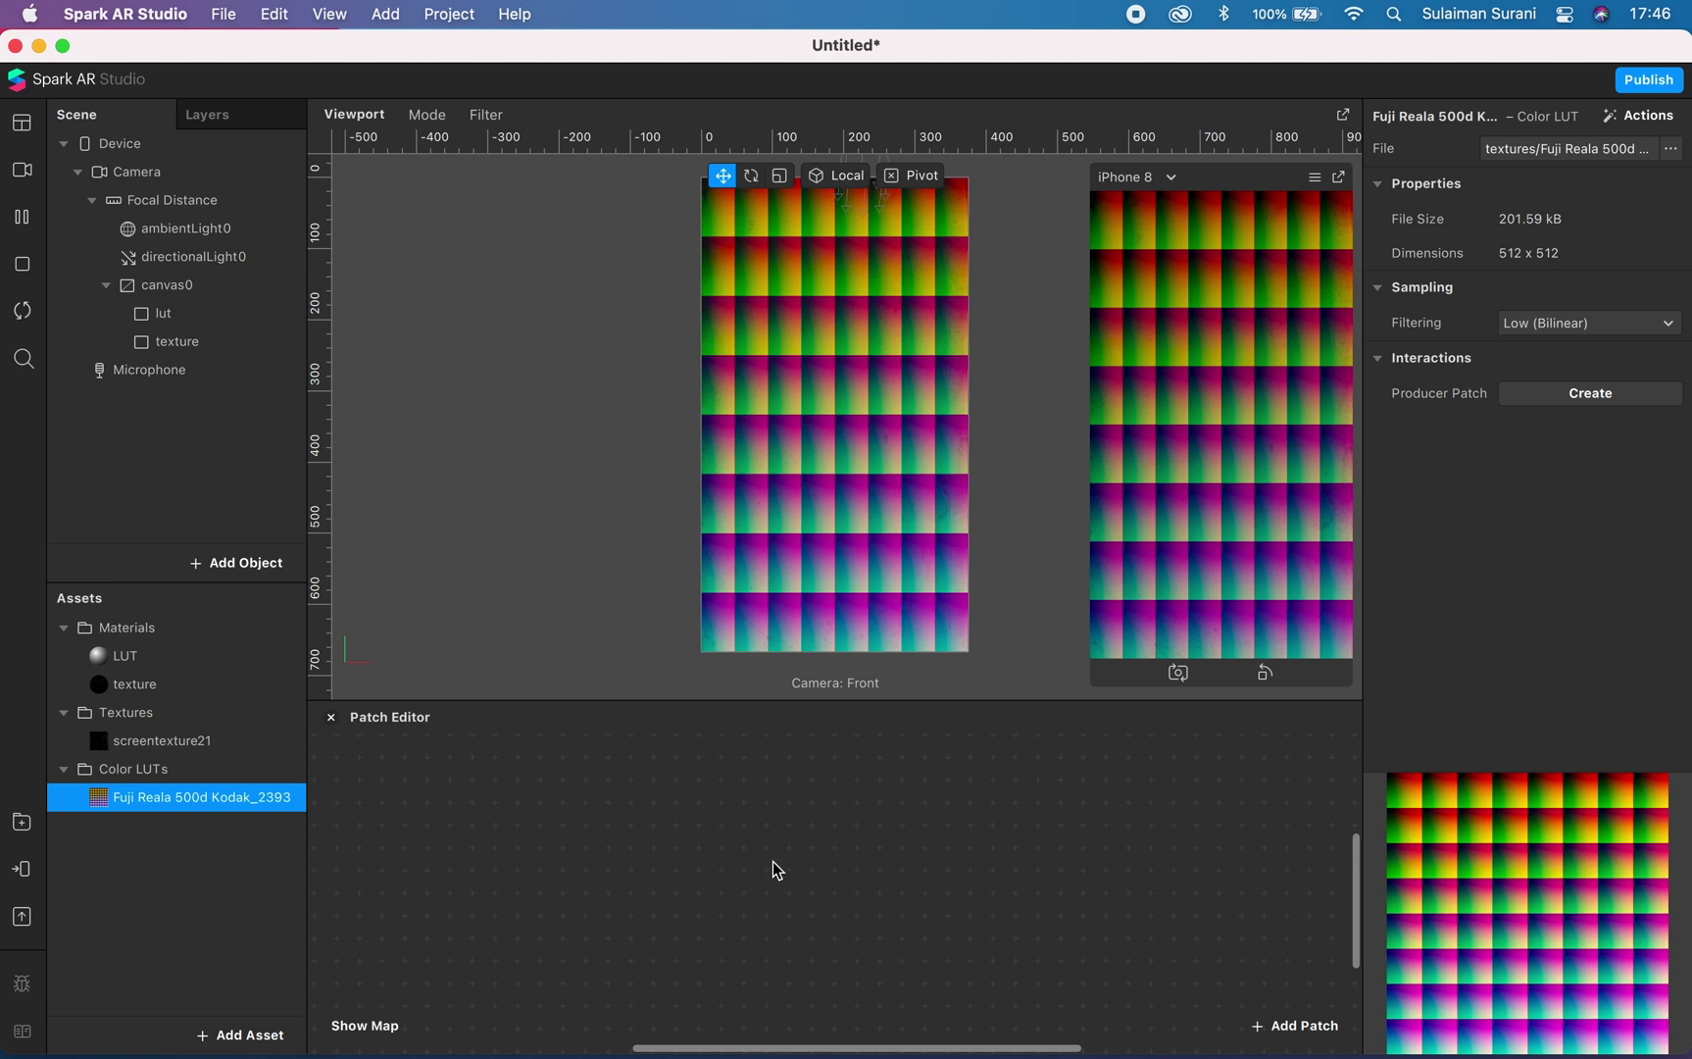
left_click(875, 827)
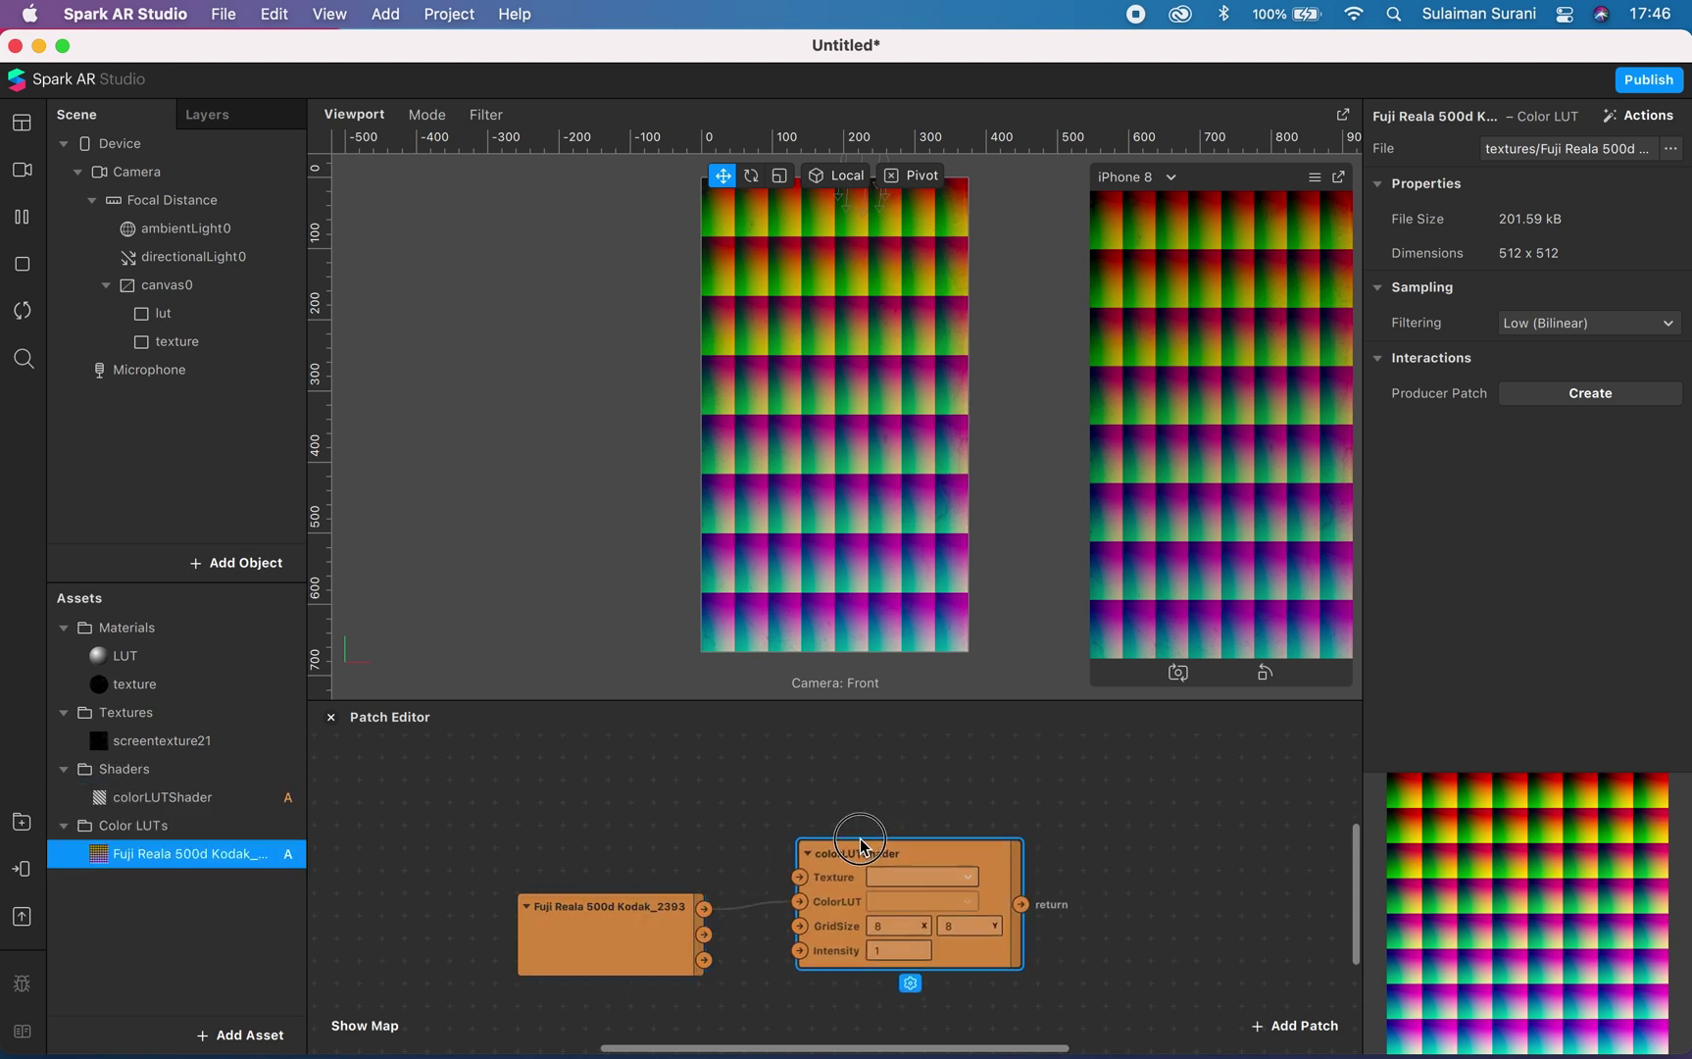
Extract the camera's texture, add it as a patch and connect it to the colorLUTShader's Texture input.
left_click(289, 174)
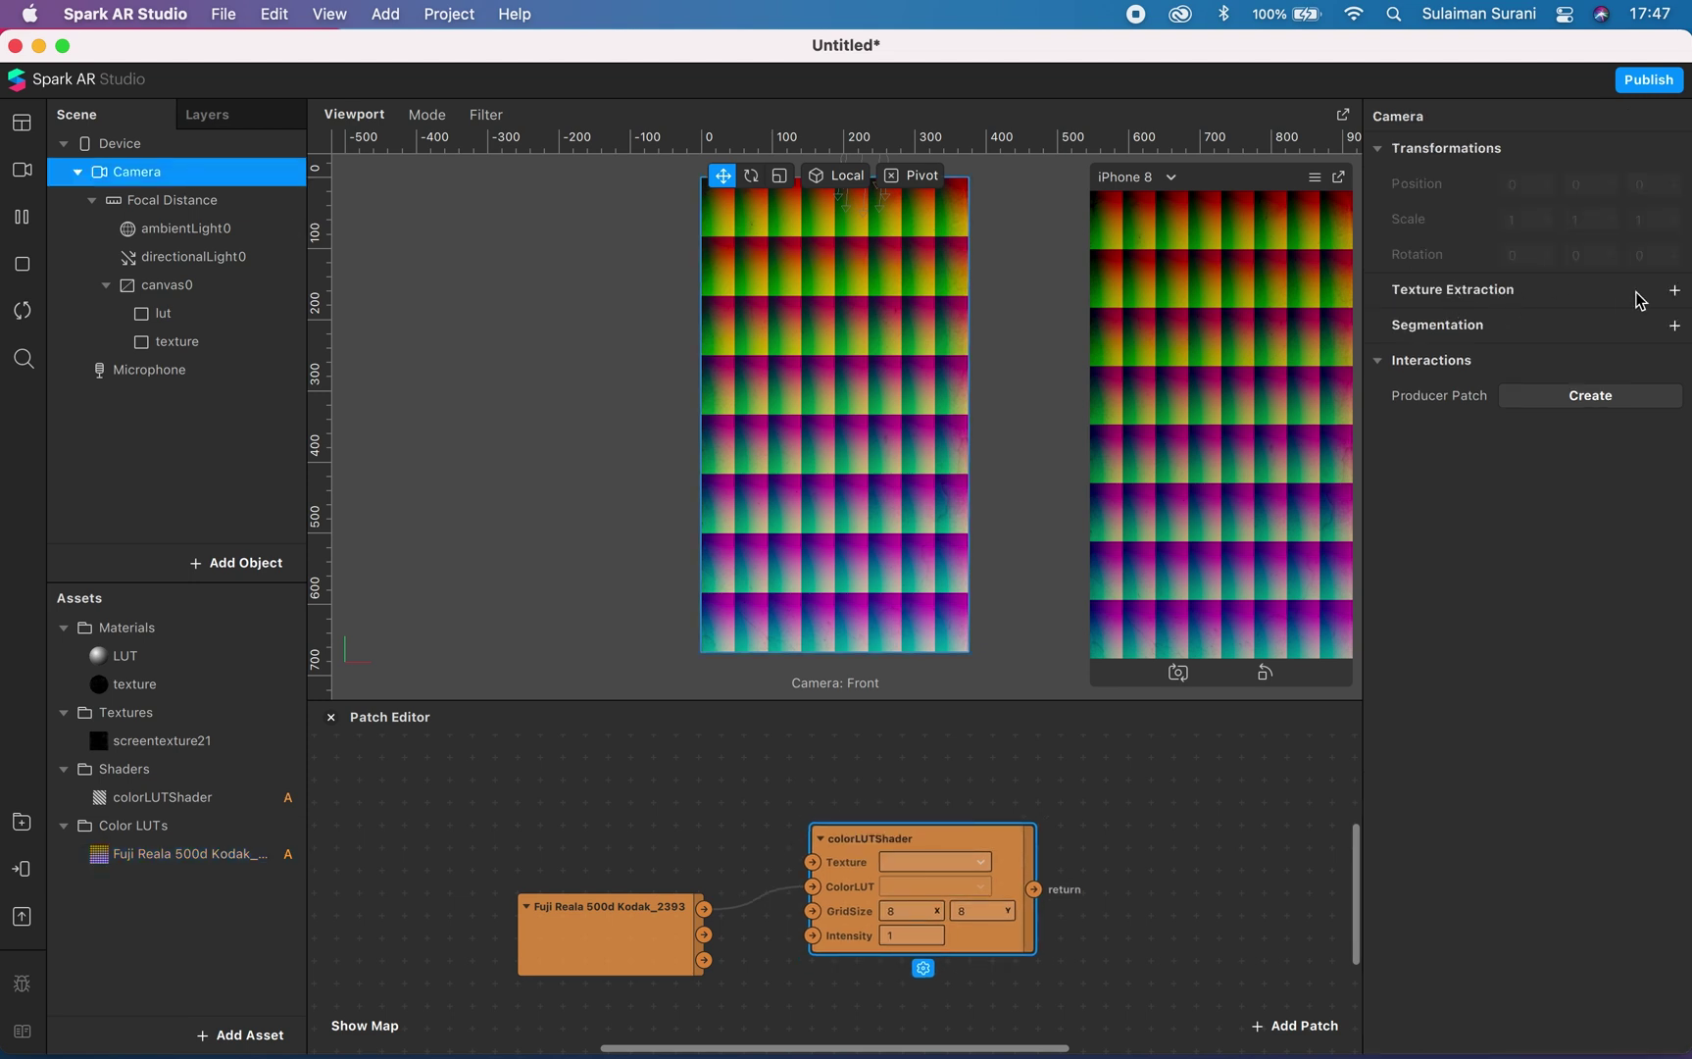
left_click(1674, 291)
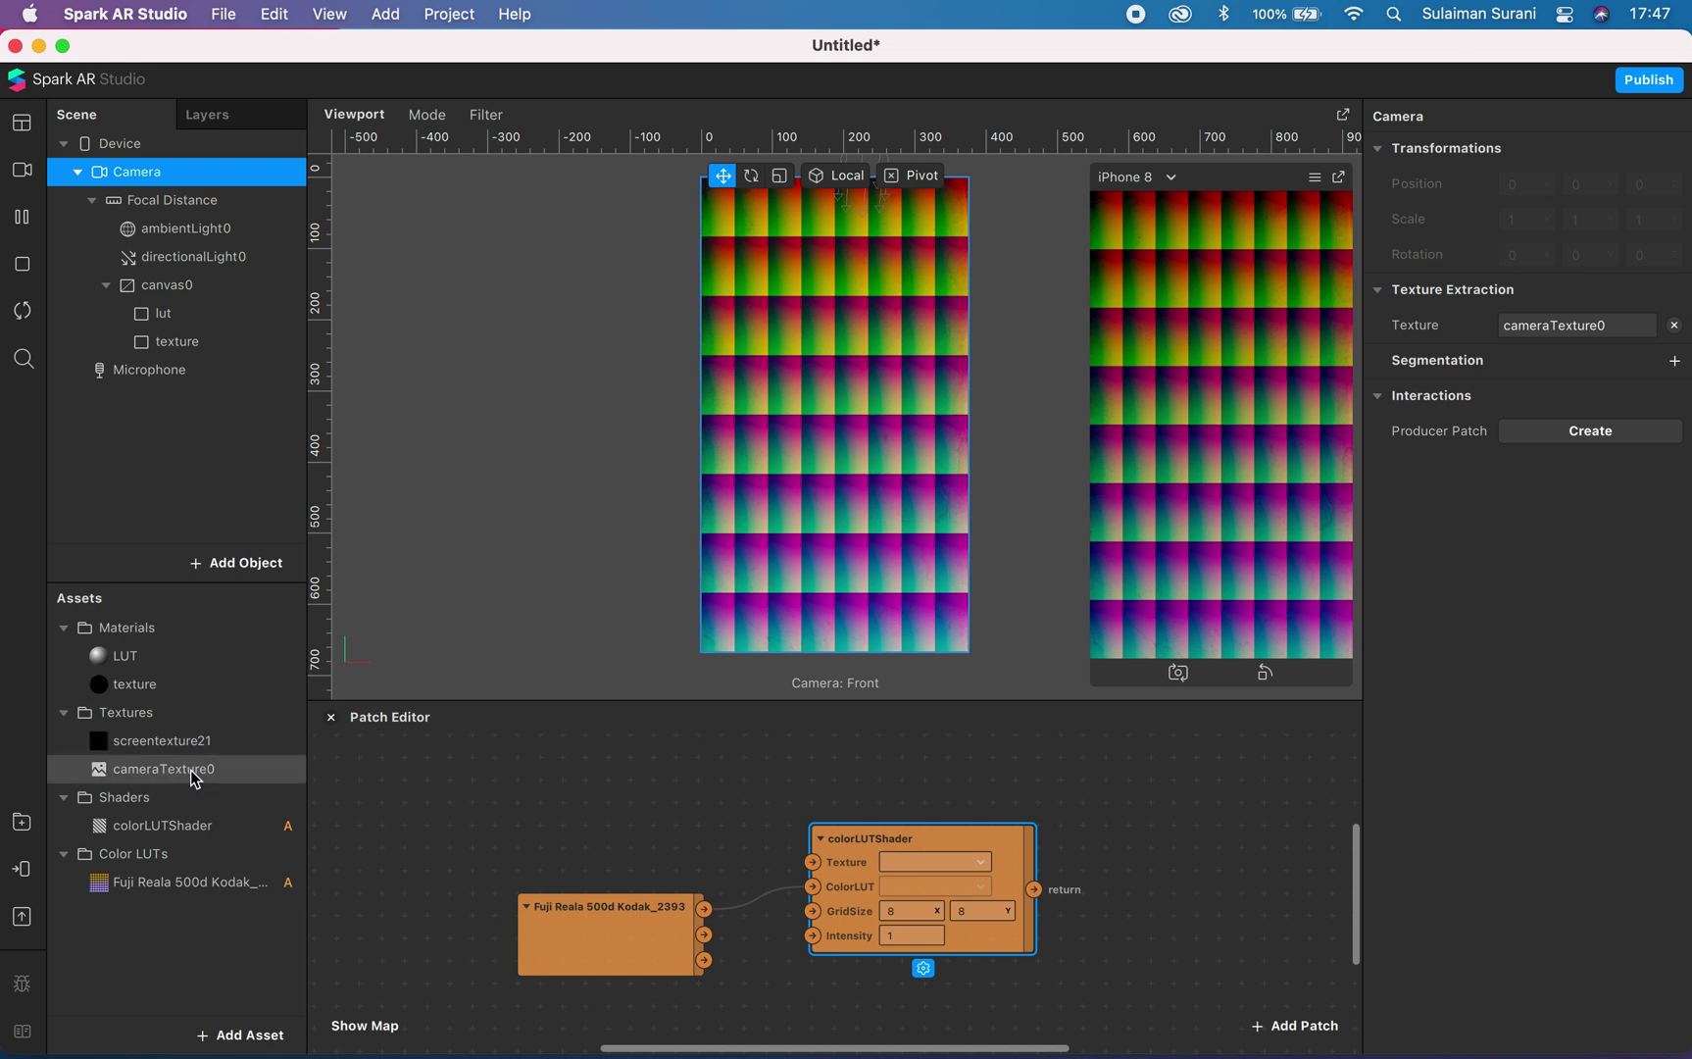
left_click(108, 771)
left_click_drag(107, 770, 589, 801)
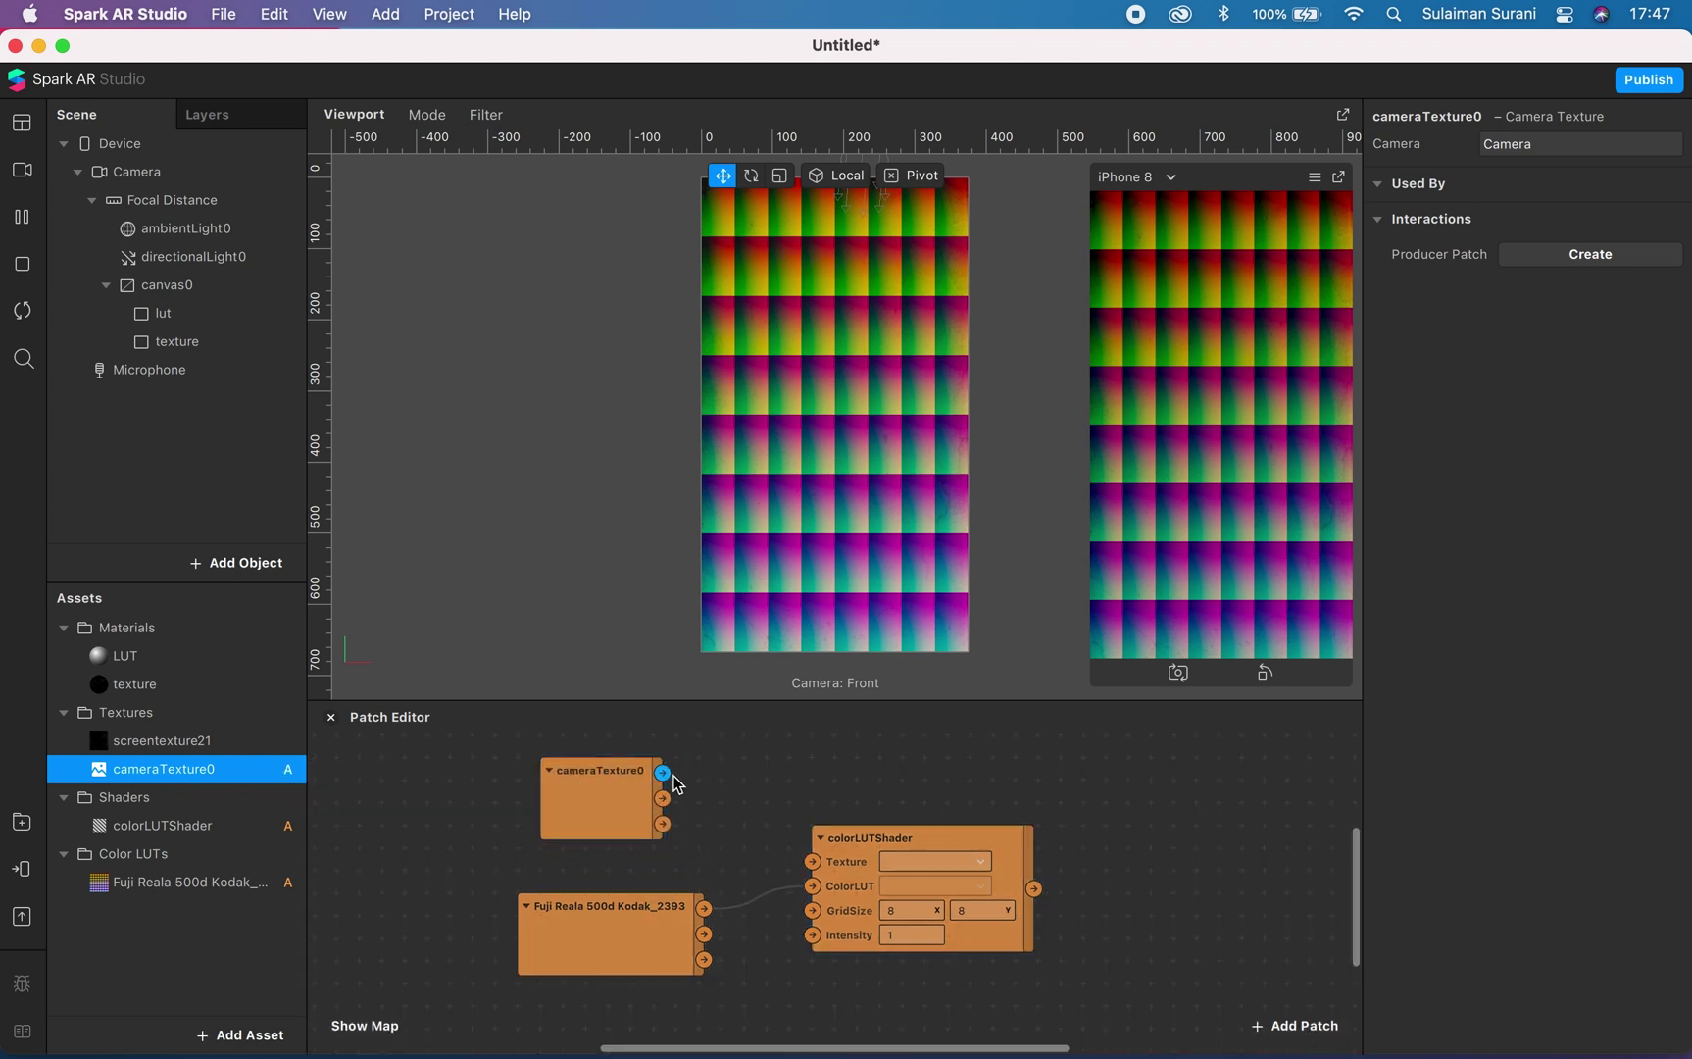
left_click_drag(667, 777, 811, 864)
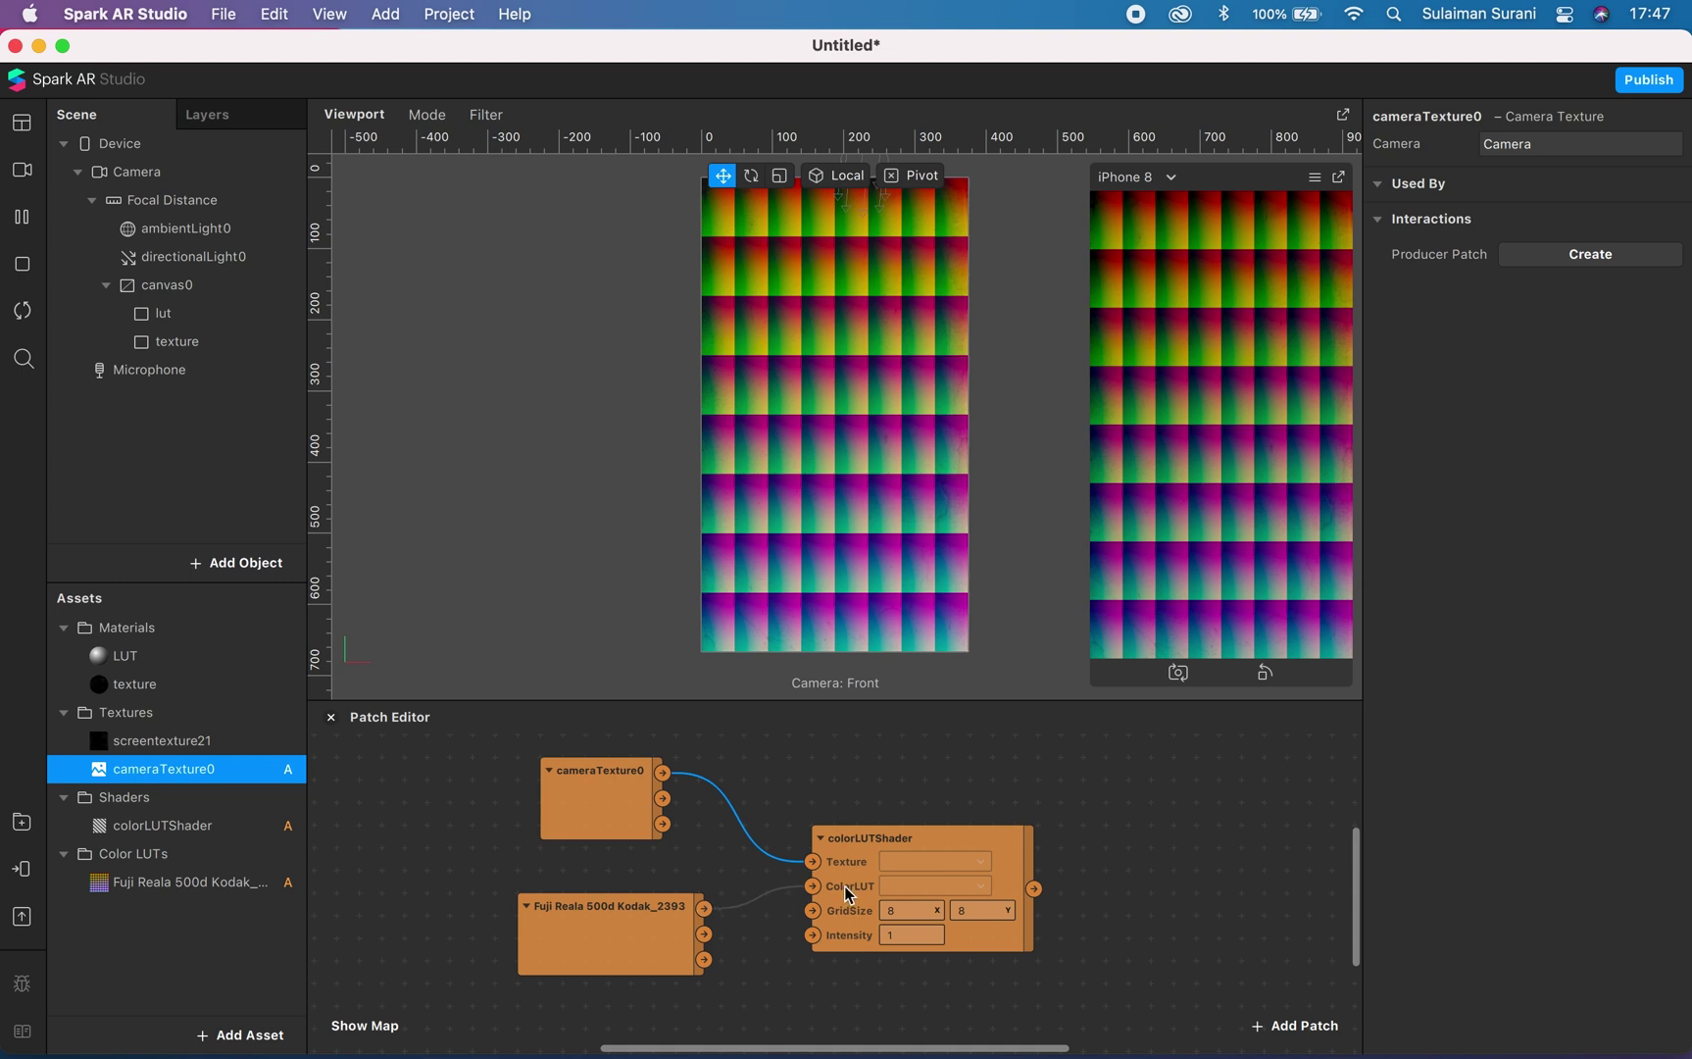
left_click(1013, 847)
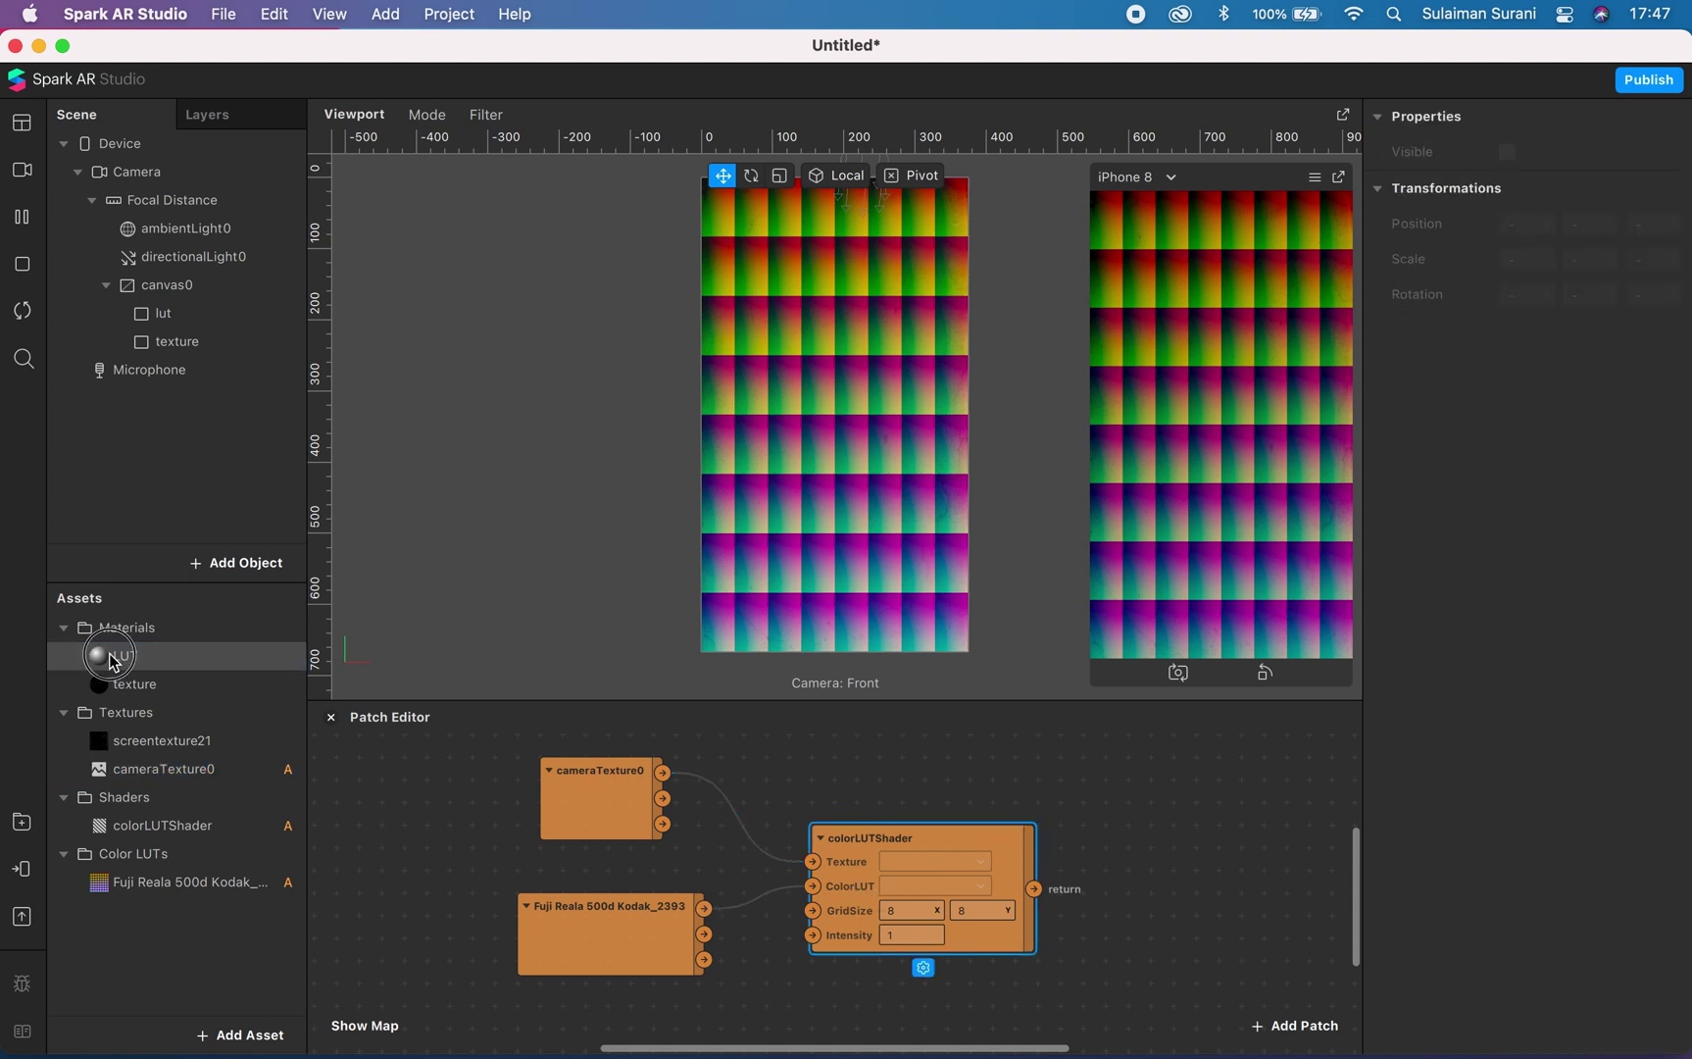
Create a patch for the LUT material's diffuse texture and connect the colorLUTShader output to it.
left_click(109, 654)
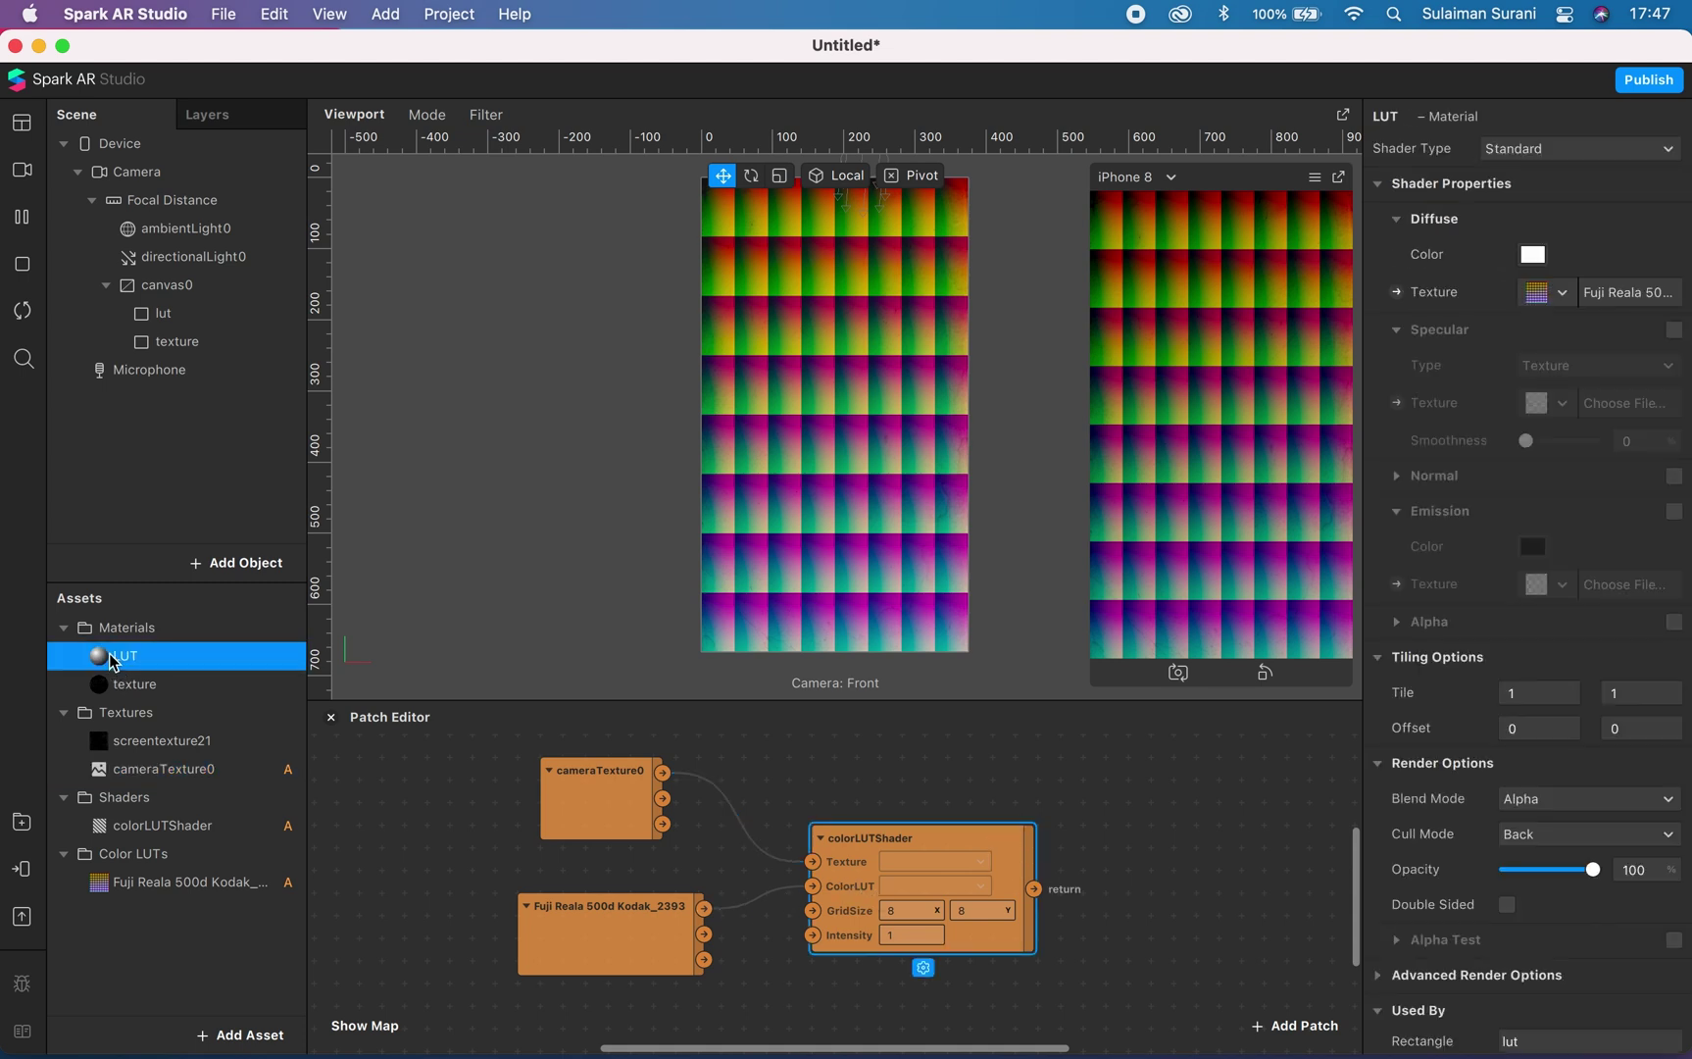
left_click(1397, 292)
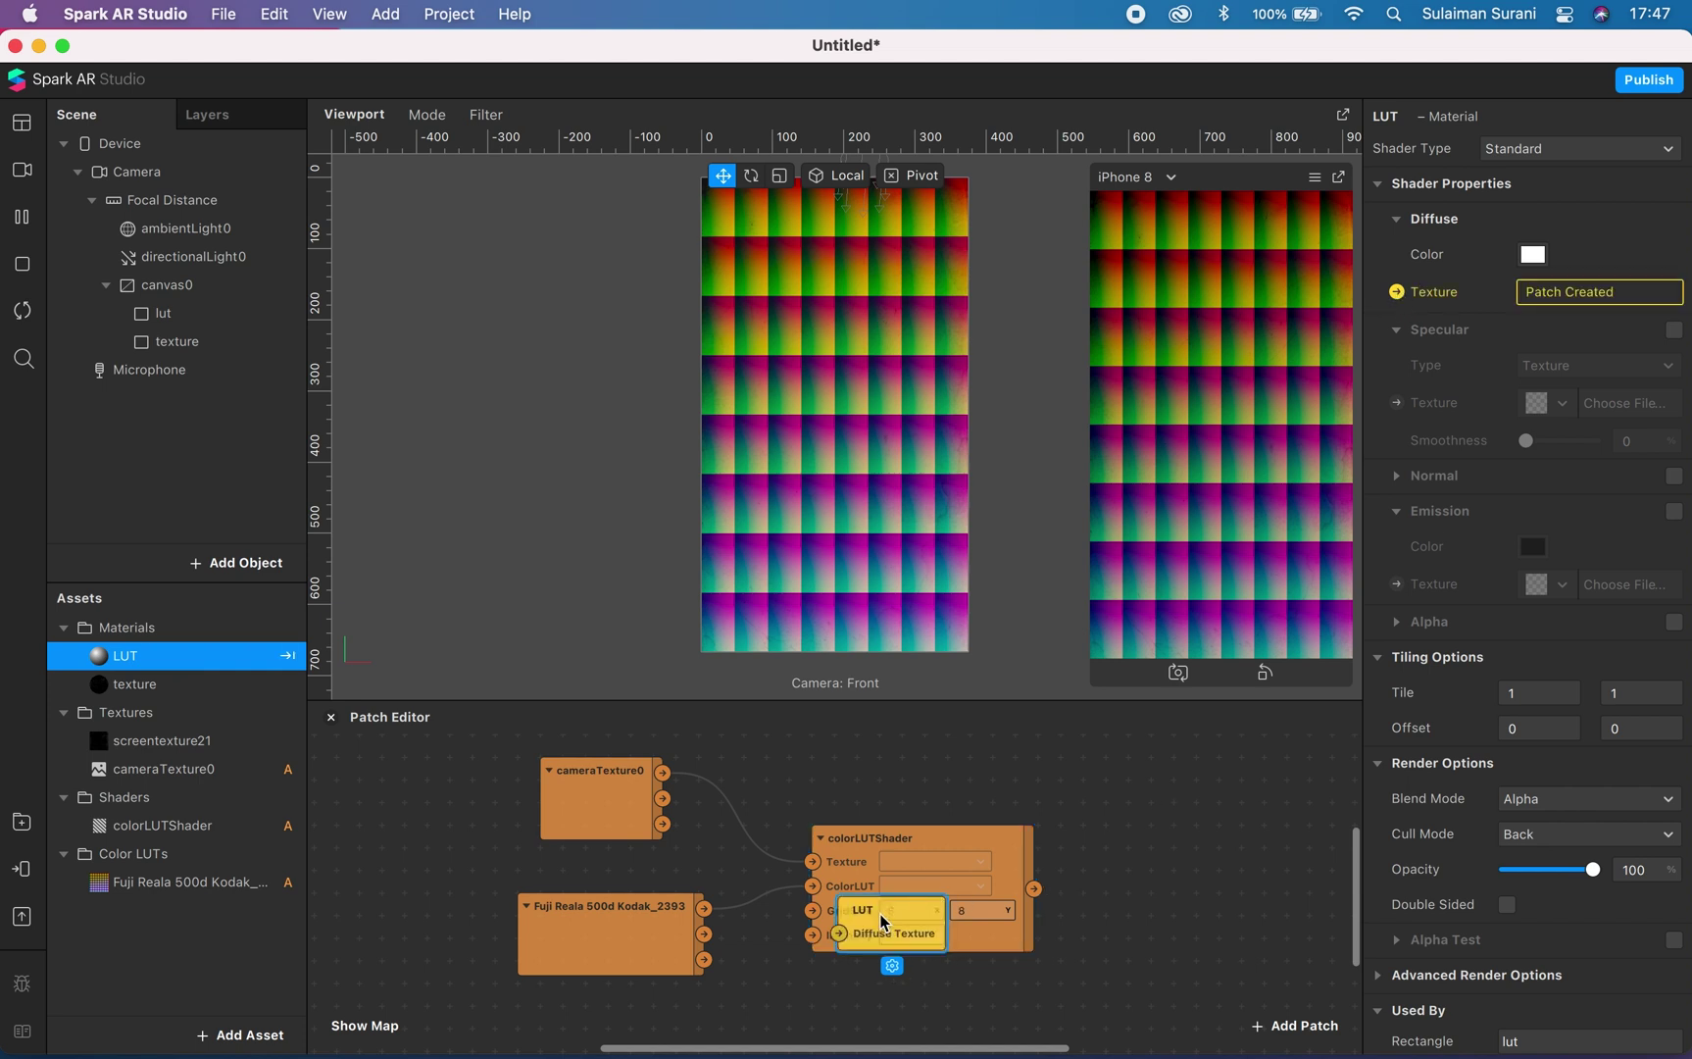
left_click(1196, 827)
left_click_drag(1118, 863, 1188, 865)
left_click_drag(1033, 888, 1105, 892)
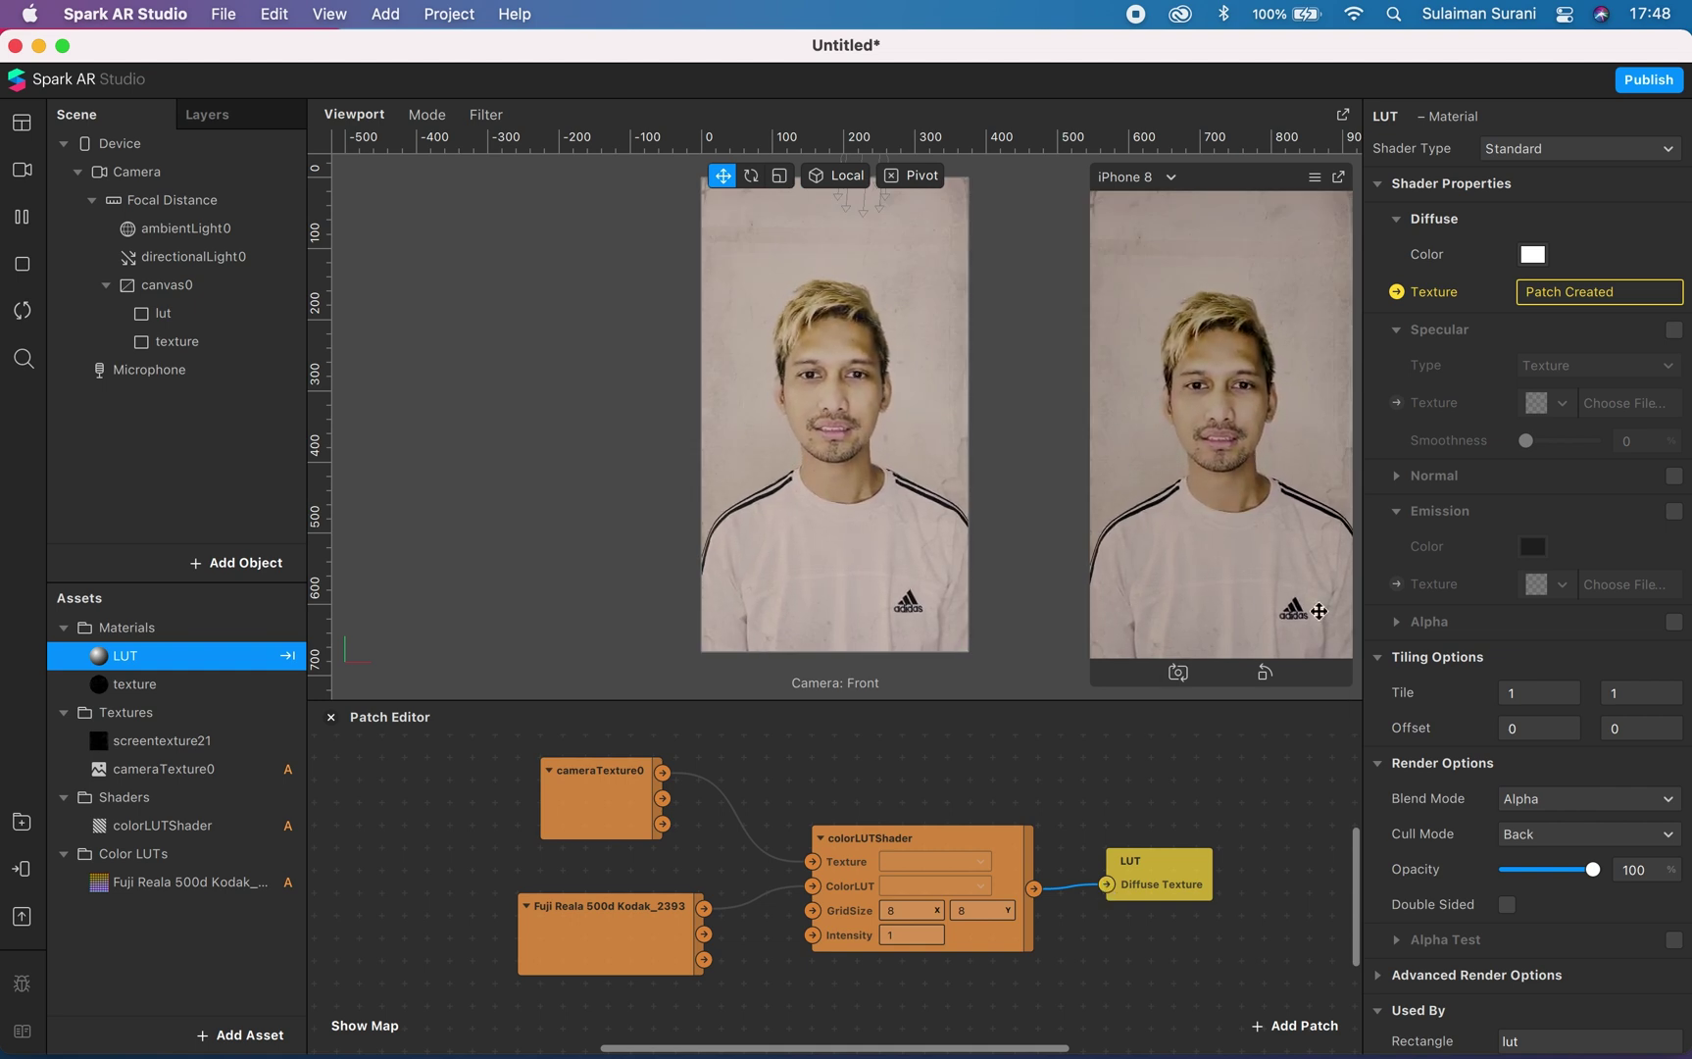
Send the effect to Instagram for an in-app preview.
left_click(22, 870)
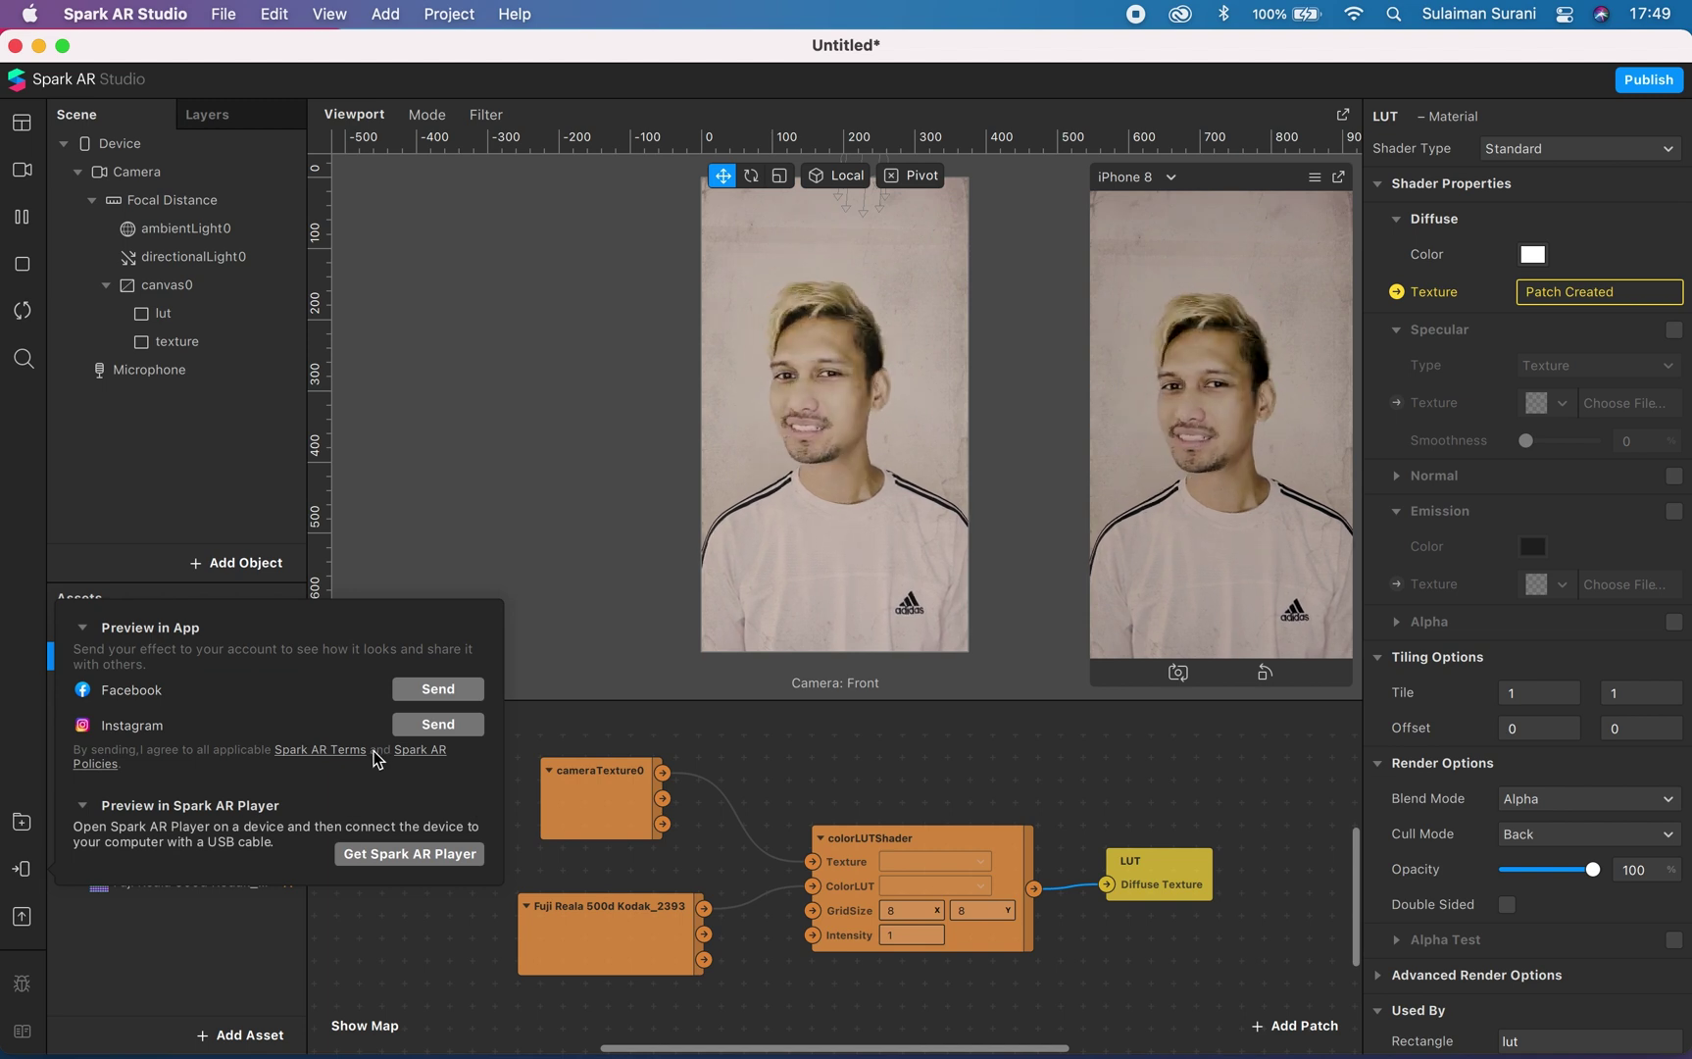
left_click(438, 725)
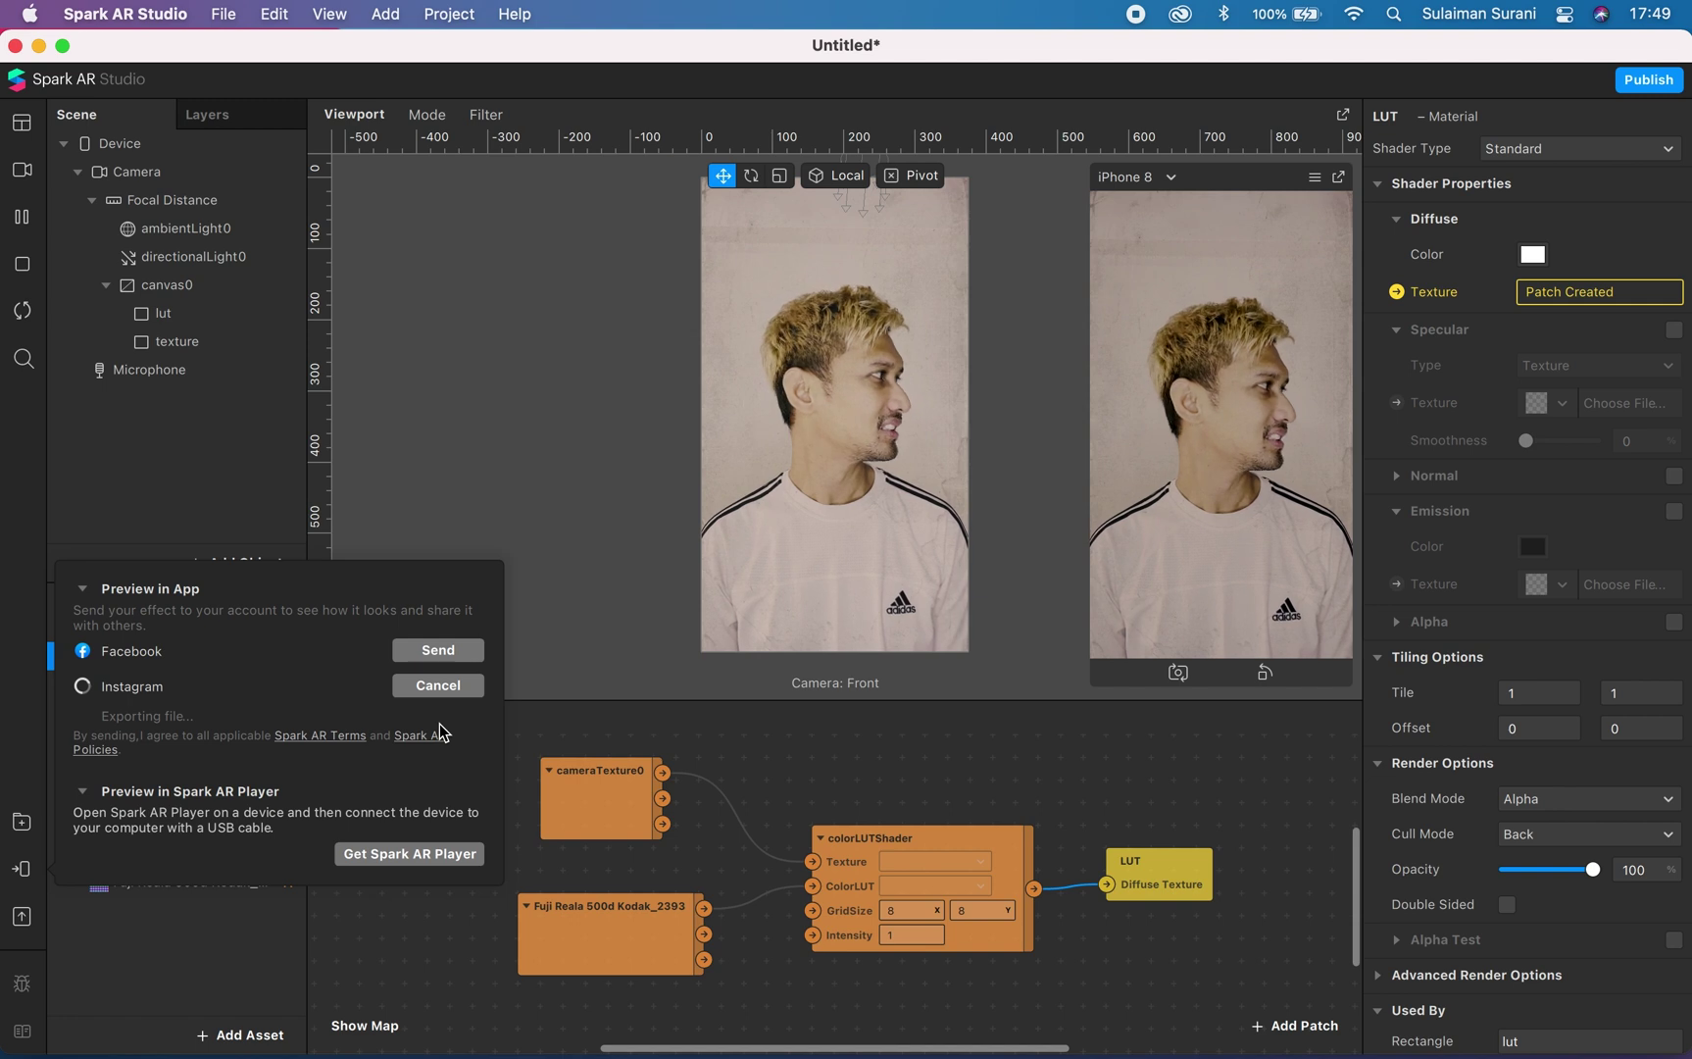